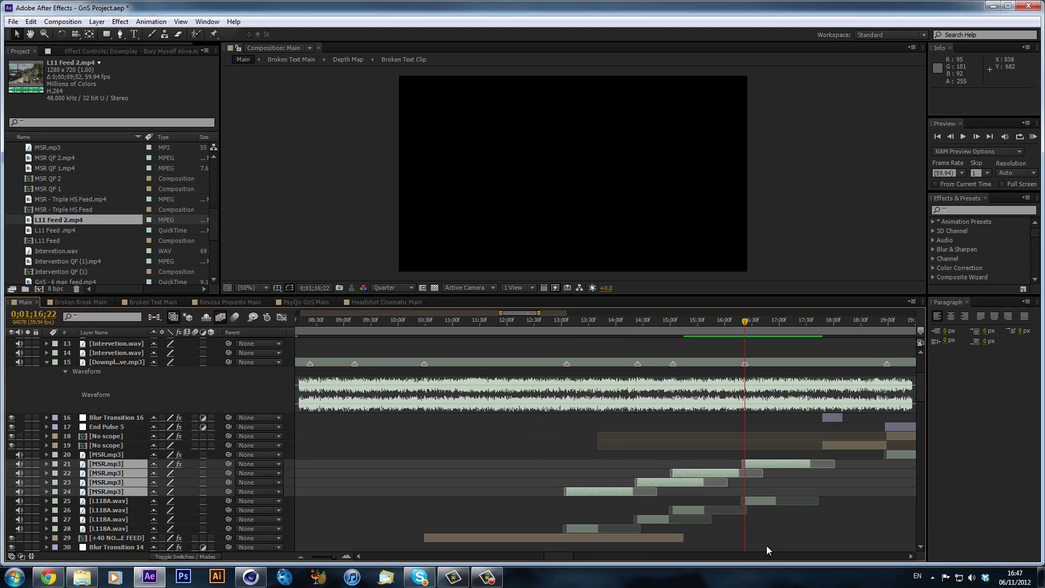
Step: Delete the four selected MSR.mp3 layers from the Main timeline
key(Delete)
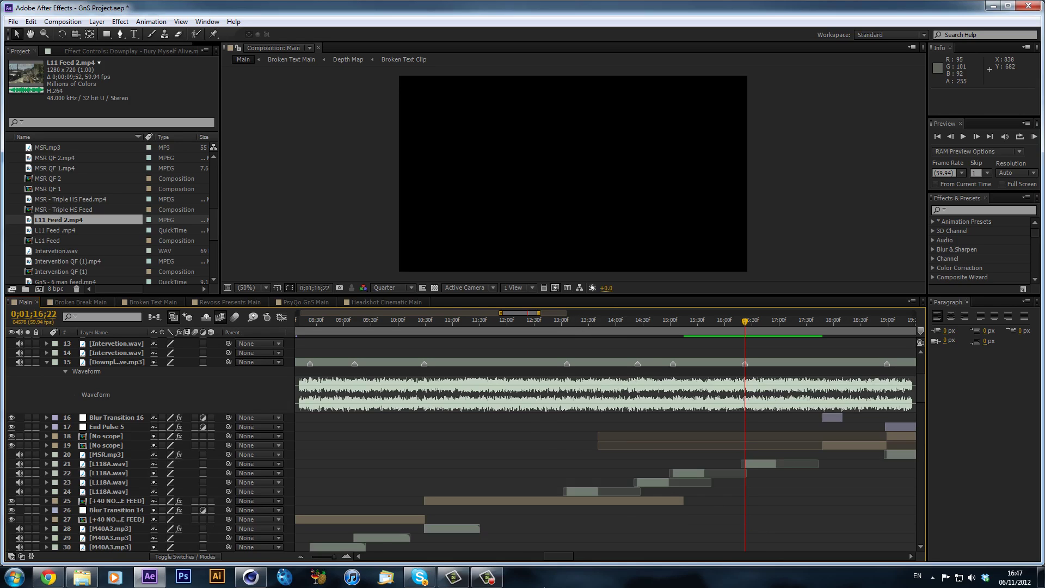
Step: Look over the layer stack across the full length of the Main timeline
click(301, 556)
click(302, 555)
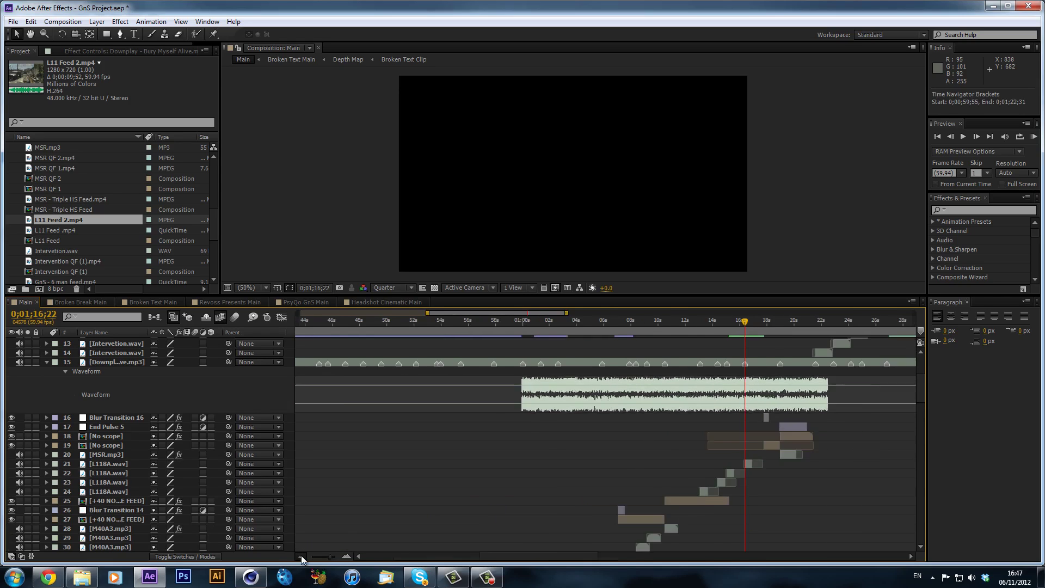
click(302, 555)
scroll(538, 430, down, 20)
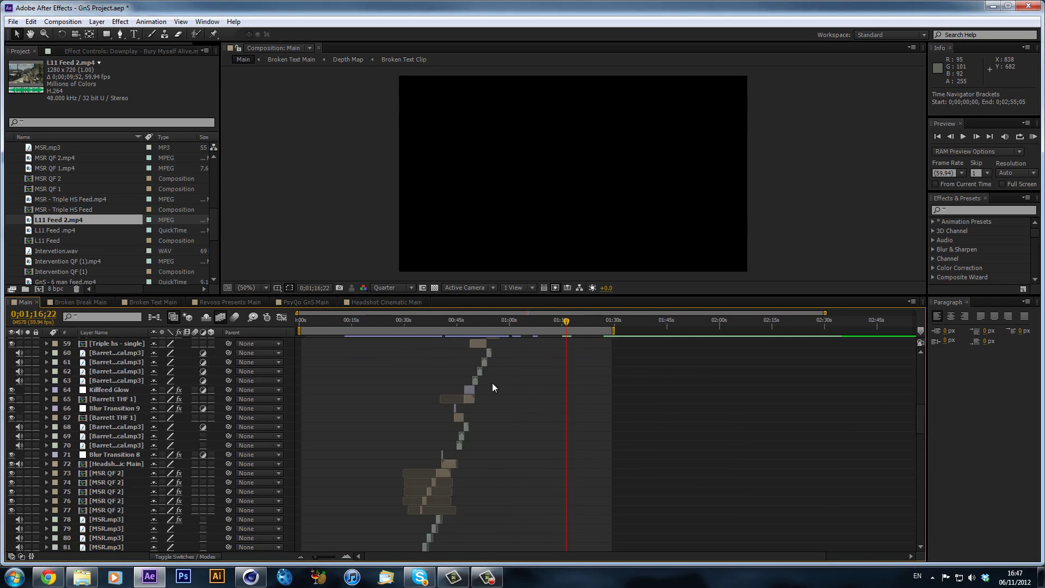
scroll(444, 424, up, 20)
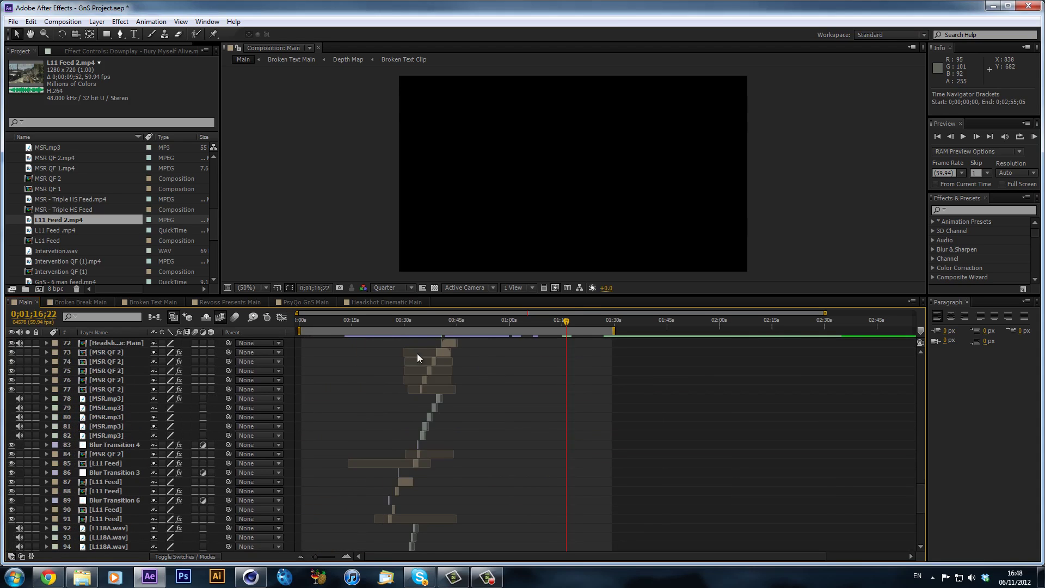
scroll(469, 392, up, 10)
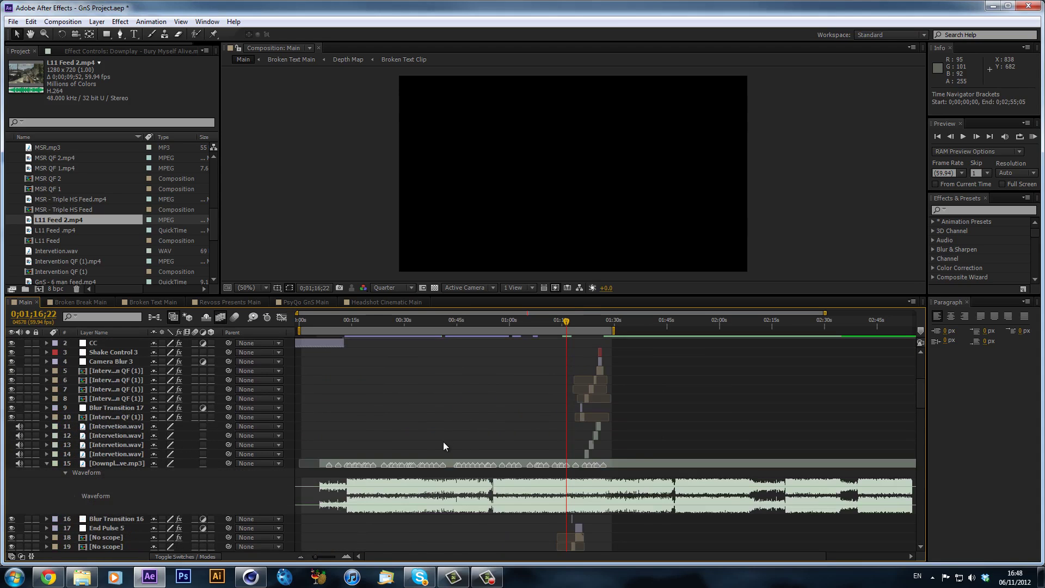
scroll(444, 444, down, 3)
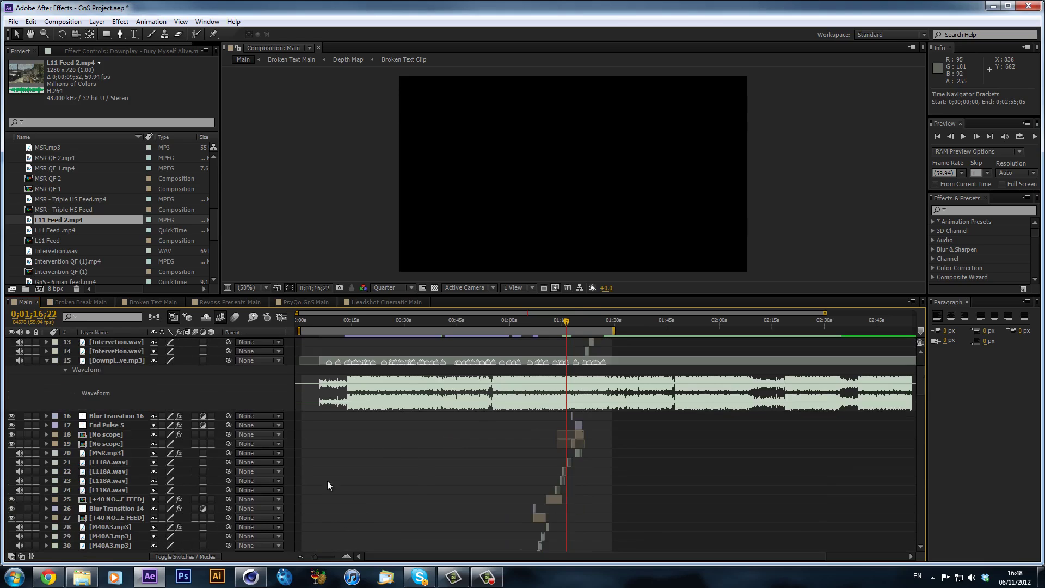
Step: Move the song layer with its waveform directly below the four L118A.wav layers
click(348, 555)
click(347, 555)
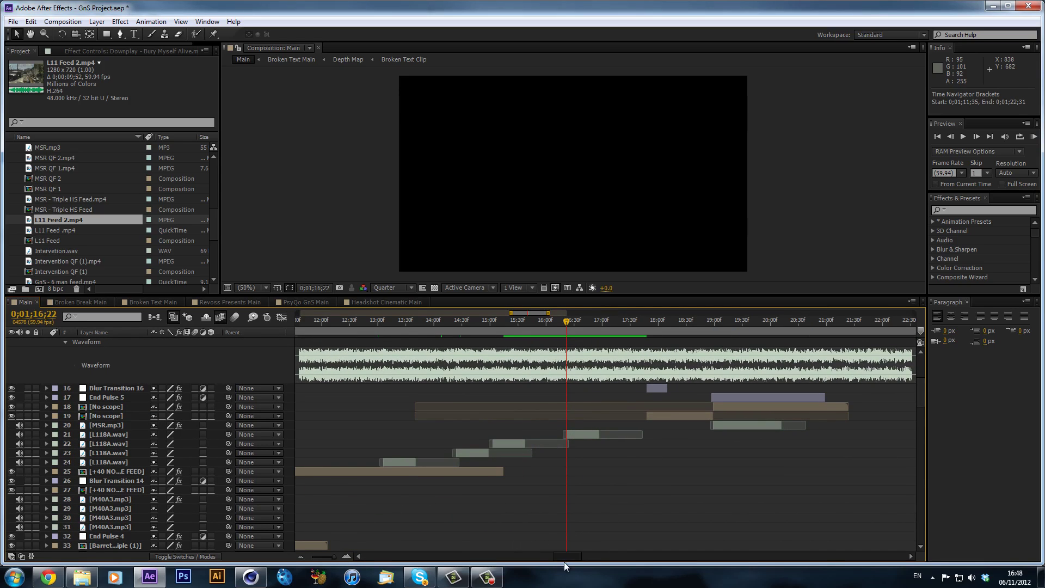
scroll(142, 385, up, 2)
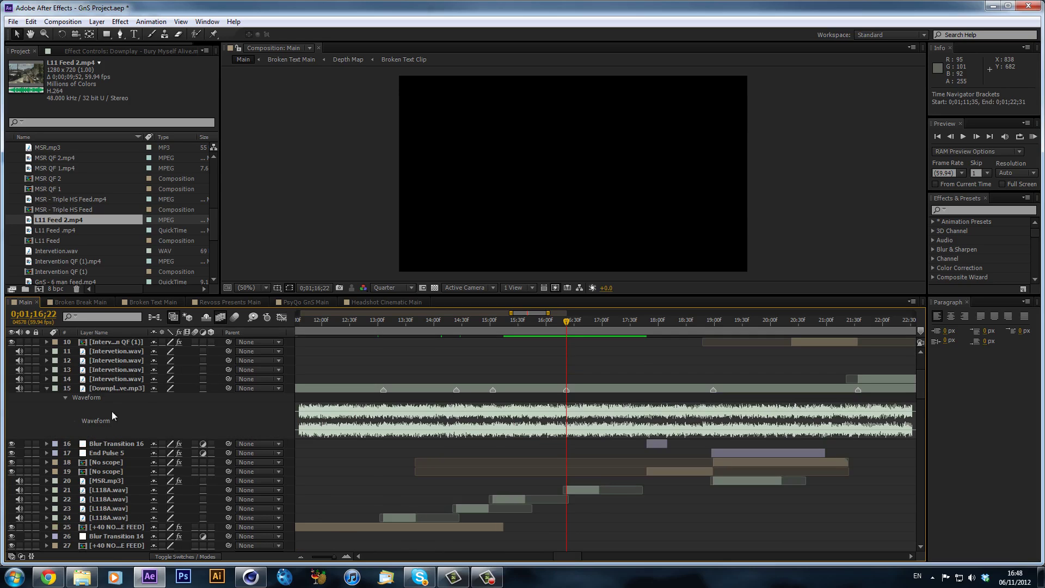
drag(112, 388, 137, 516)
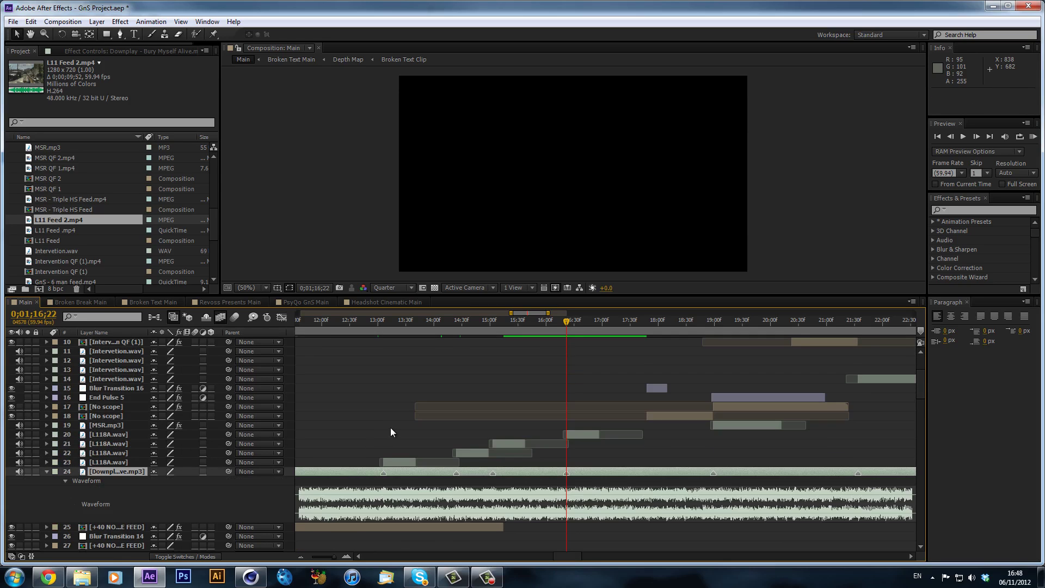
scroll(399, 441, down, 1)
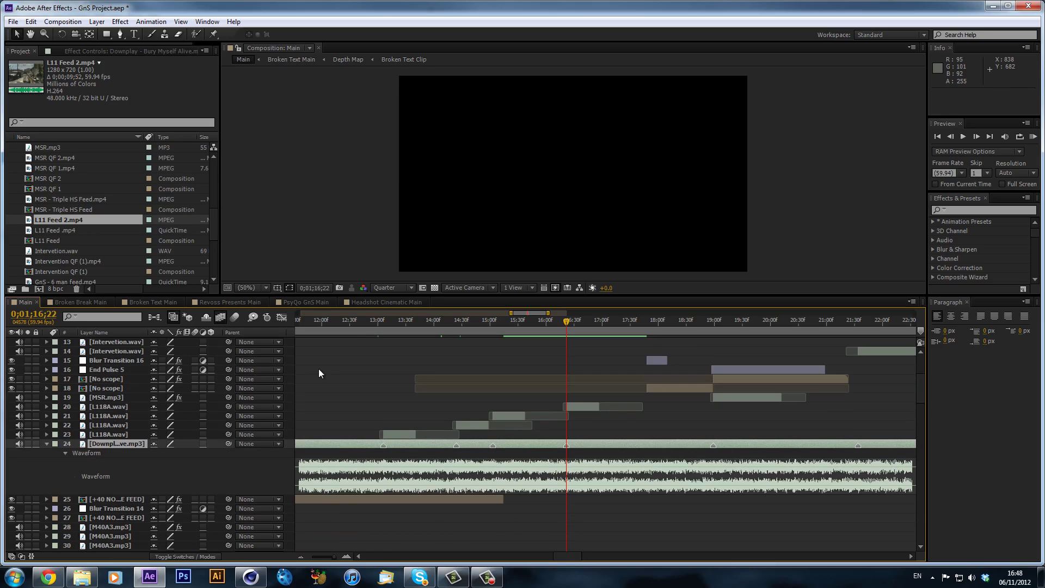
Step: Preview the L118A.wav sounds together with the song from 0;01;12;50
click(390, 429)
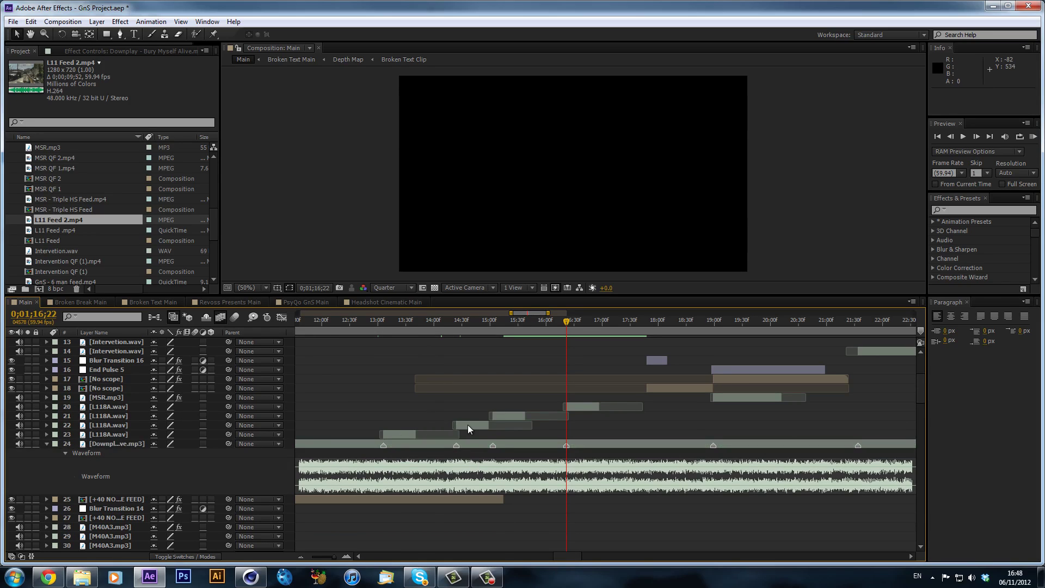
click(469, 425)
click(503, 410)
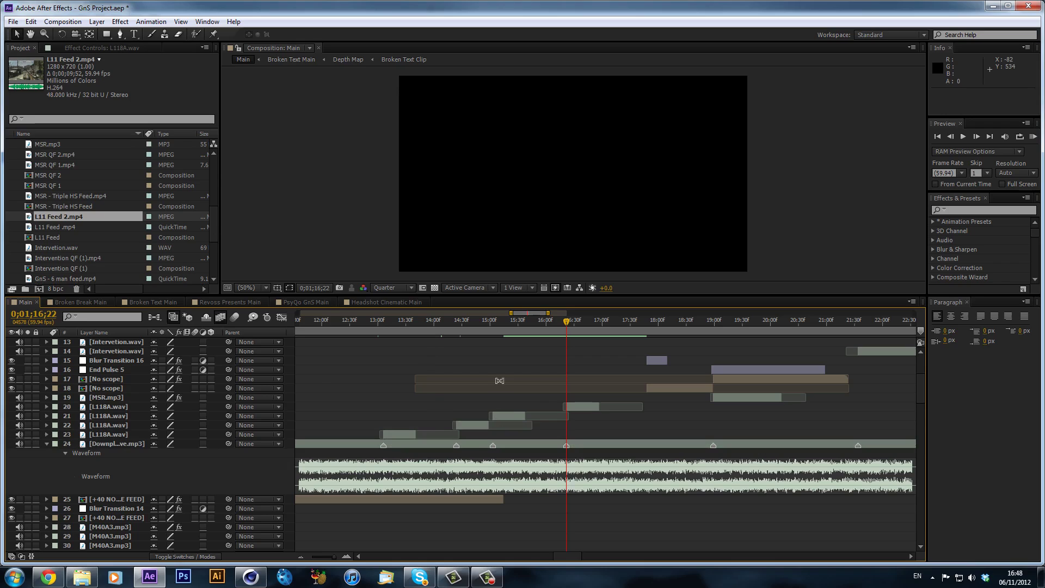
click(368, 322)
key(KP_Decimal)
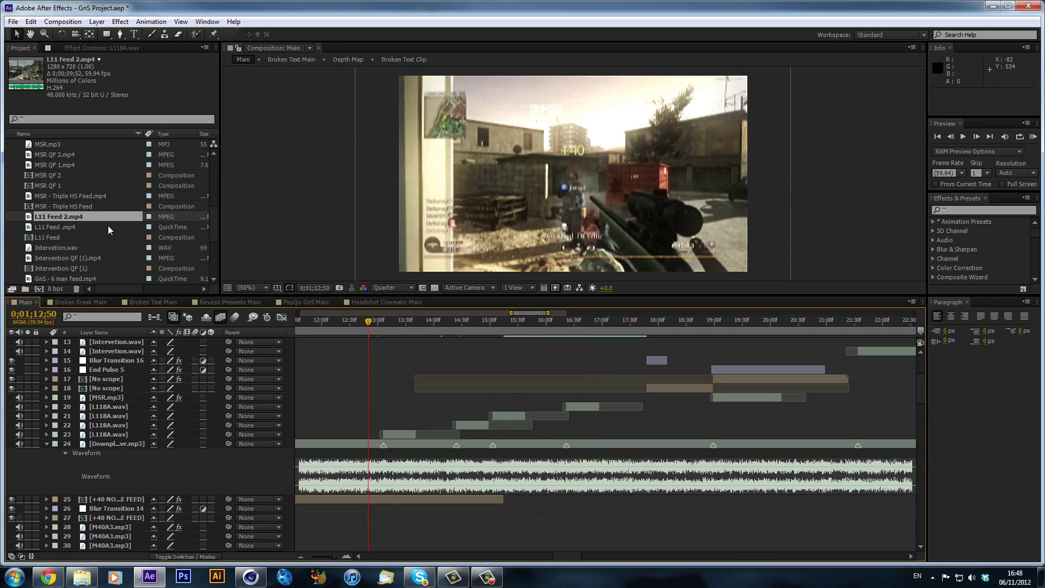
Step: Create a new composition from L11 Feed 2.mp4 and scrub to 0;00;03;25
drag(66, 217, 41, 286)
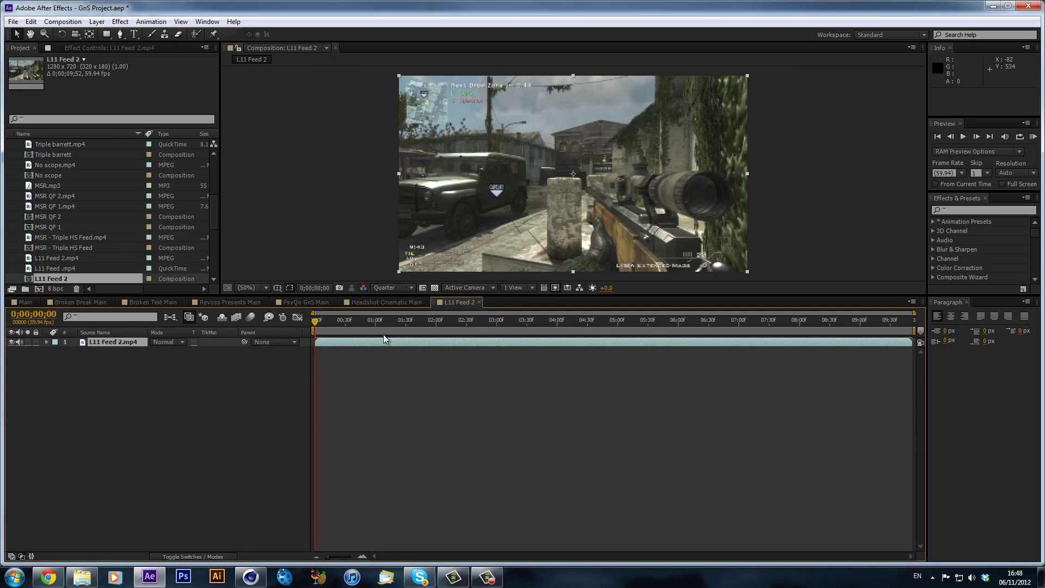
mouse_move(528, 344)
mouse_down()
mouse_move(682, 355)
mouse_move(521, 338)
mouse_up()
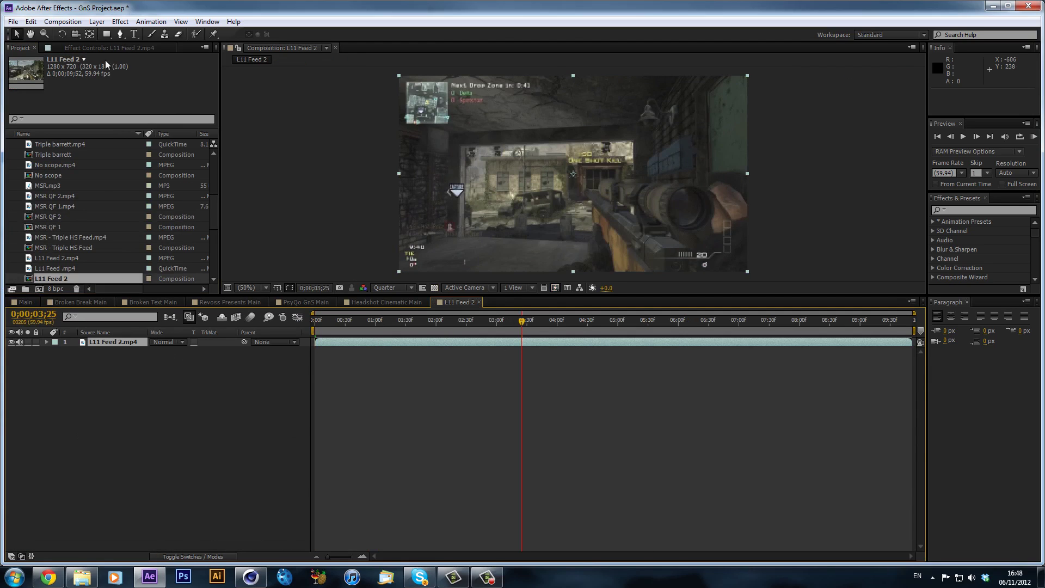
Step: Multiply the L11 Feed 2 composition's width by 1.25 to 1600 with the aspect ratio locked
click(79, 25)
click(82, 53)
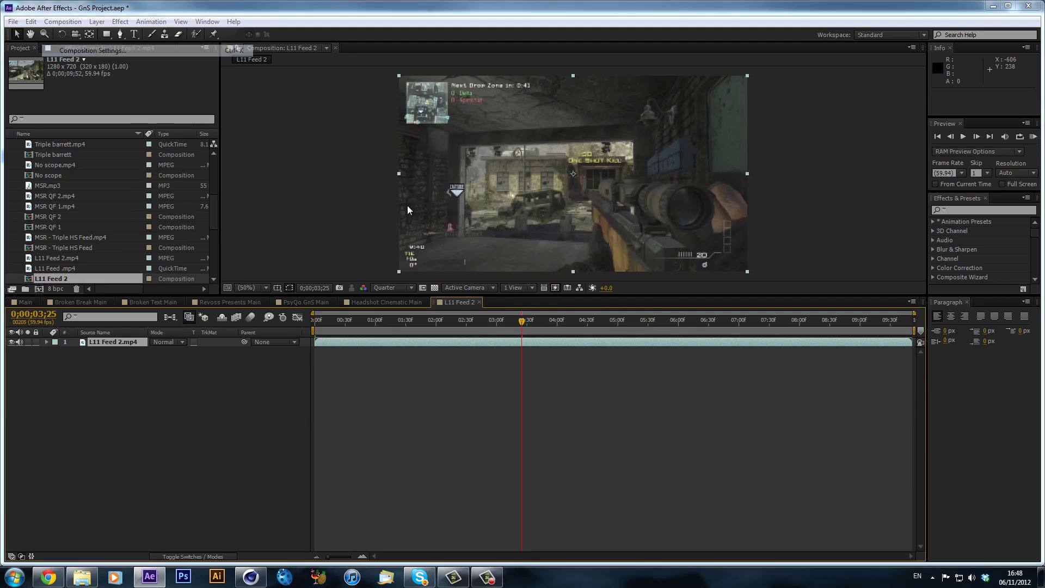
click(464, 233)
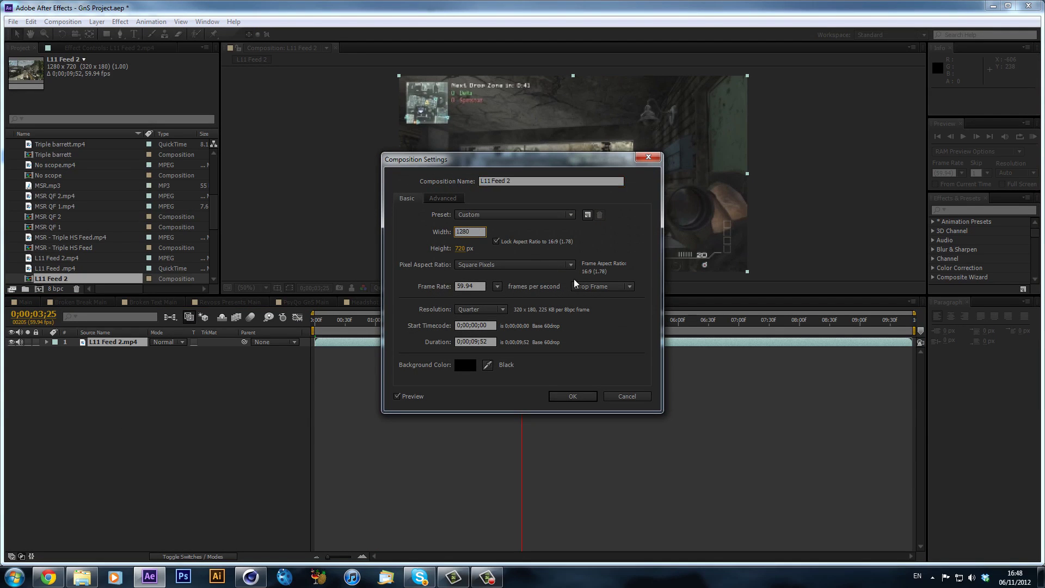
text(*1.25)
key(Return)
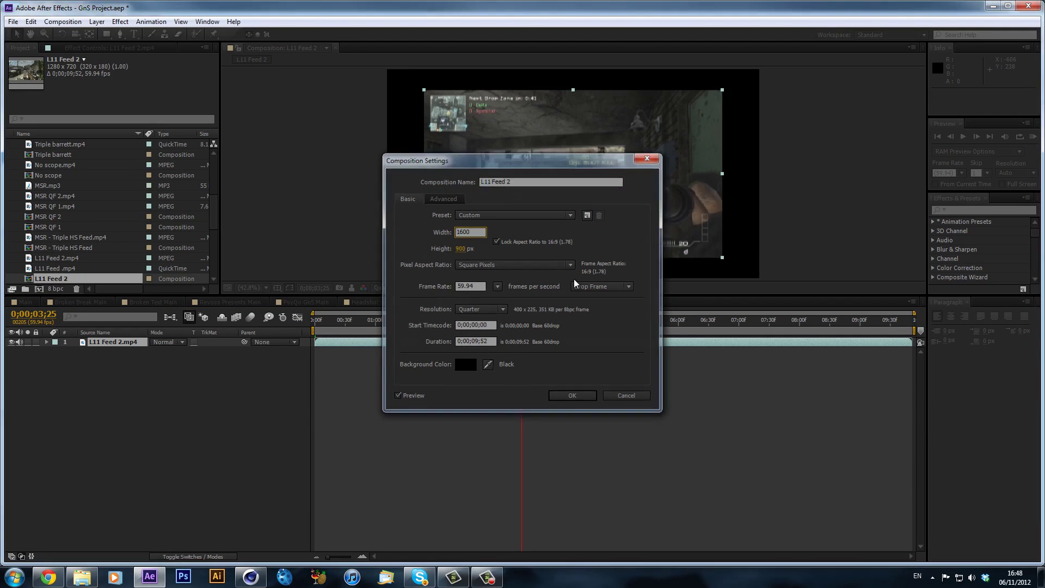
Step: Find the Motion Tile effect and apply it to the L11 Feed 2.mp4 layer
click(982, 211)
text(motion tile)
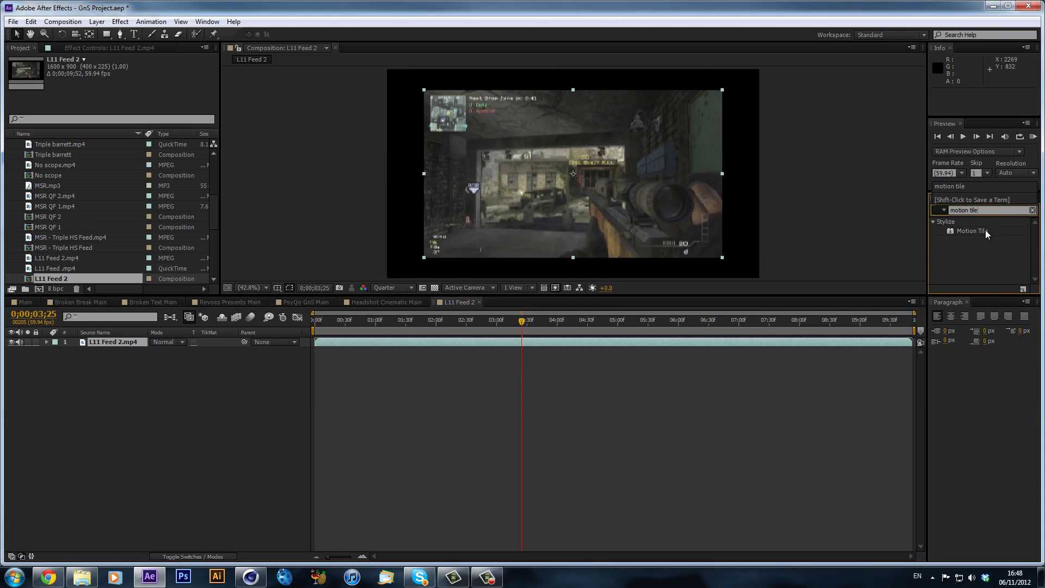
drag(987, 233, 575, 154)
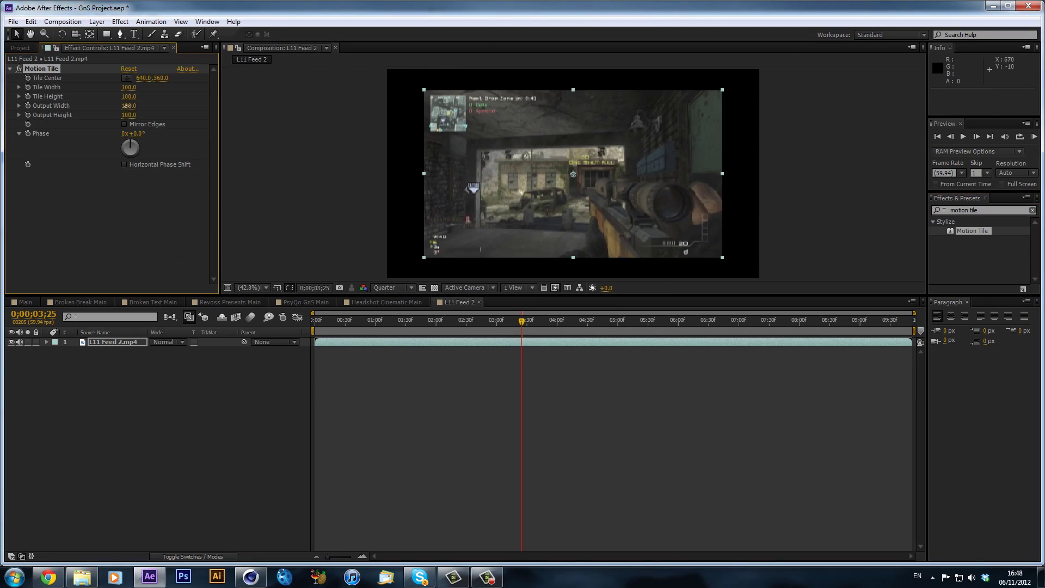
Step: Set Motion Tile's output width and height to 125 with mirrored edges, and mute the clip's audio
click(126, 106)
text(125)
key(Return)
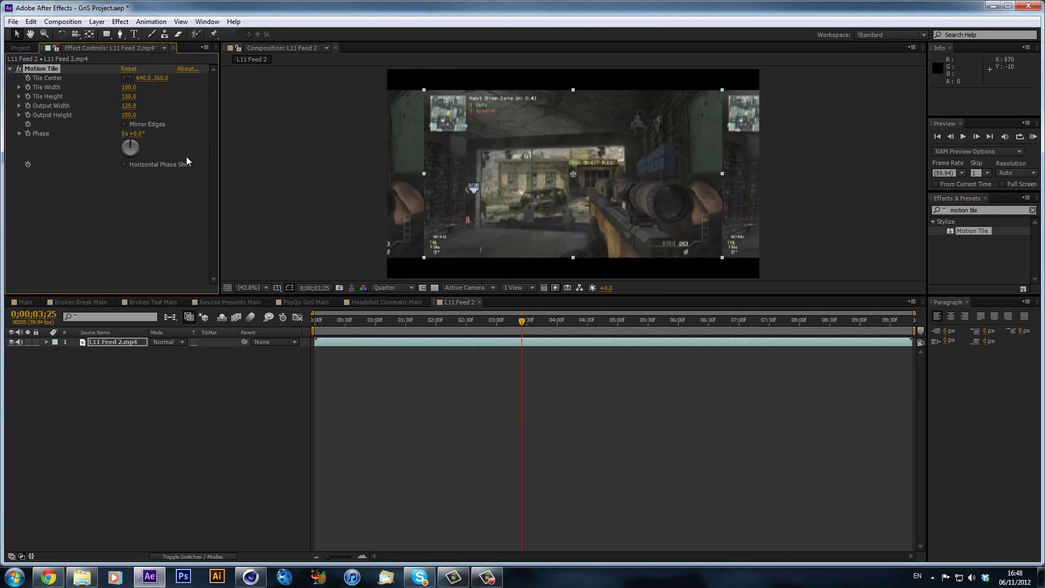
text(125)
key(Return)
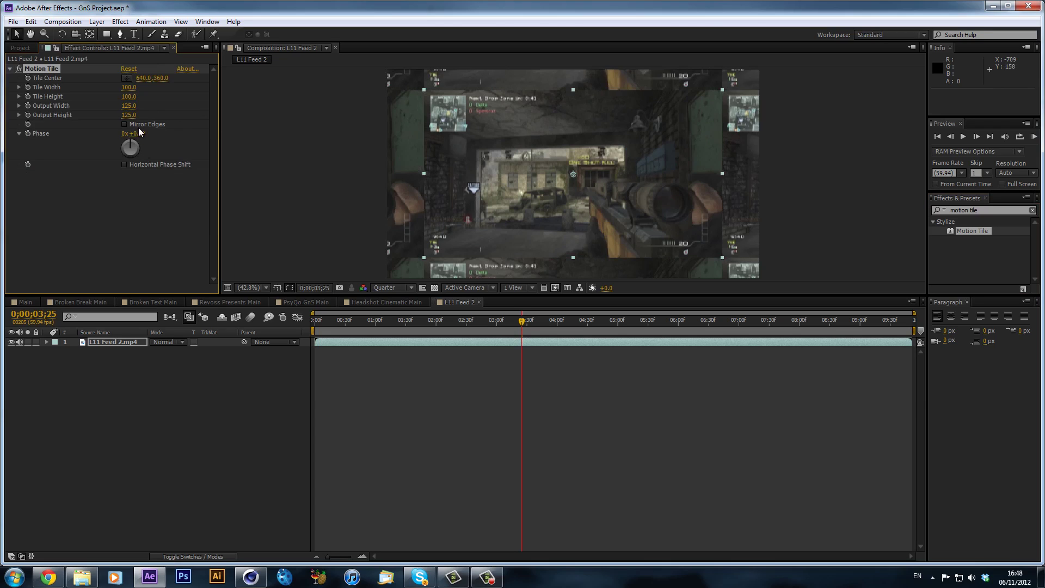
click(19, 341)
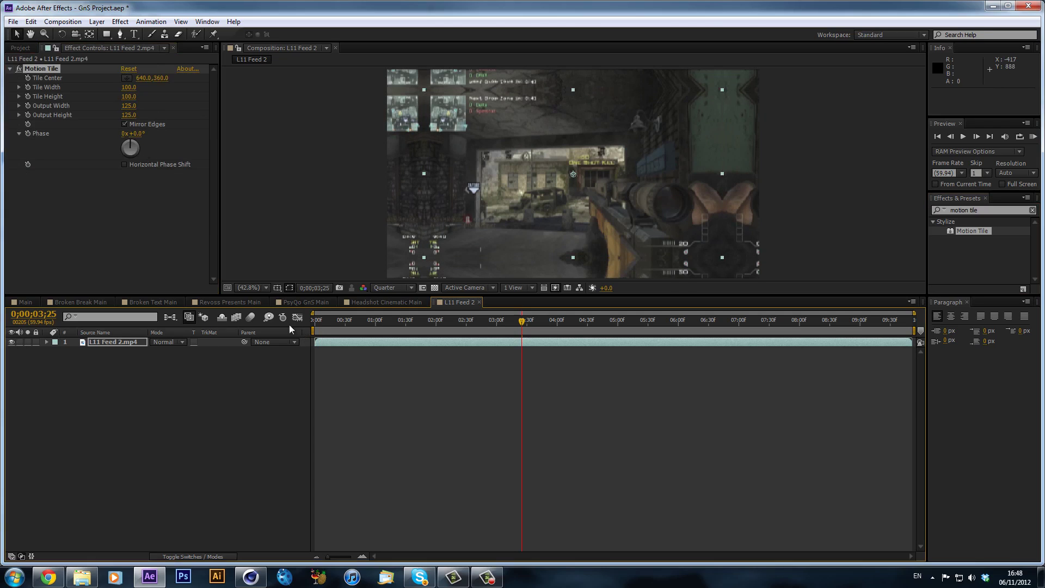
Step: Try shifting the footage down in the frame at 0;00;01;49 and undo the shift
drag(319, 323, 425, 322)
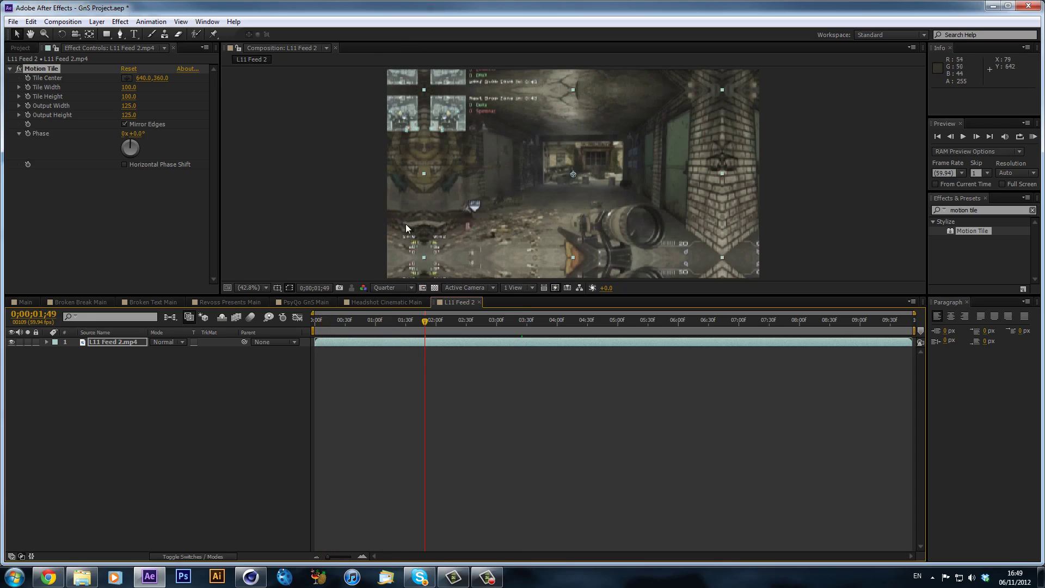
drag(441, 176, 440, 228)
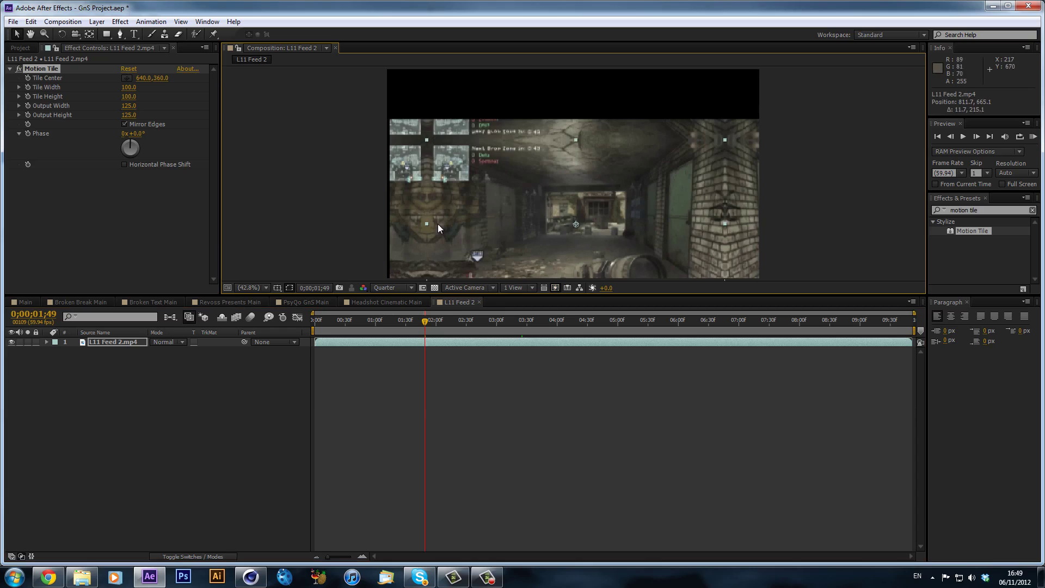
key(ctrl+z)
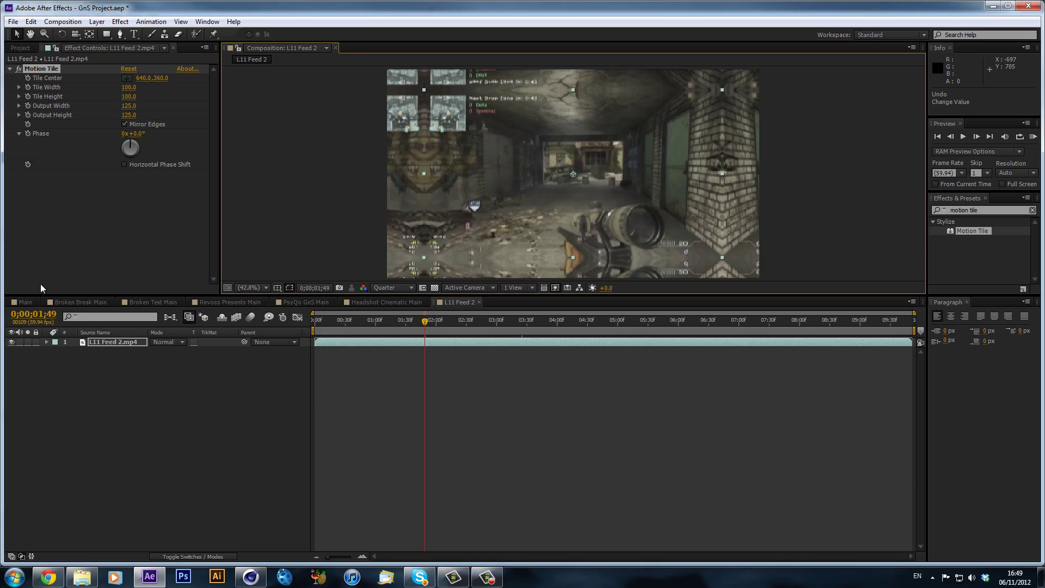
Step: Add the L11 Feed 2 composition to the Main timeline above the L118A.wav layers, starting at 0;01;12;06
click(21, 302)
click(22, 48)
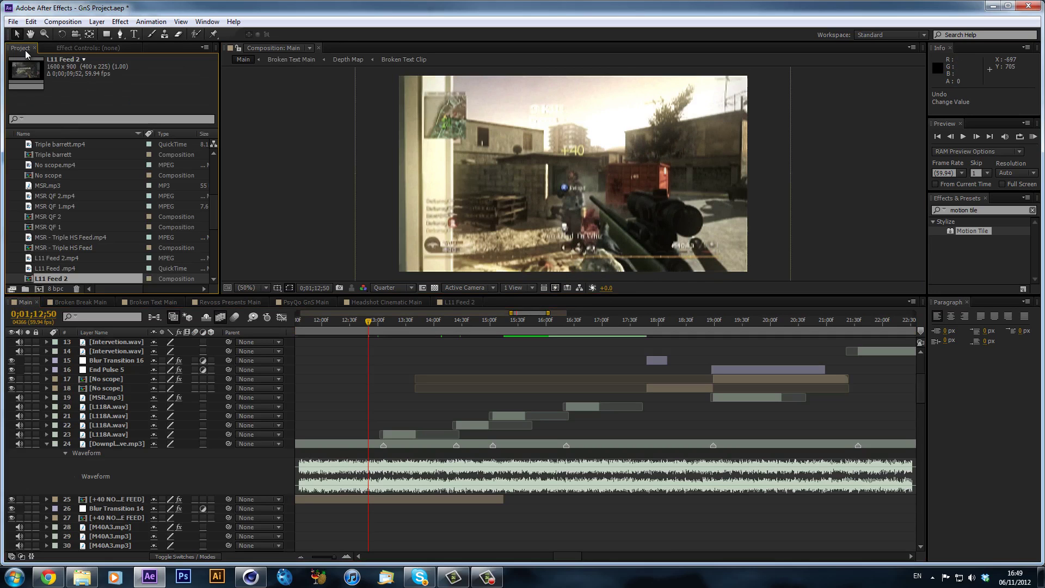
drag(73, 278, 430, 408)
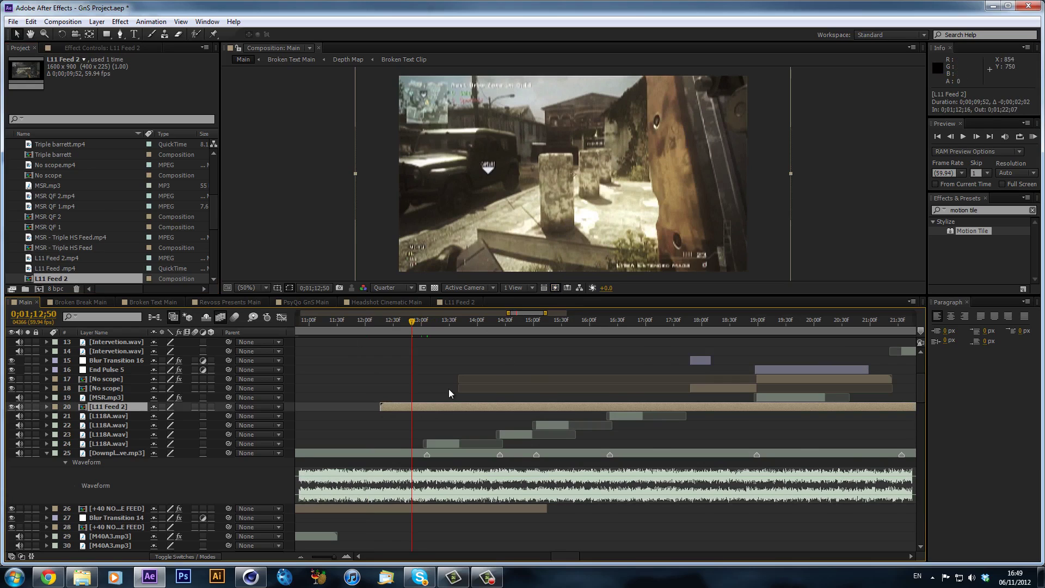
drag(445, 409, 436, 404)
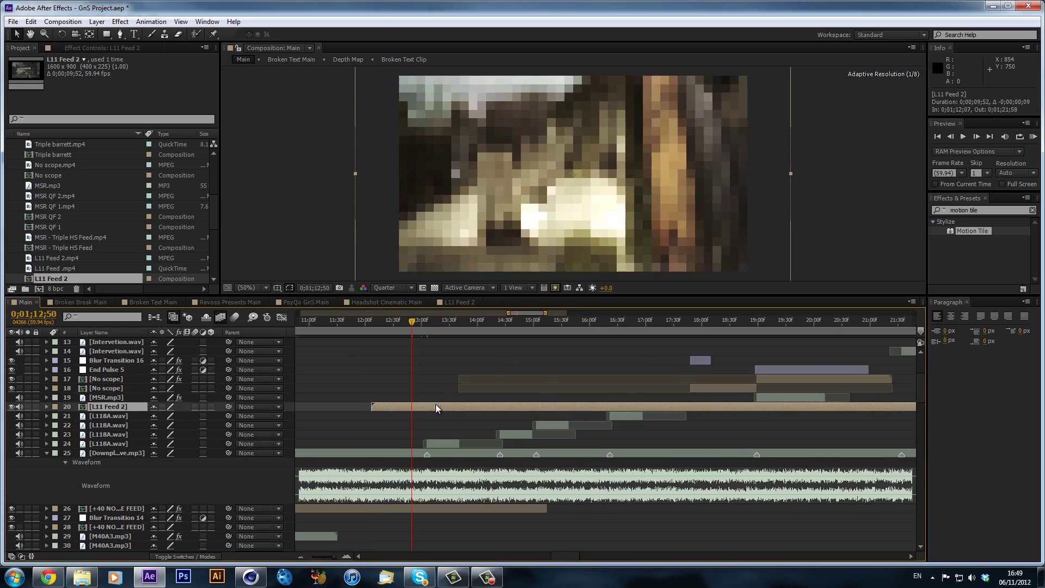
Step: Set the Main composition's preview resolution to Half and mute the L11 Feed 2 layer
click(410, 288)
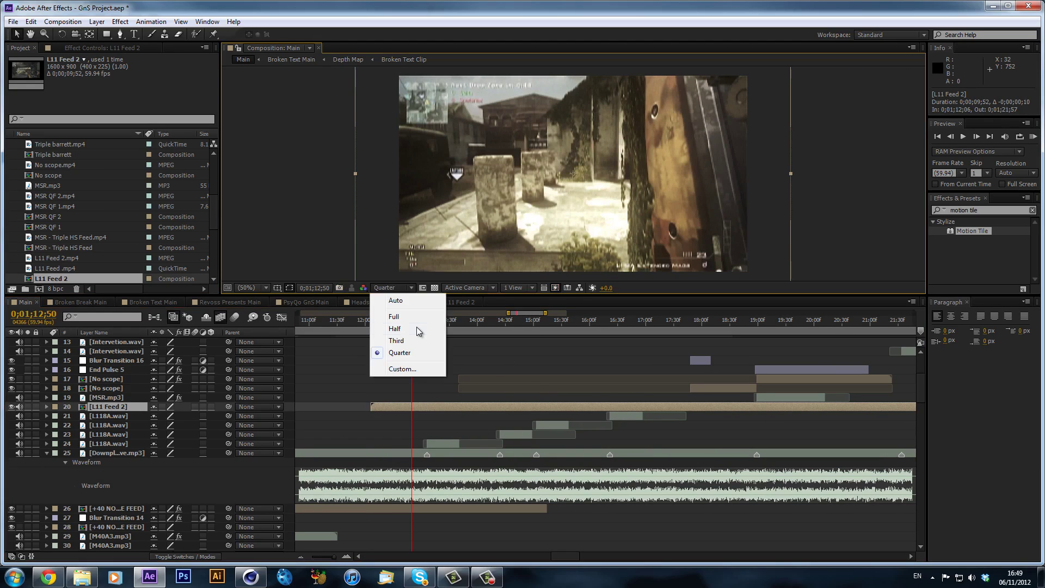
click(395, 328)
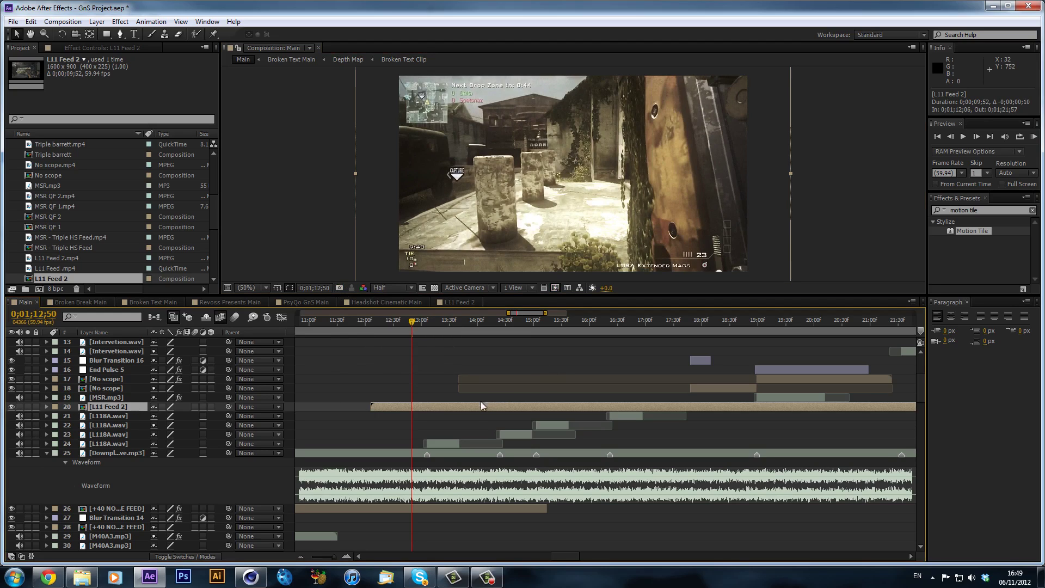
Step: Trim the start of the L11 Feed 2 layer in Main and slide it earlier to begin at 0;01;12;07
drag(475, 410, 394, 409)
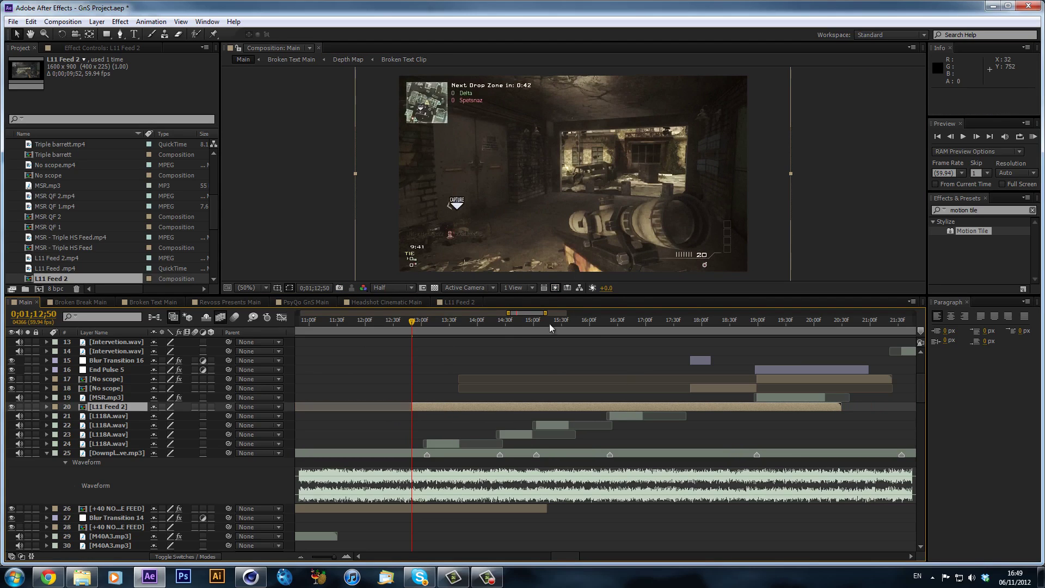
drag(501, 405, 461, 412)
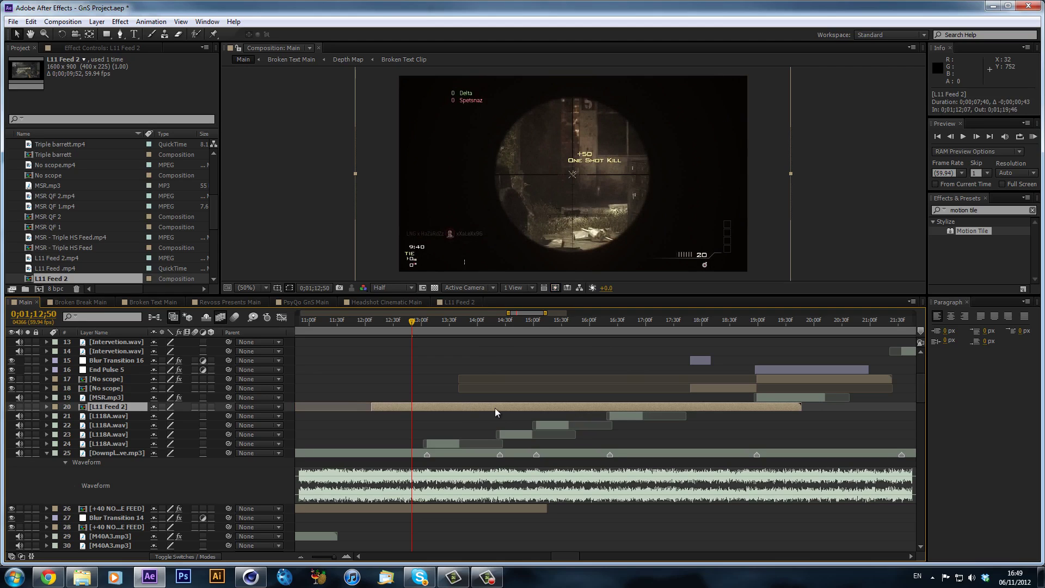
Step: Examine the L11 Feed 2 footage frame by frame around 0;01;12;50 to locate the first kill
key(Page_Up)
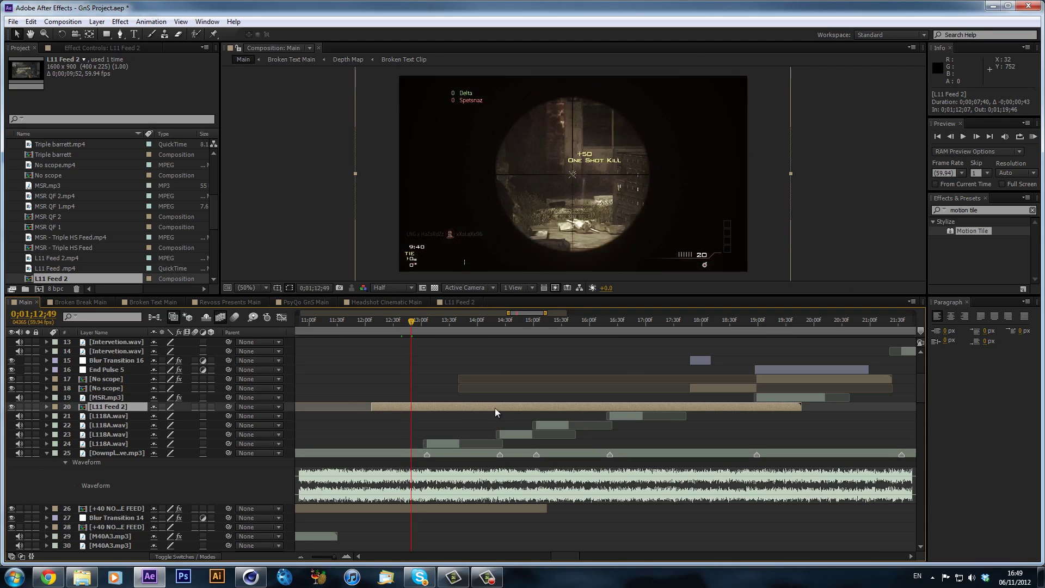
key(Page_Down)
key(Page_Down)
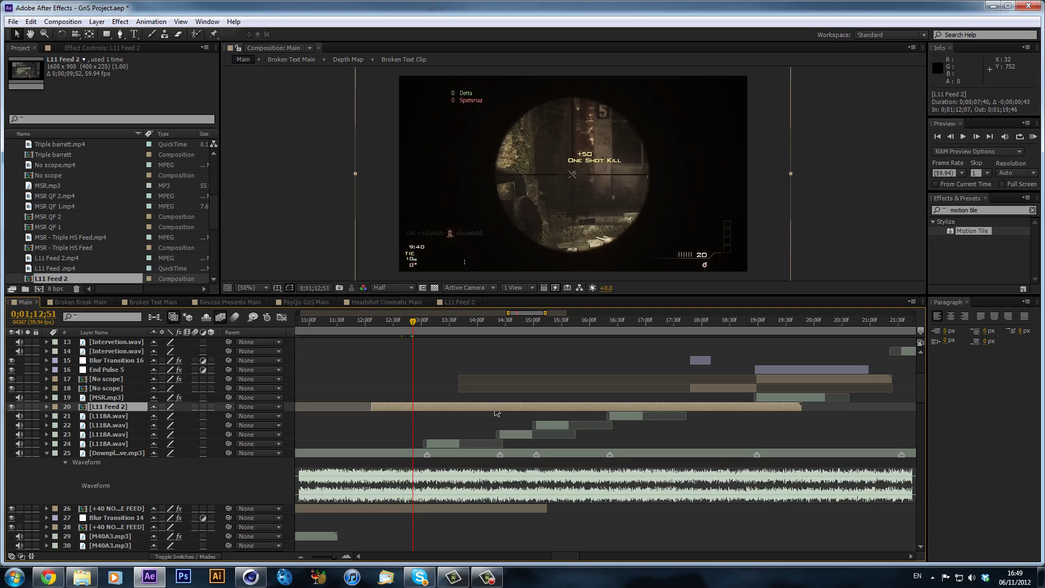
key(Page_Down)
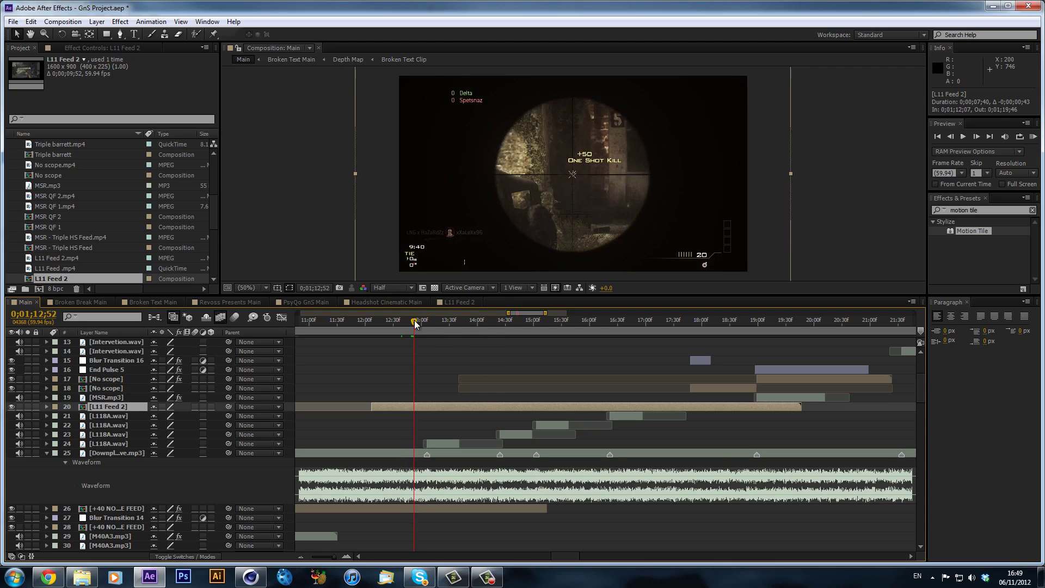
drag(415, 325, 397, 325)
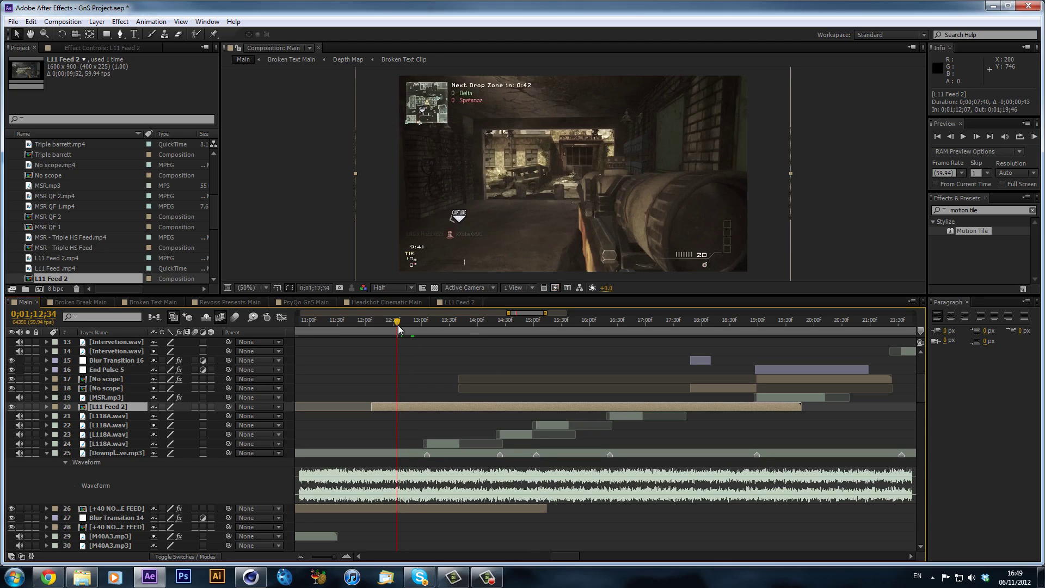
Step: Open the L11 Feed 2 composition and set its preview resolution to Quarter
click(448, 303)
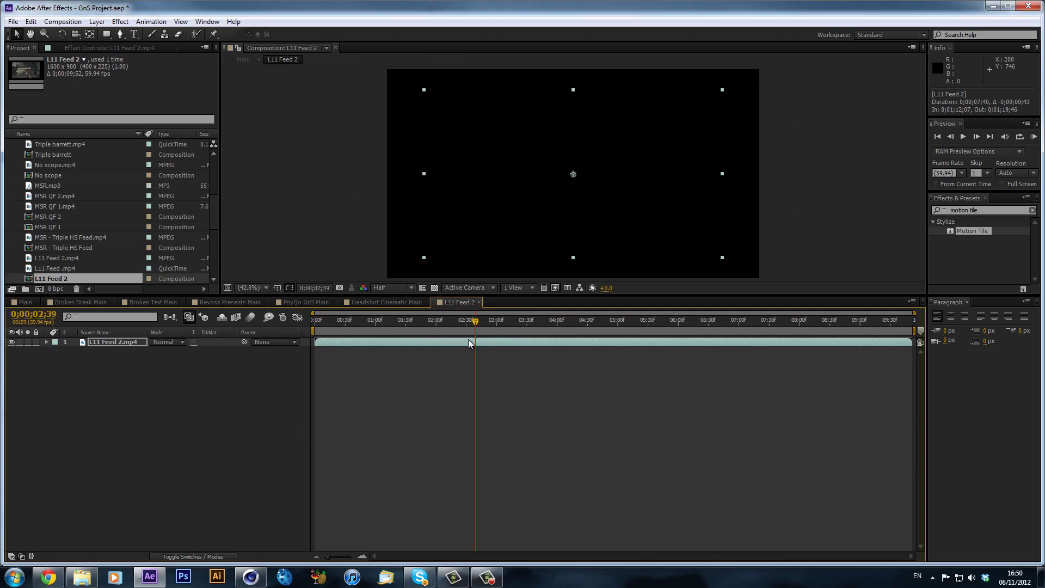
click(374, 290)
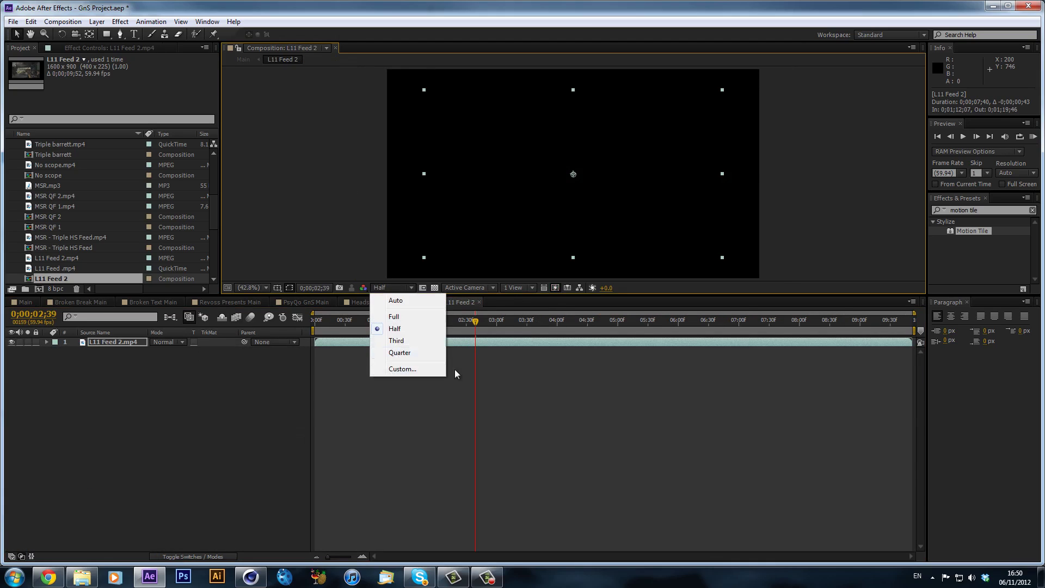
click(397, 354)
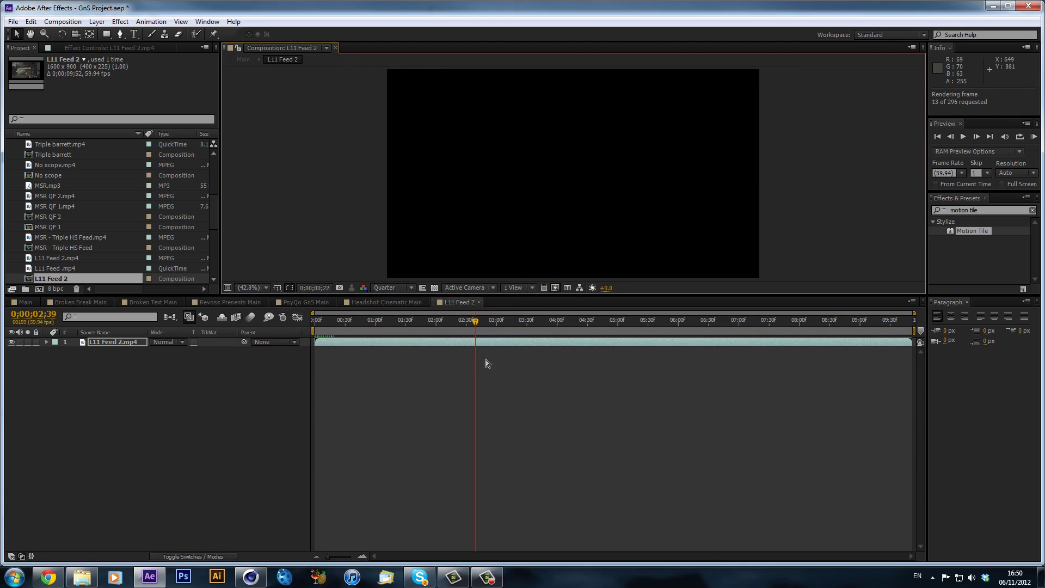
Step: Purge the cached previews, RAM-preview the L11 Feed 2 composition and inspect the first kill around 0;00;02;48
click(359, 343)
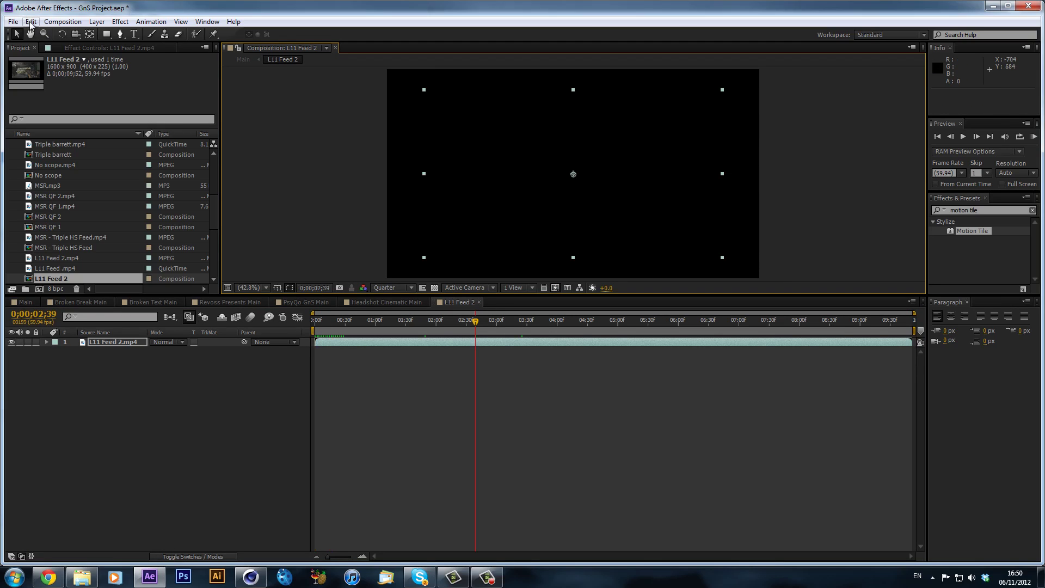
click(32, 22)
mouse_move(76, 232)
click(232, 234)
key(KP_0)
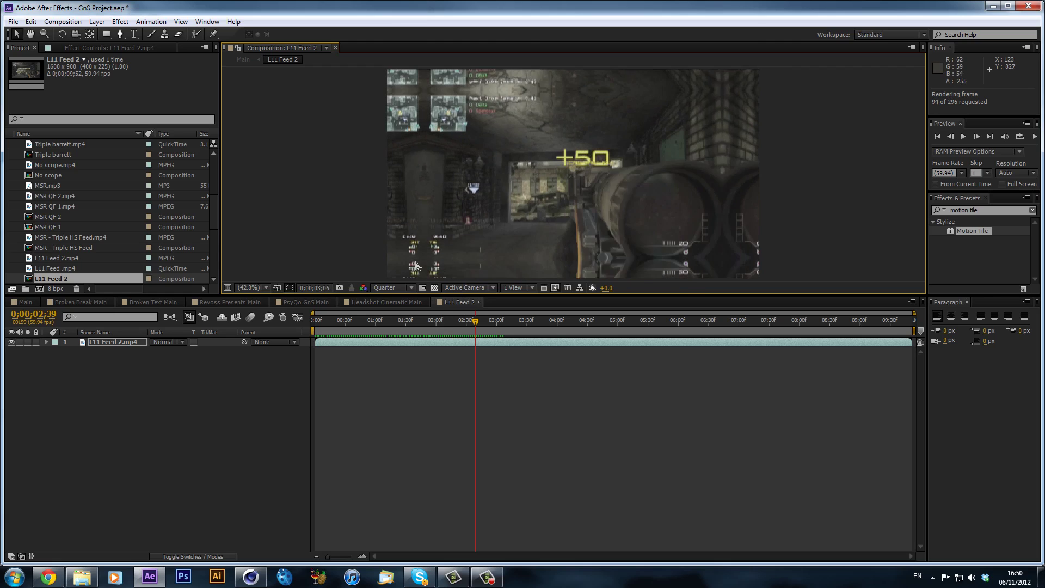
click(477, 355)
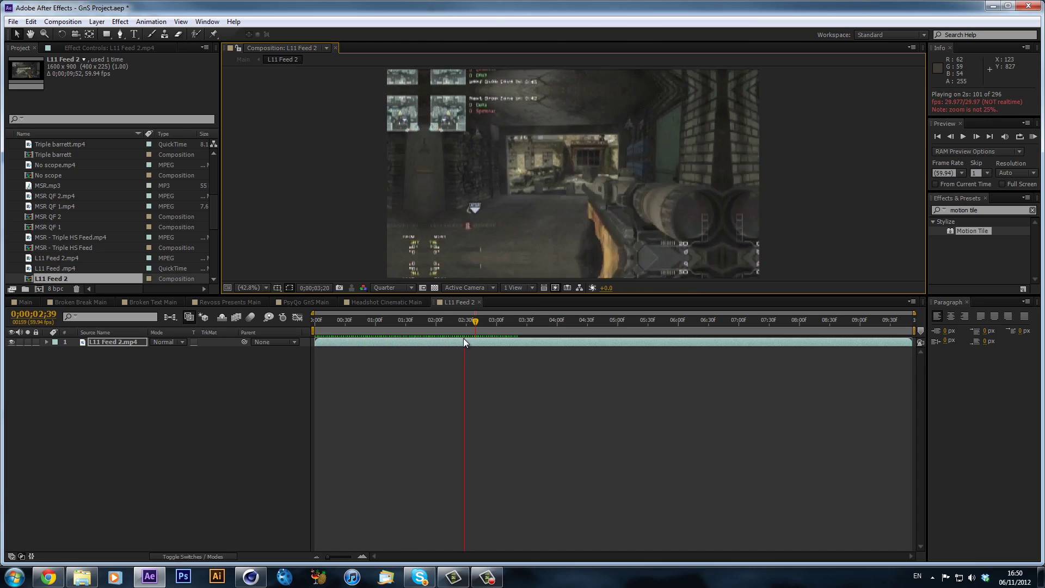
drag(384, 319, 482, 308)
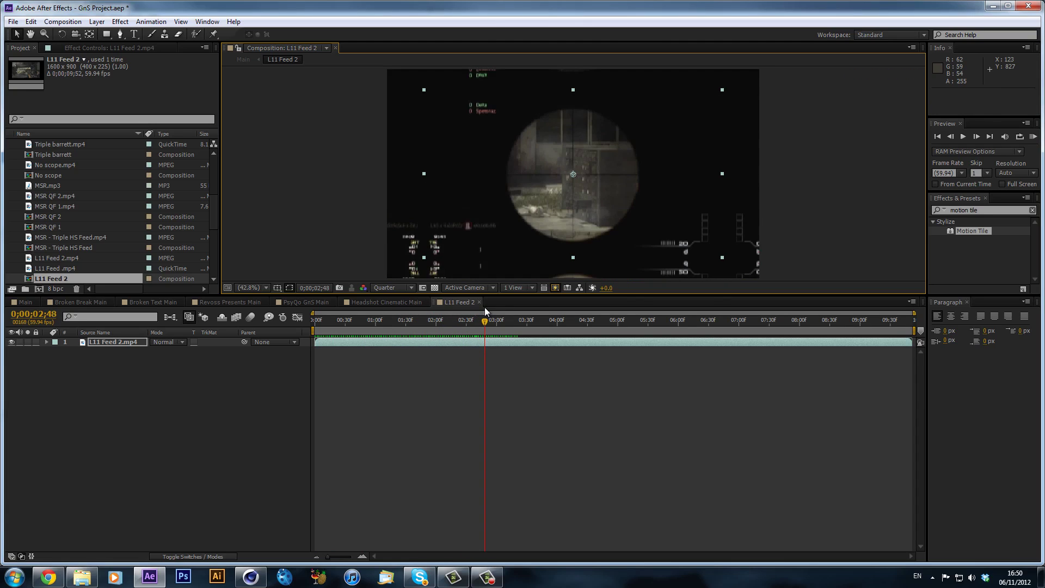
Step: Return to the Main composition and split the L11 Feed 2 layer at the first kill, at 0;01;12;49
click(25, 302)
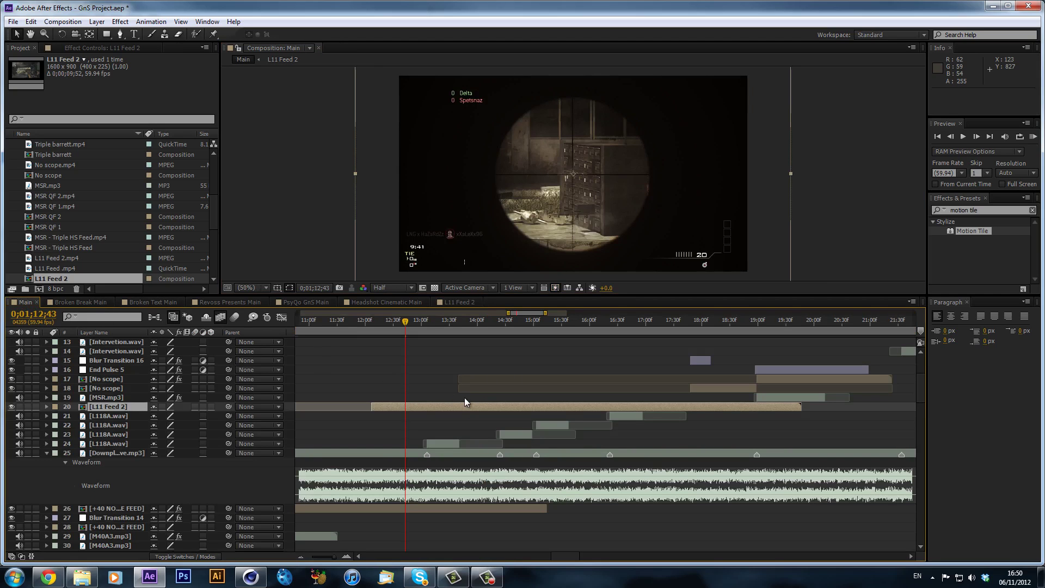
key(Page_Down)
key(Page_Down)
key(Page_Down)
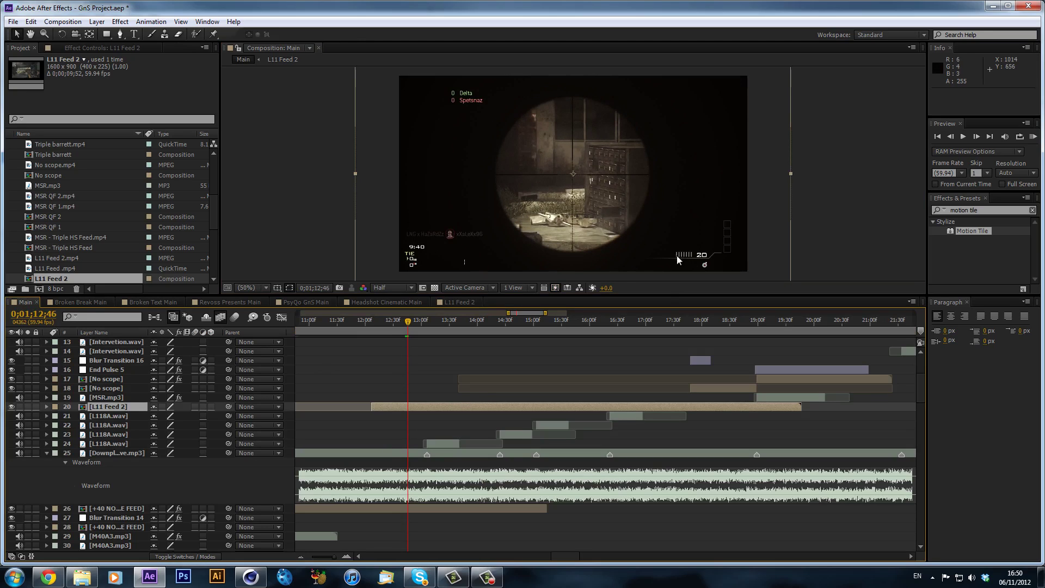
key(Page_Down)
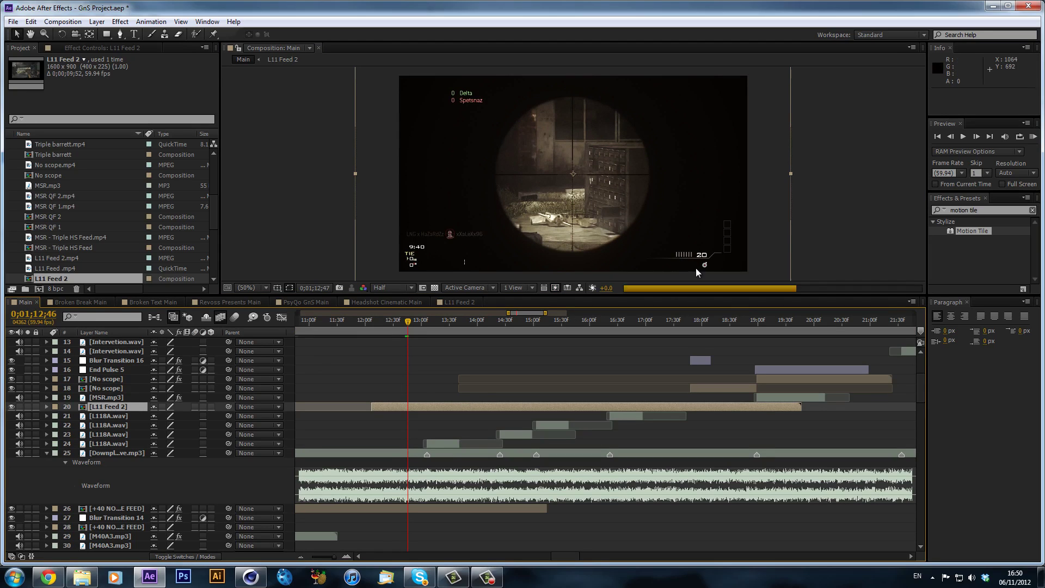
key(Page_Down)
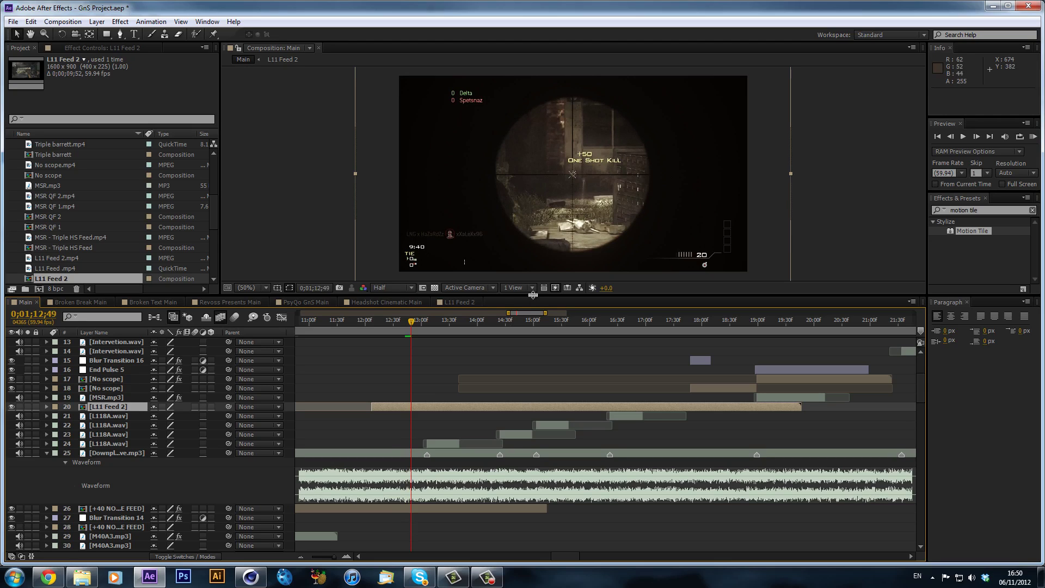
key(ctrl+shift+d)
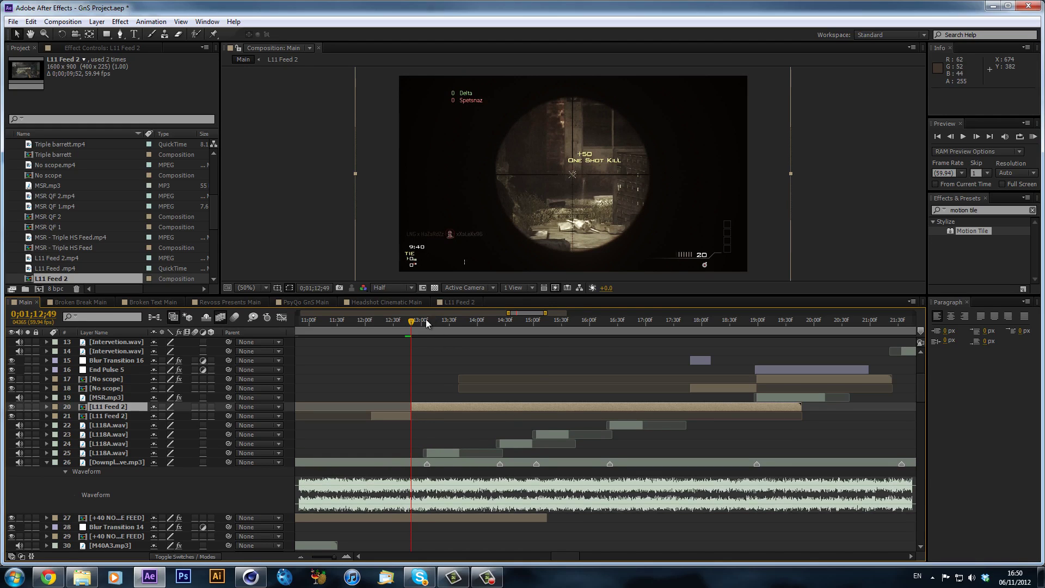
Step: Split the remaining L11 Feed 2 layer at the second kill, at 0;01;14;01
drag(426, 319, 482, 332)
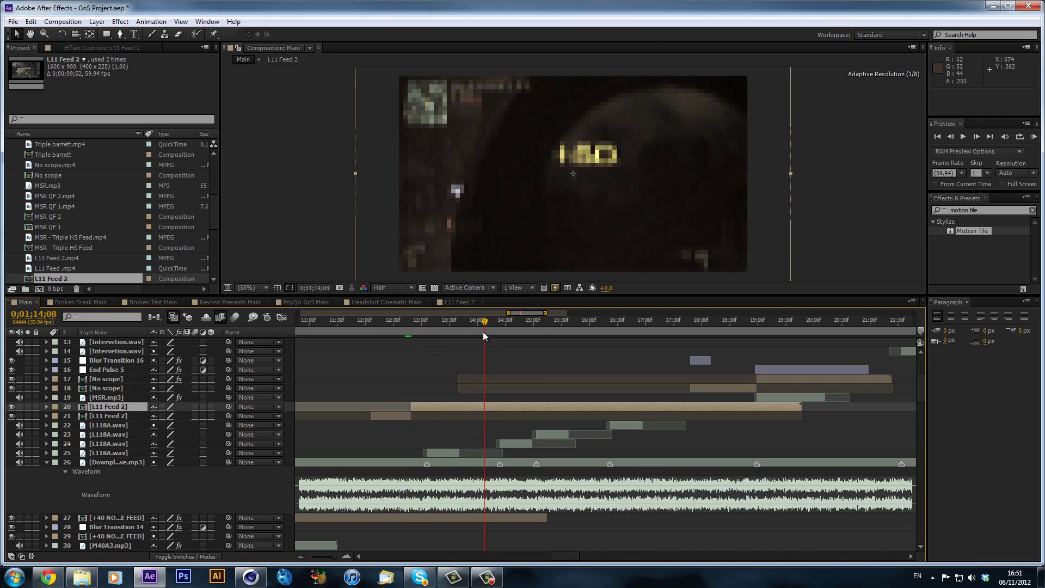
click(482, 334)
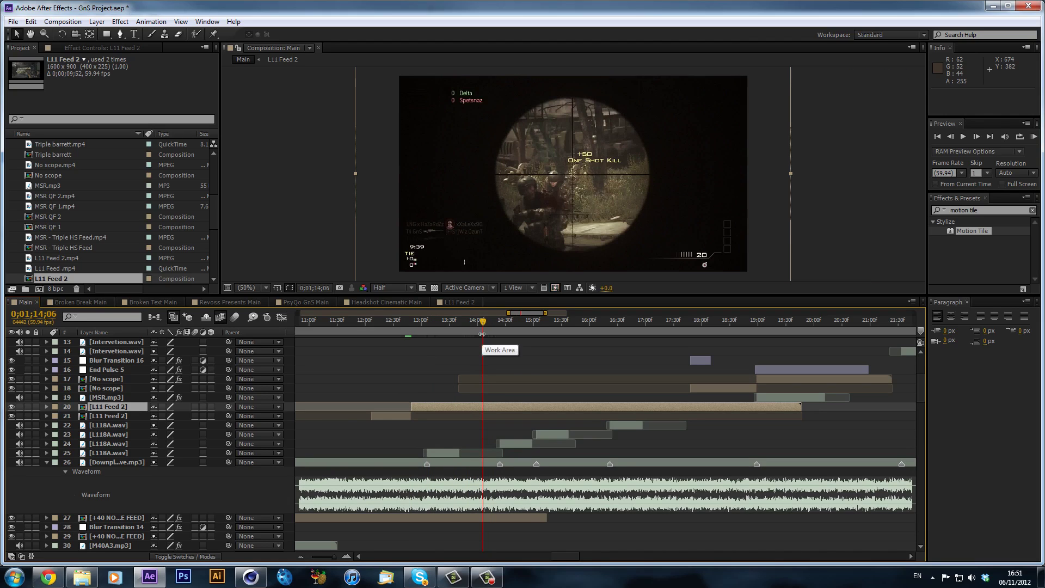
key(Page_Up)
key(Page_Up)
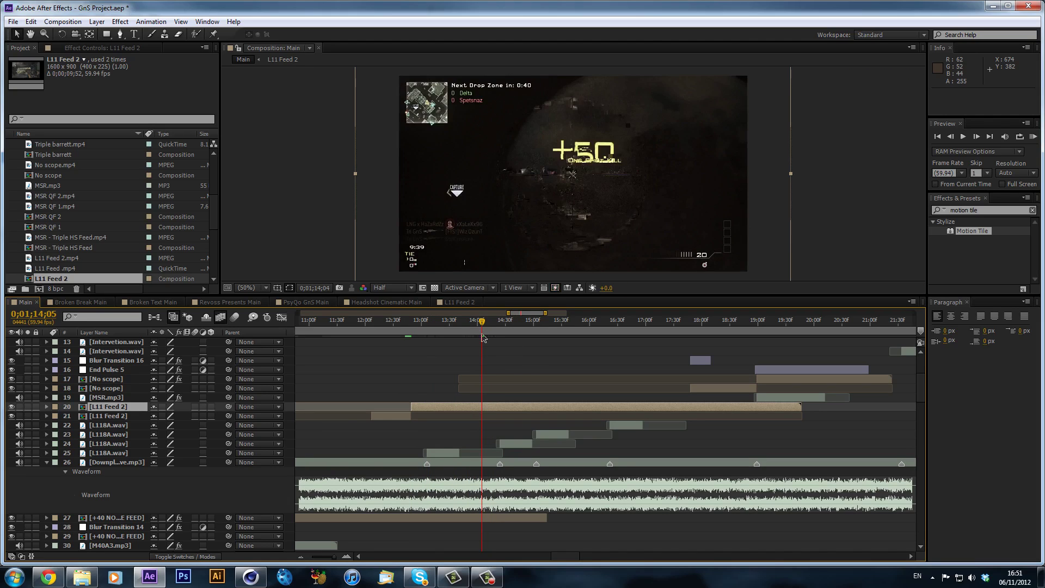
key(Page_Up)
key(Page_Up)
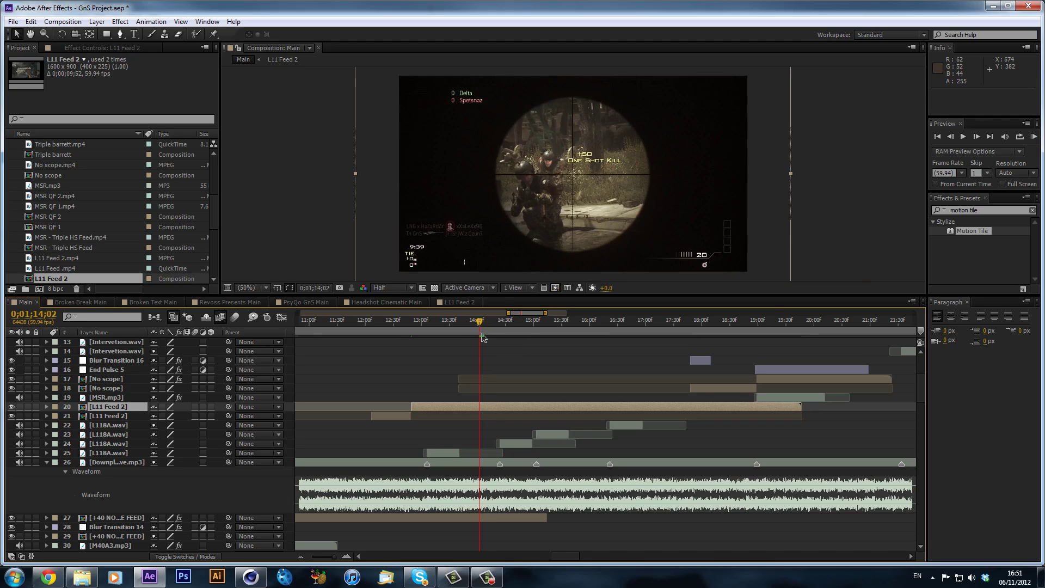
key(Page_Up)
key(Page_Up)
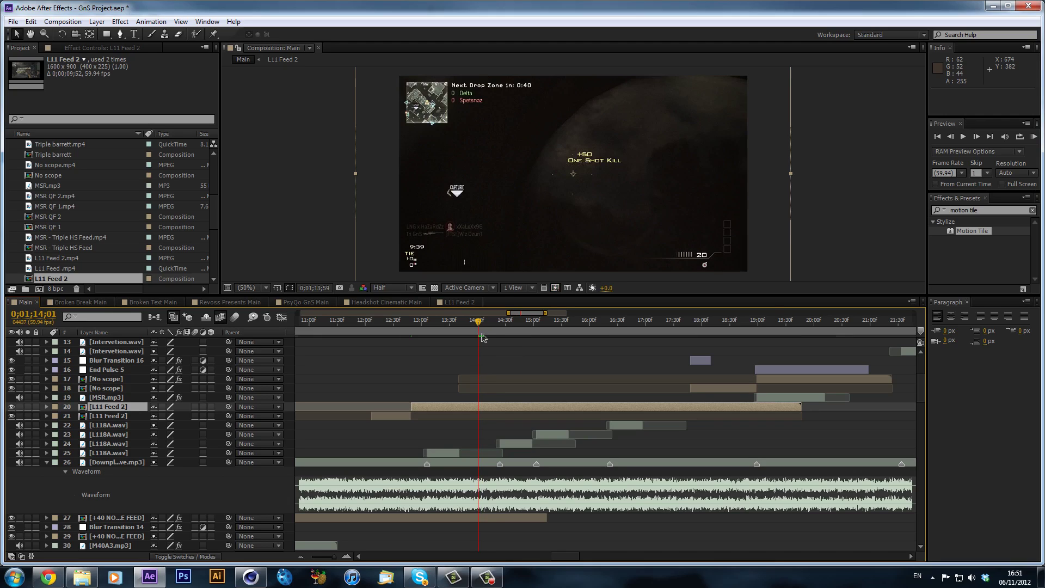
key(Page_Down)
key(Page_Down)
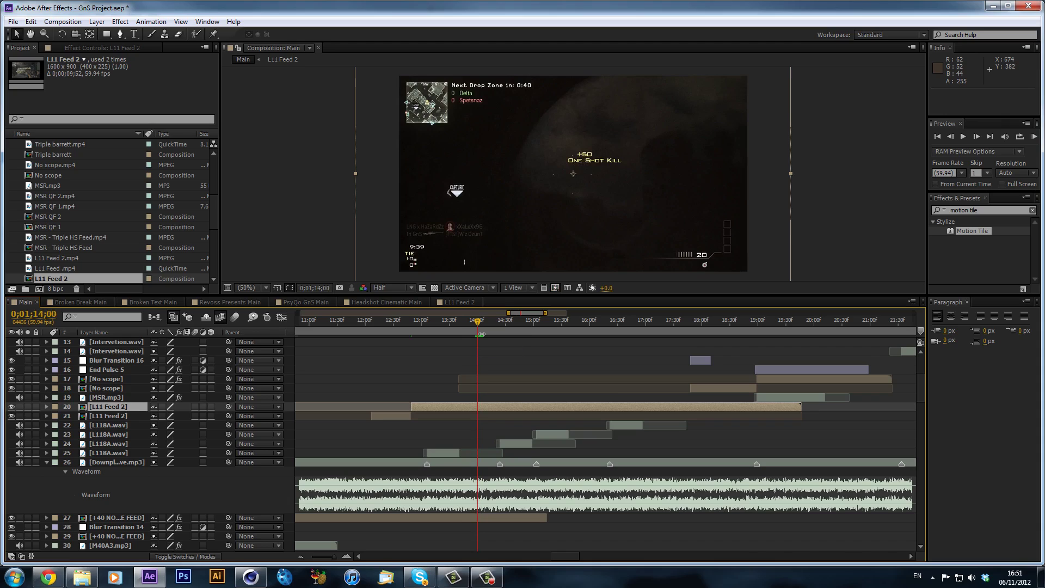
key(ctrl+shift+d)
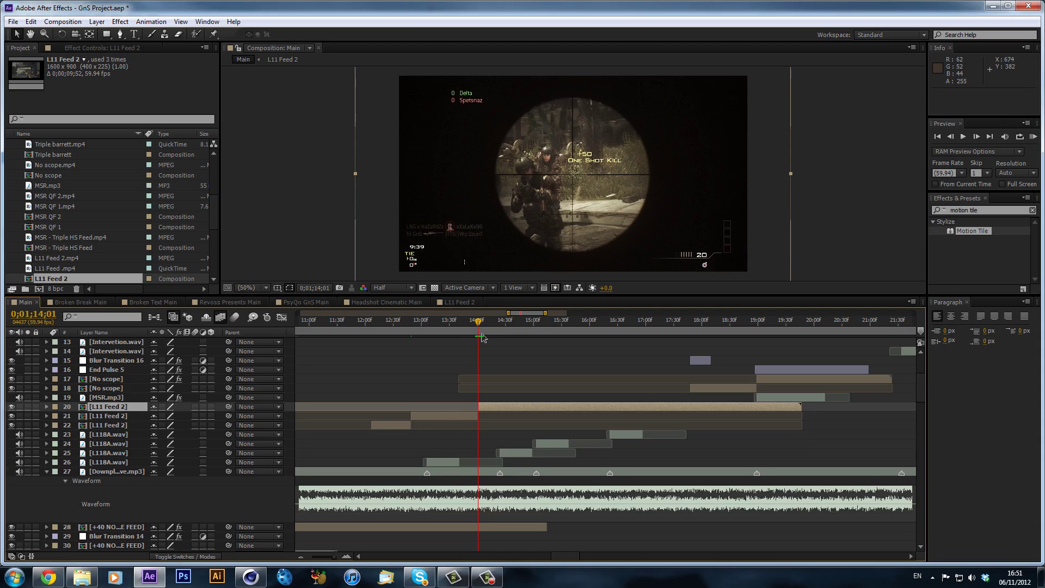
Step: Split the remaining L11 Feed 2 layer at the third kill, at 0;01;15;13
drag(490, 319, 548, 322)
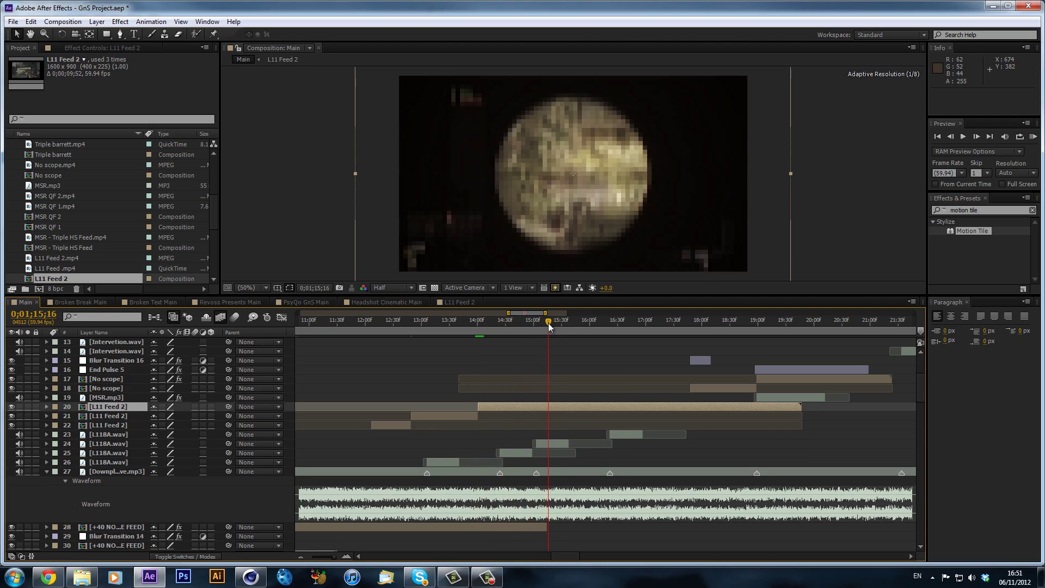
key(Page_Down)
key(Page_Down)
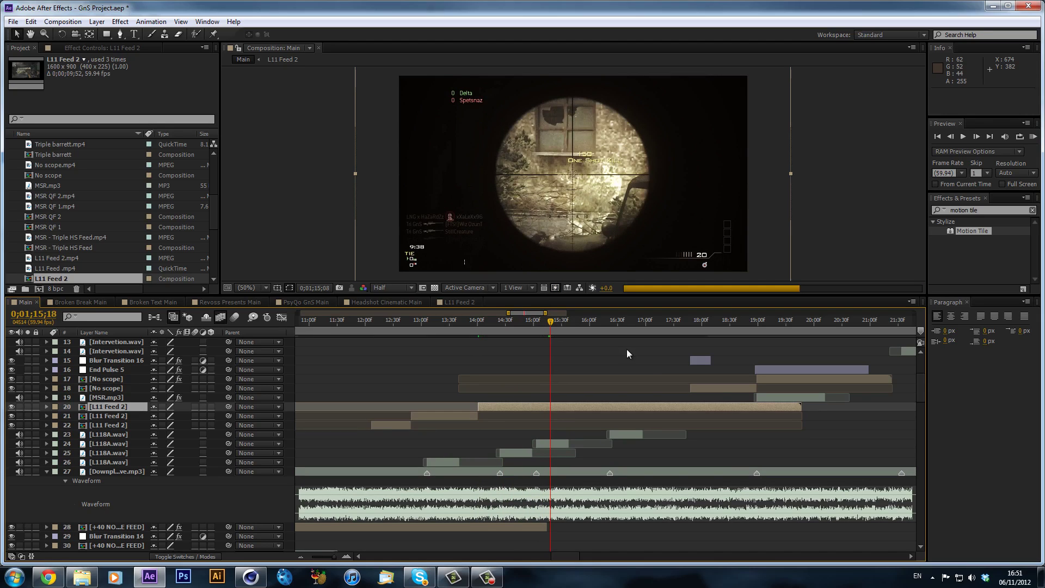
key(shift+Page_Up)
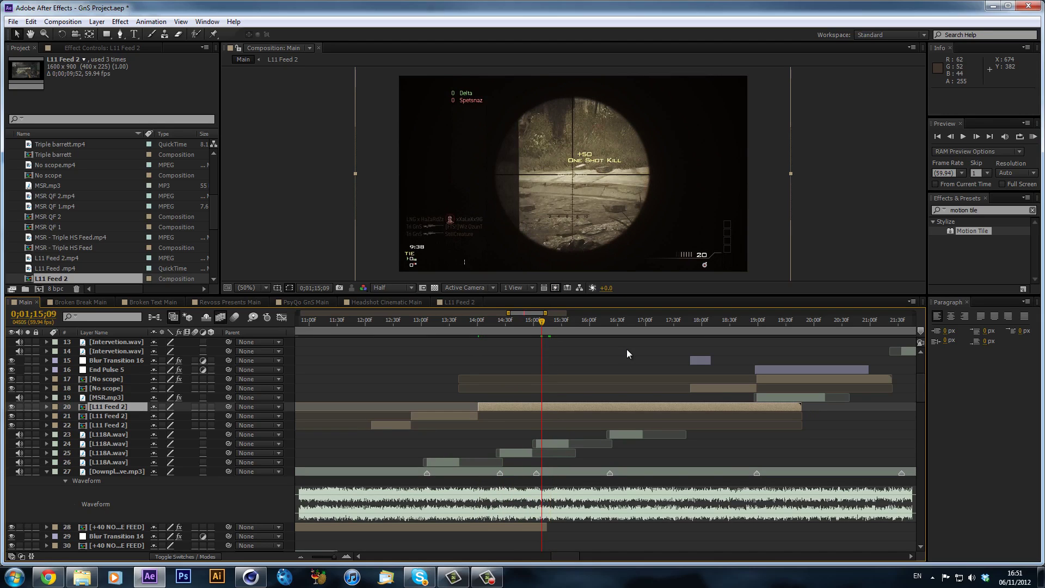
key(Page_Down)
key(Page_Down)
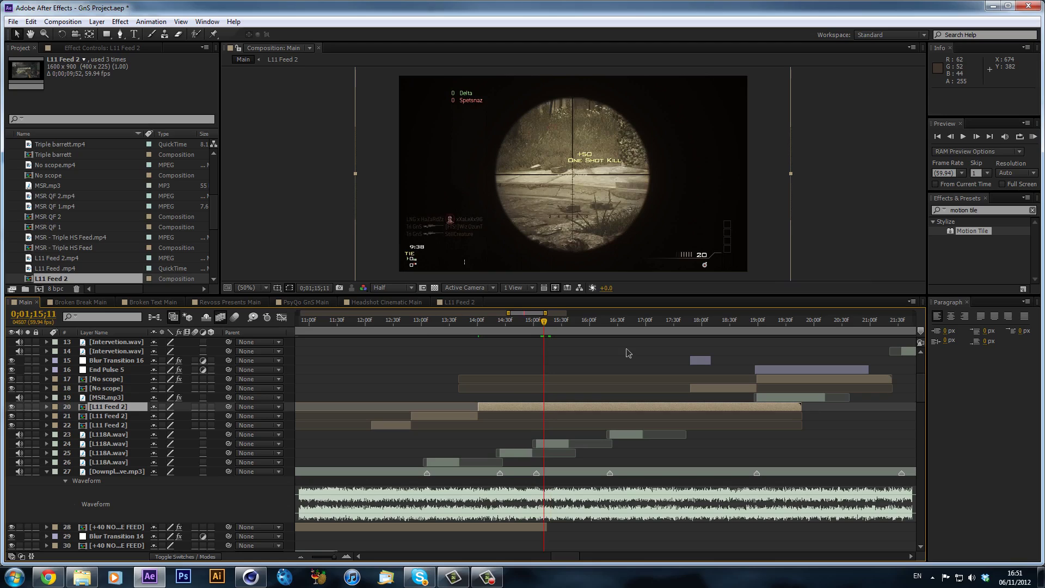
key(Page_Down)
key(Page_Down)
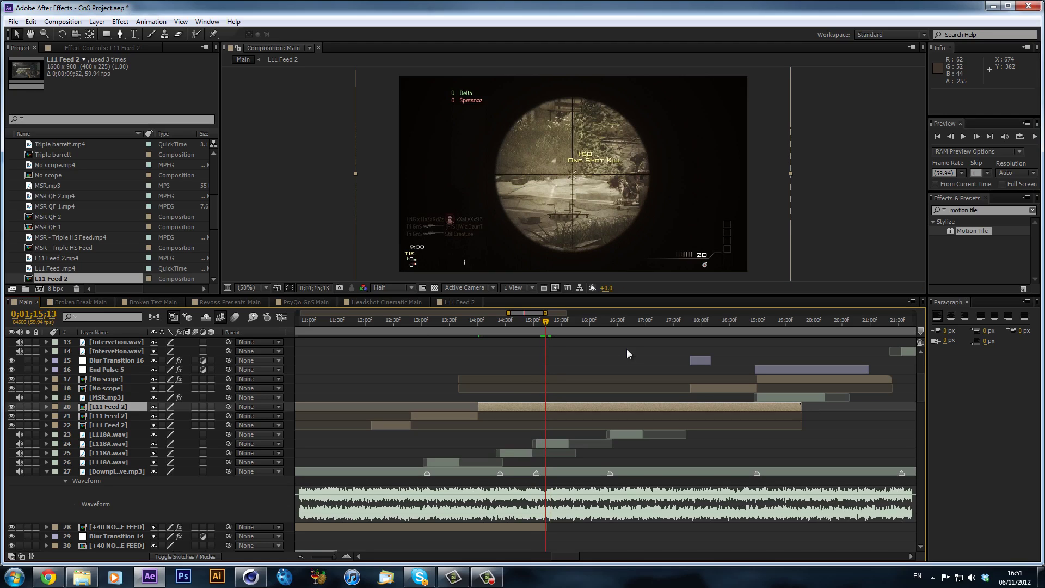
key(ctrl+shift+d)
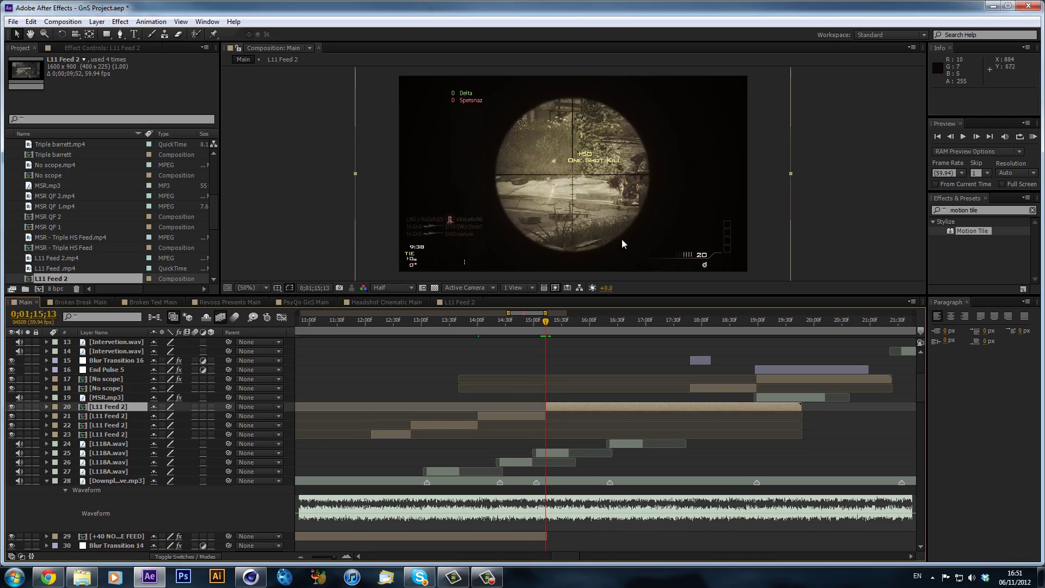
Step: Split the remaining L11 Feed 2 layer at the fourth kill, at 0;01;16;54
click(563, 320)
drag(572, 321, 641, 334)
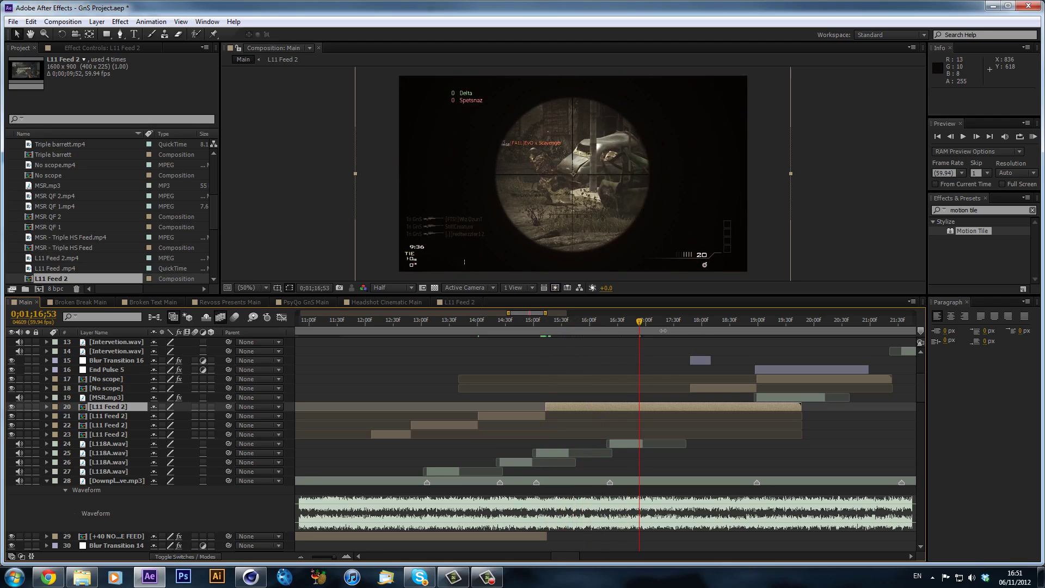
key(ctrl+shift+d)
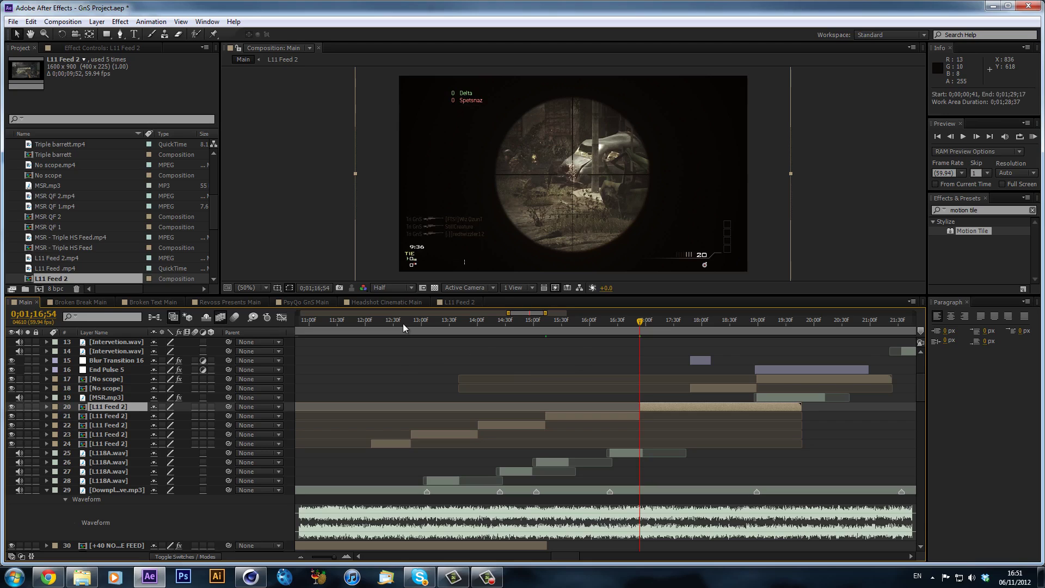
Step: Move the second L11 Feed 2 segment to start at the 0;01;13;06 song marker and the third segment to start at 0;01;14;24
drag(403, 324, 427, 332)
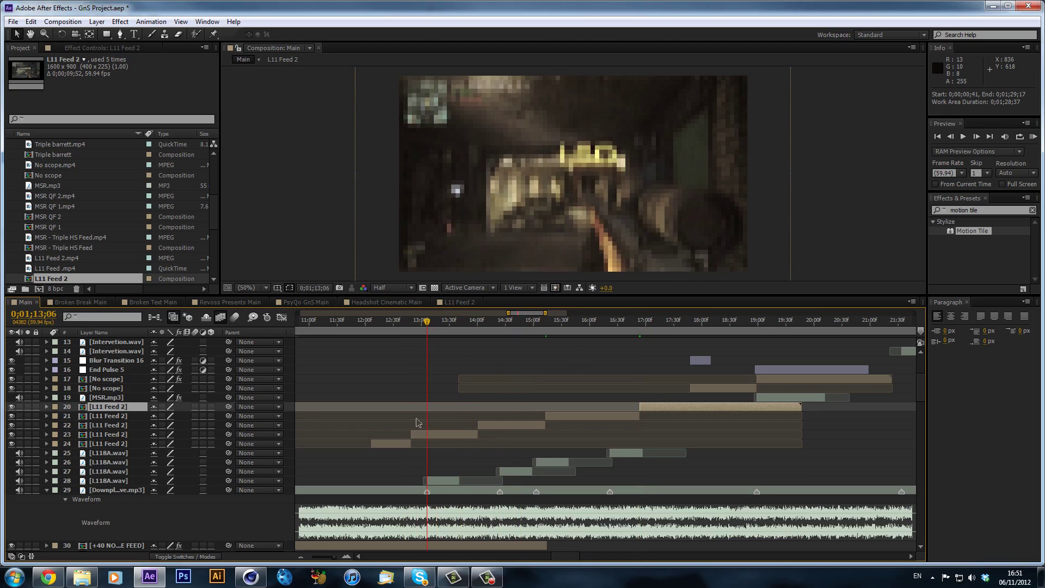
click(439, 434)
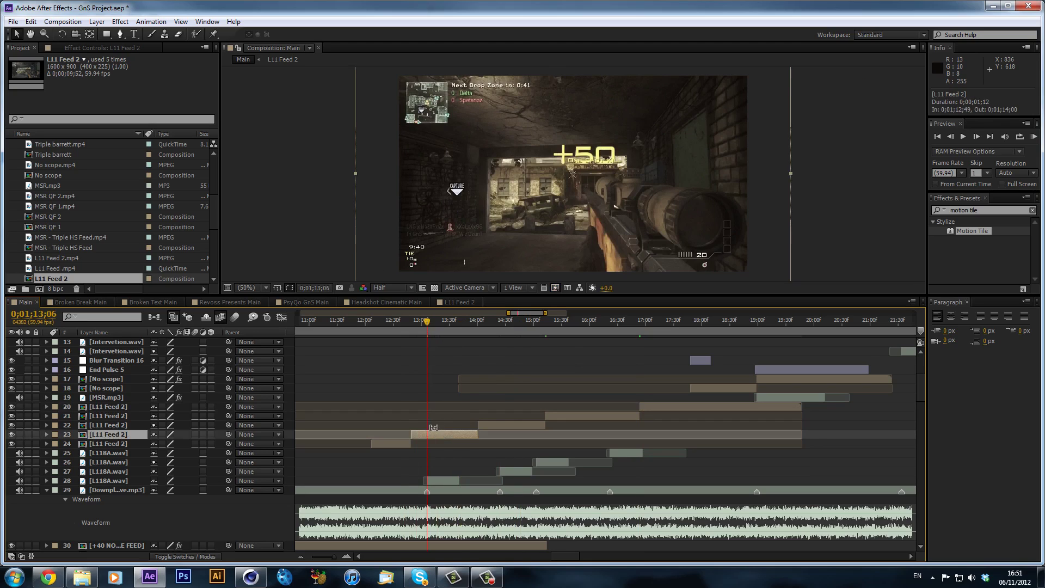
drag(436, 434, 453, 434)
click(483, 320)
click(500, 325)
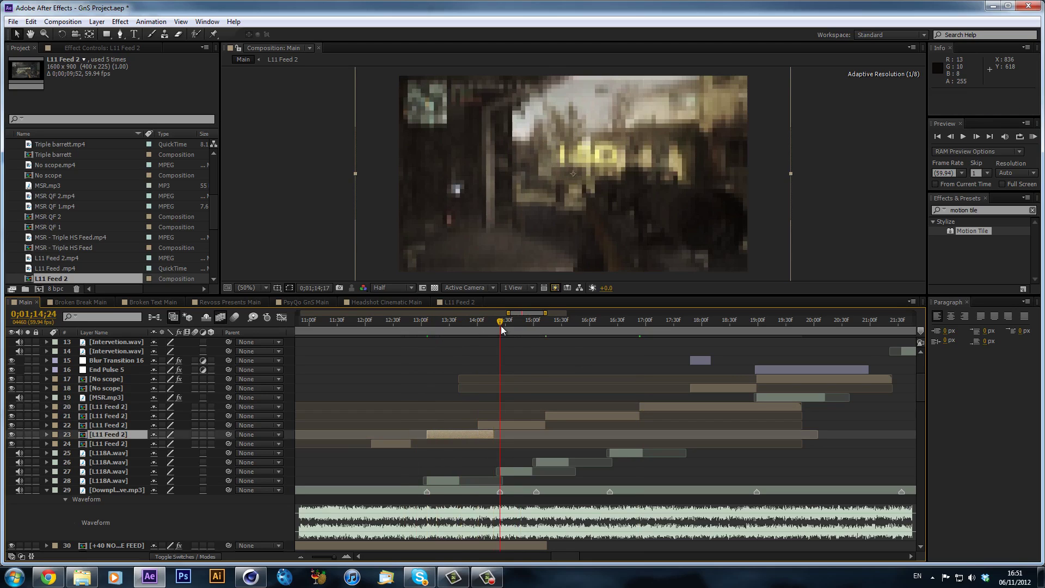
click(506, 427)
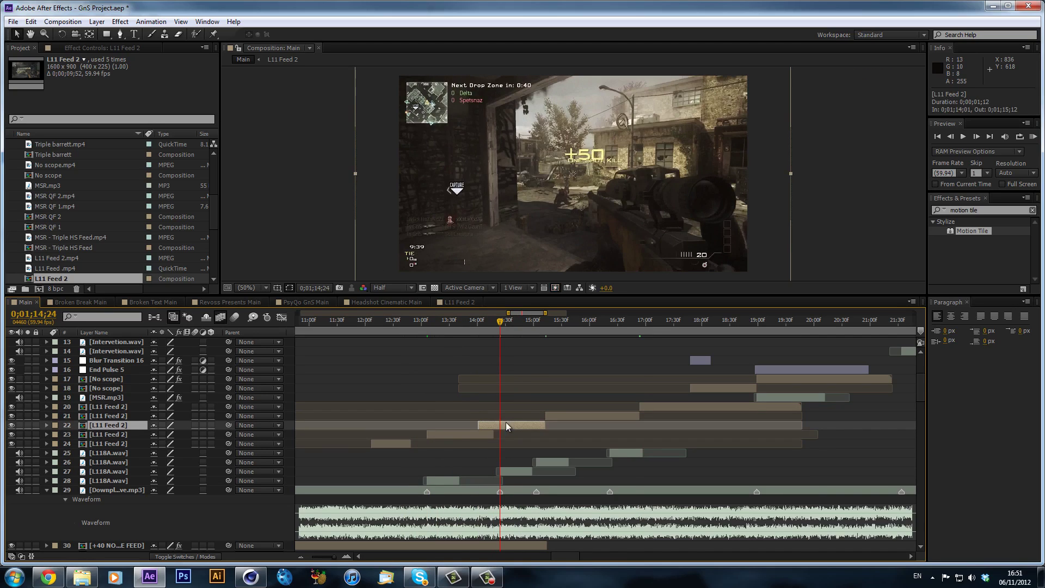
drag(506, 425, 527, 424)
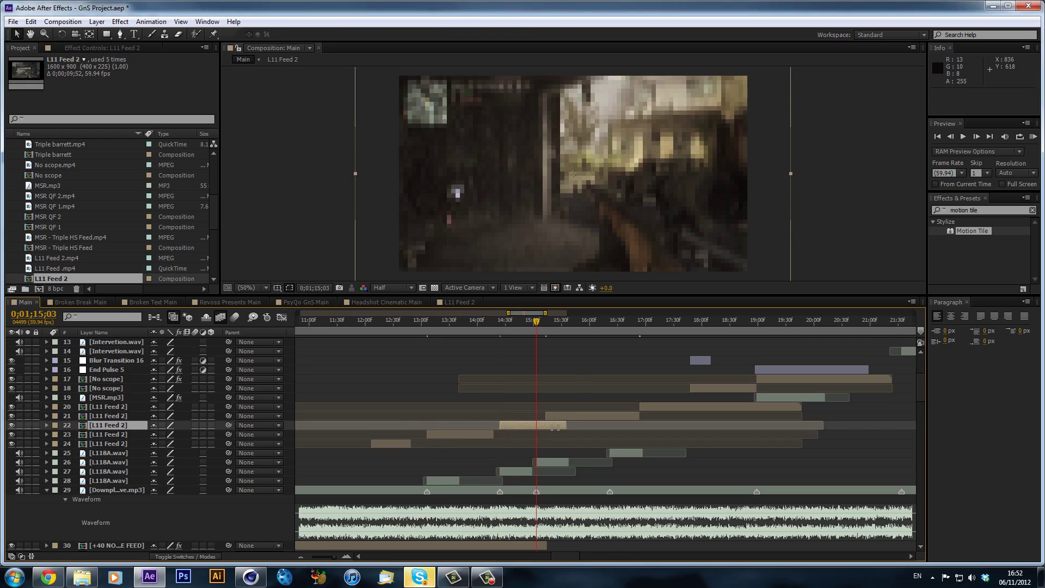
Step: Move the fourth L11 Feed 2 segment to start at 0;01;15;03 and the fifth segment to start at 0;01;16;22
click(555, 416)
key(bracketleft)
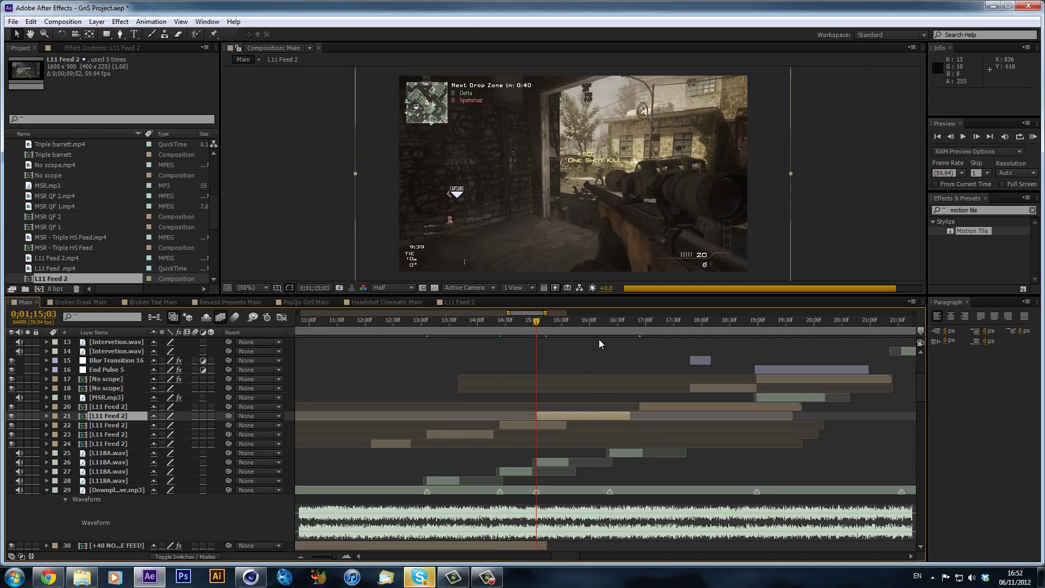
click(594, 319)
click(610, 327)
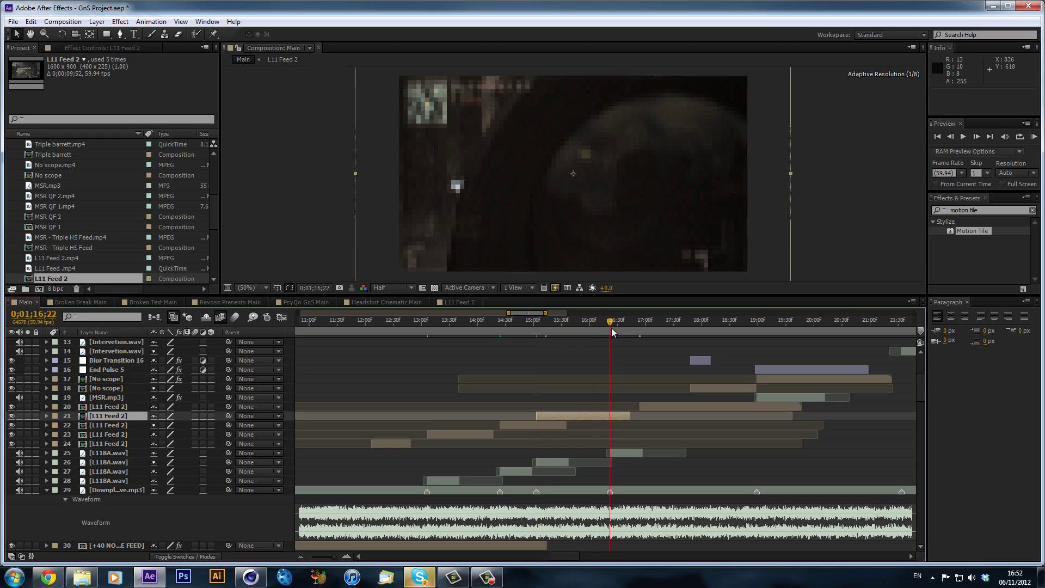
click(675, 407)
key(bracketleft)
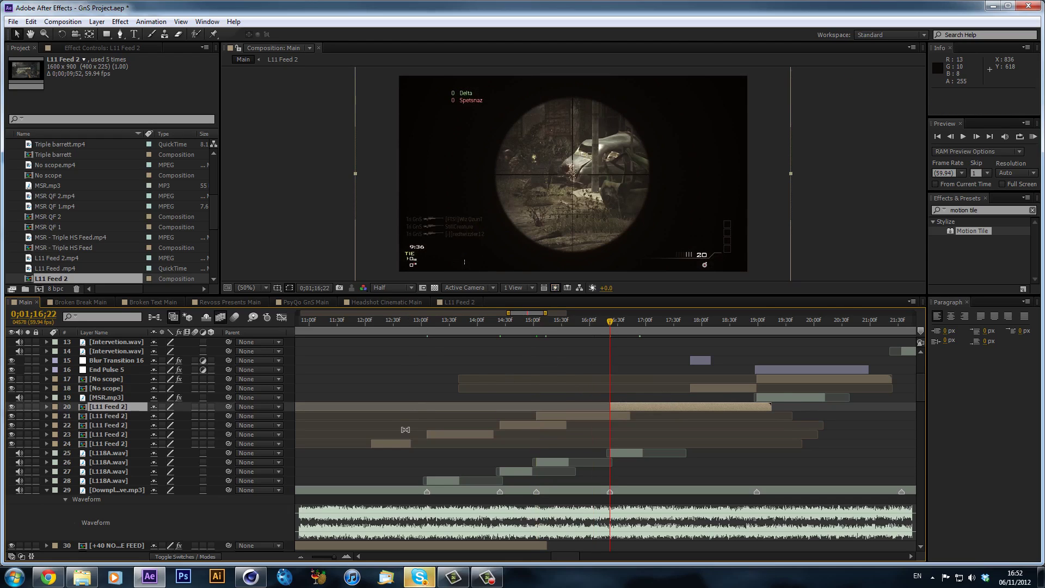
Step: Move the first L11 Feed 2 segment so that it ends at the 0;01;13;06 song marker
click(426, 321)
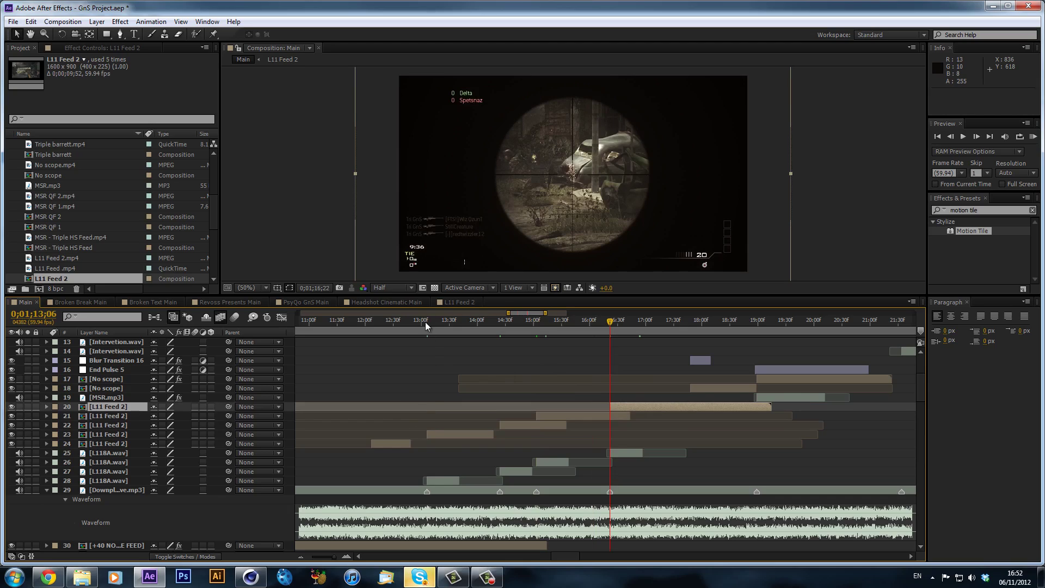
click(397, 439)
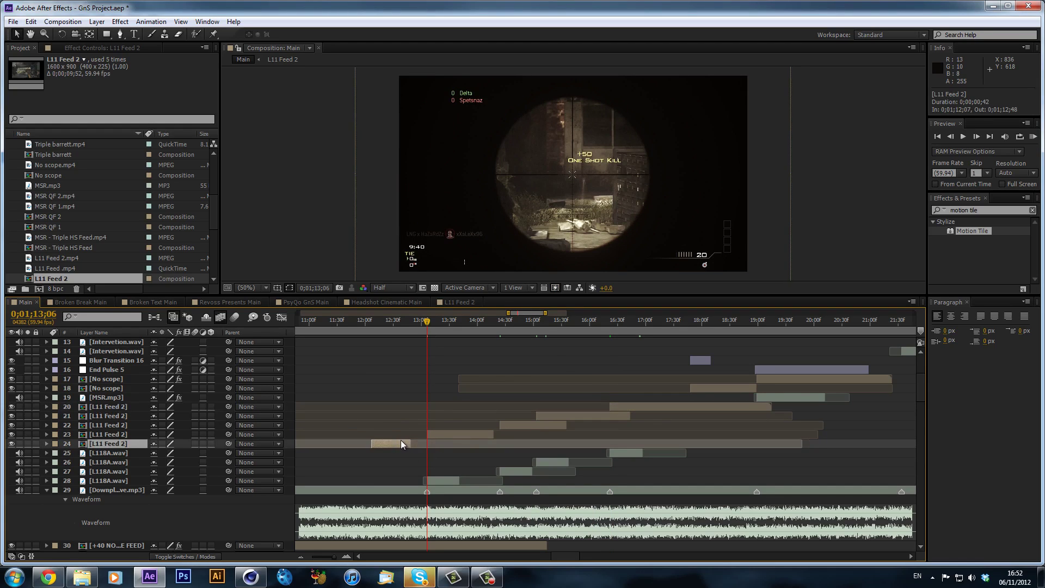
key(bracketright)
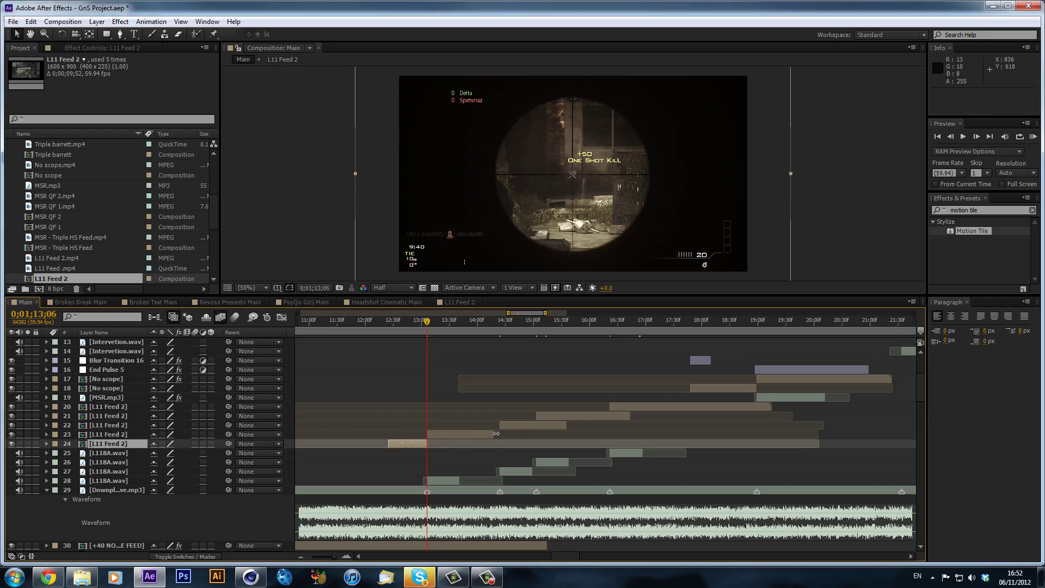
Step: Find the Twixtor effects and apply Twixtor Pro to the second L11 Feed 2 segment, layer 23
drag(492, 319, 477, 329)
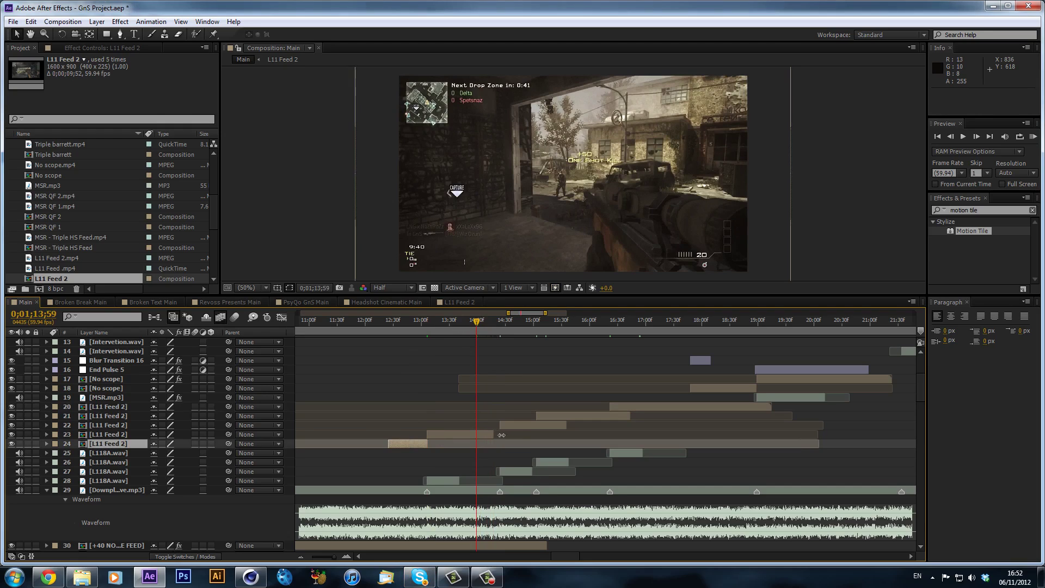
click(457, 437)
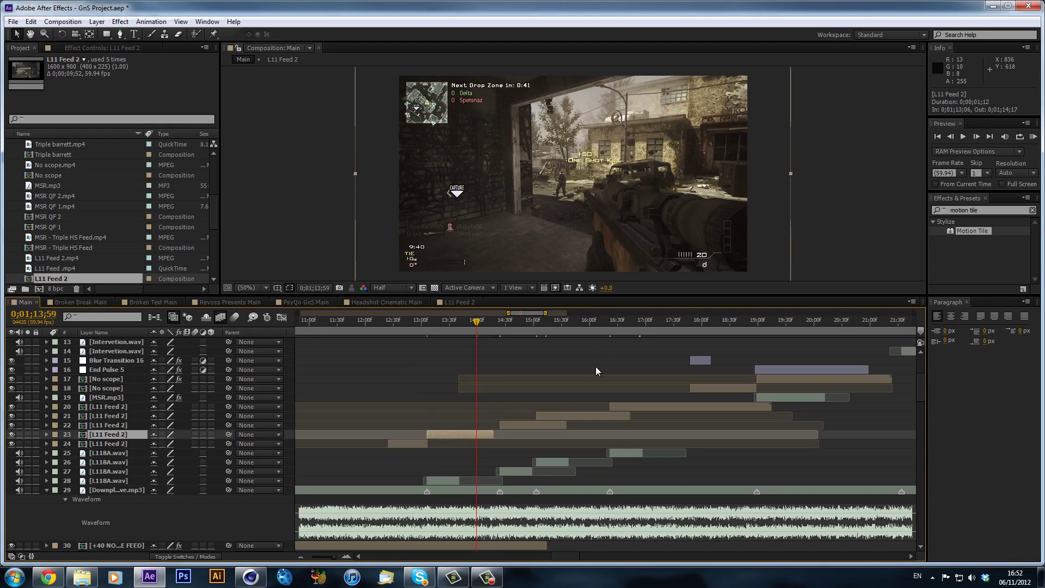
click(993, 212)
text(twi)
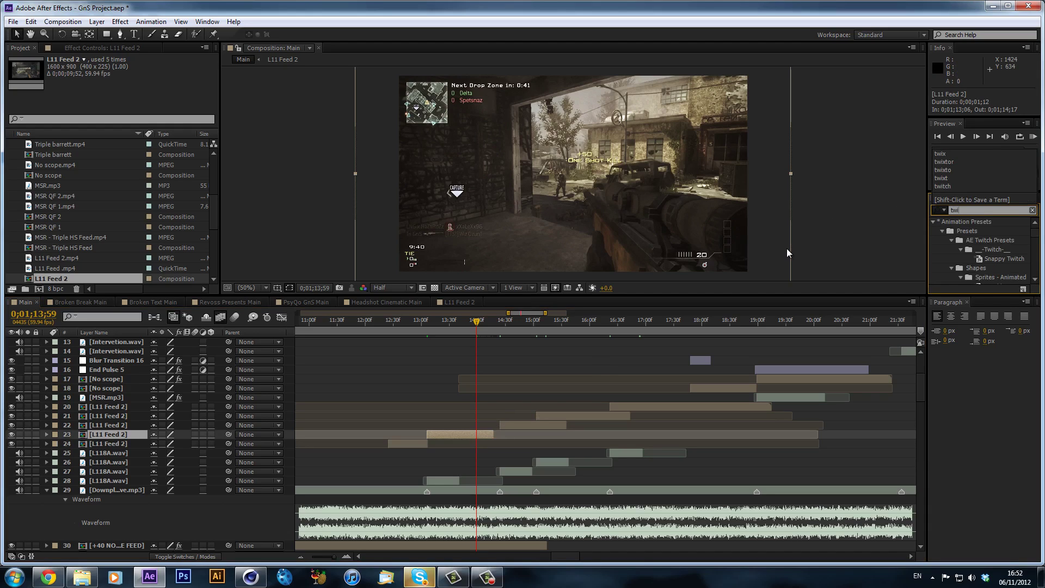
text(xtor)
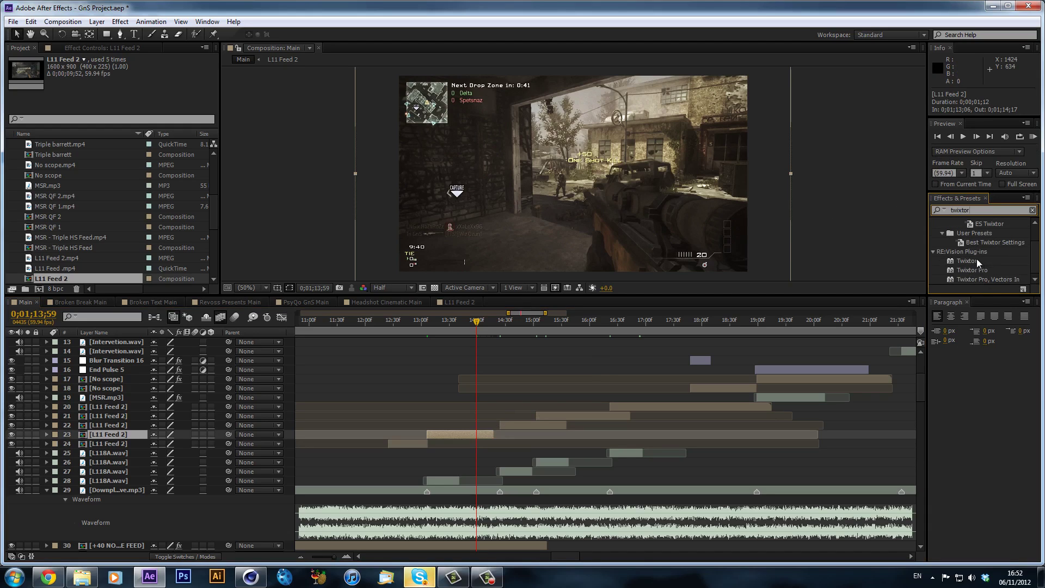
drag(975, 270, 476, 436)
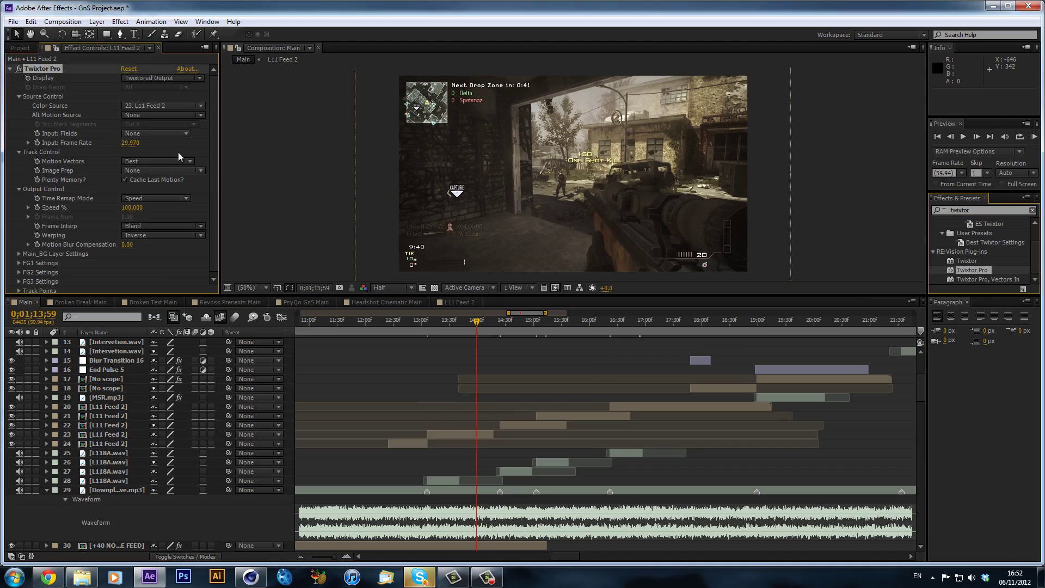
Step: Apply the Twixtor preset with 59.940 input frame rate, Contrast/Edge Enhance and Inverse w/ Smart Blend, and set Color Source to 23. L11 Feed 2
click(150, 22)
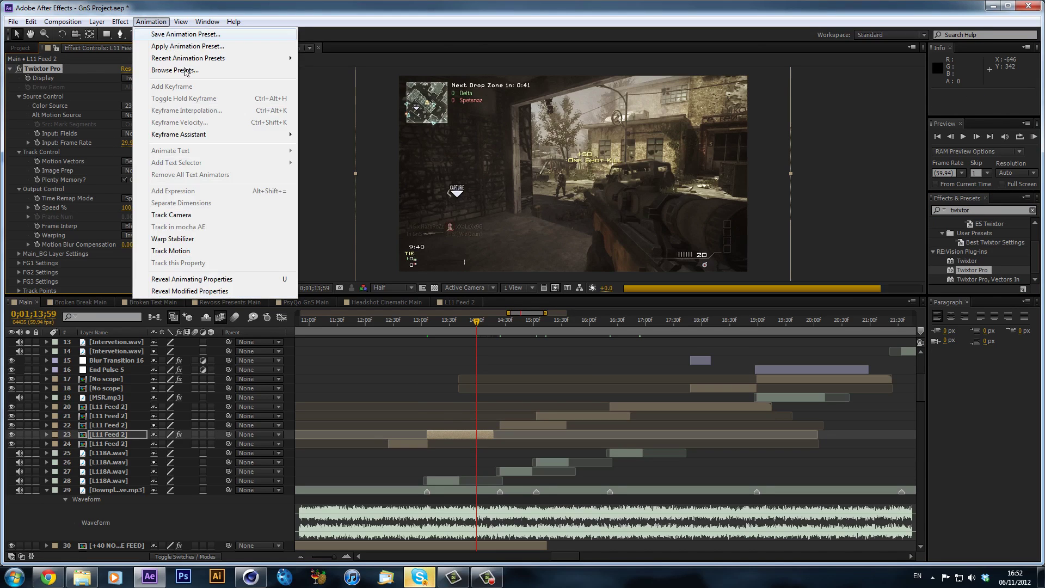
click(201, 35)
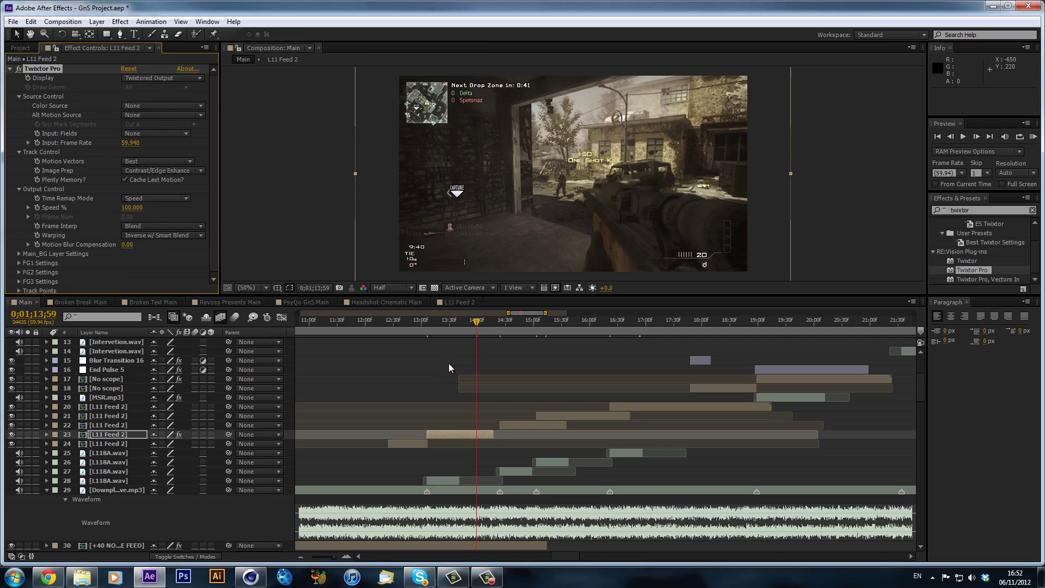
click(152, 106)
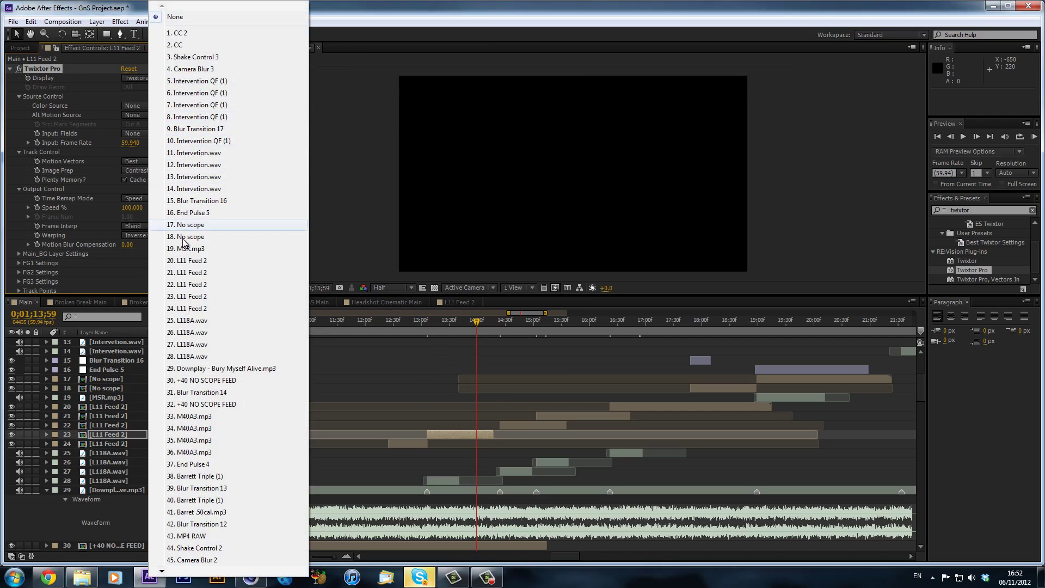
click(187, 300)
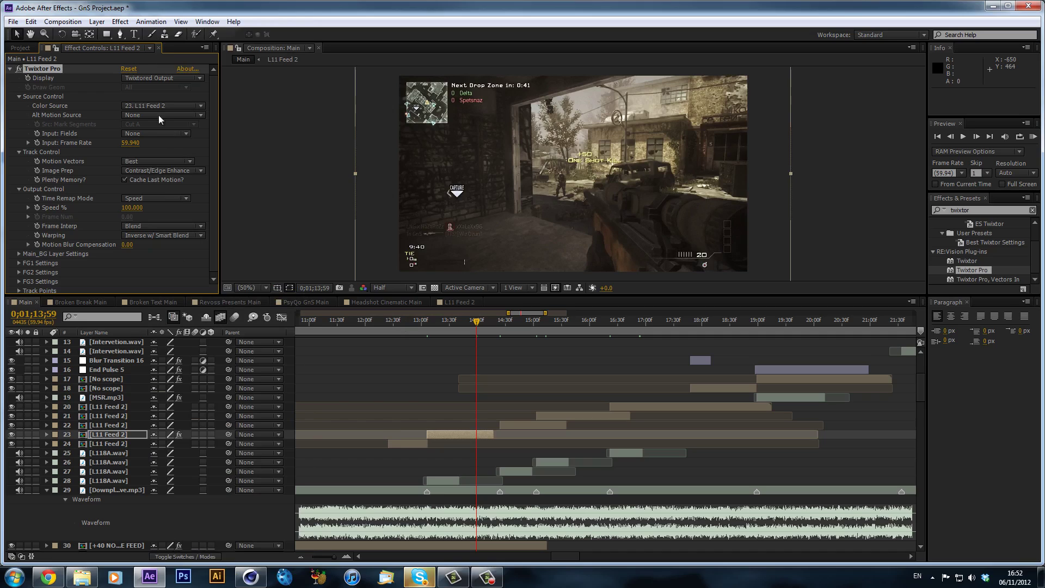
Step: Add a Twixtor Speed % keyframe at 0;01;13;06 and extend the second segment's end to the next segment's start at 0;01;14;24
click(428, 322)
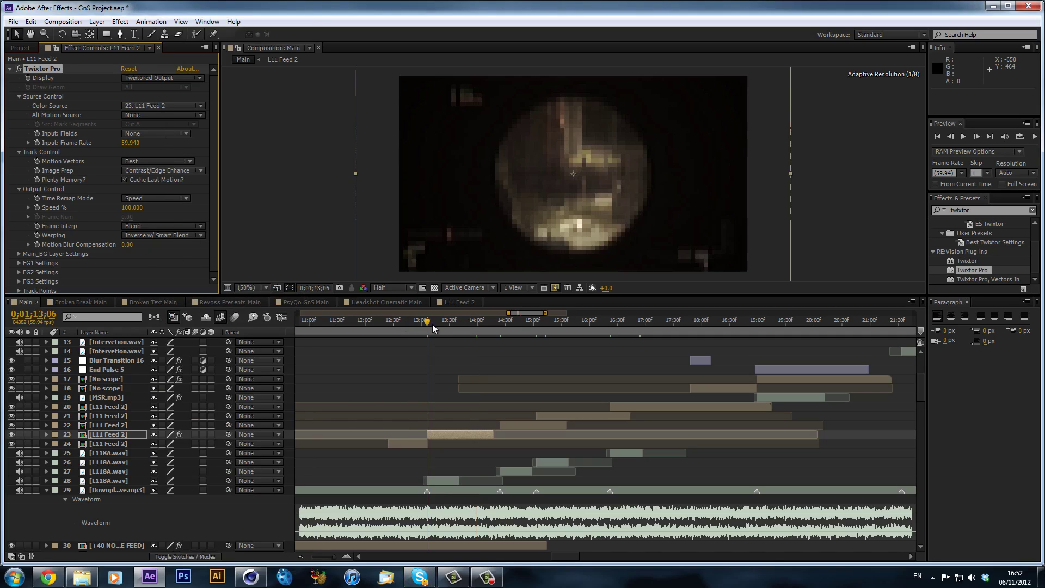
click(37, 208)
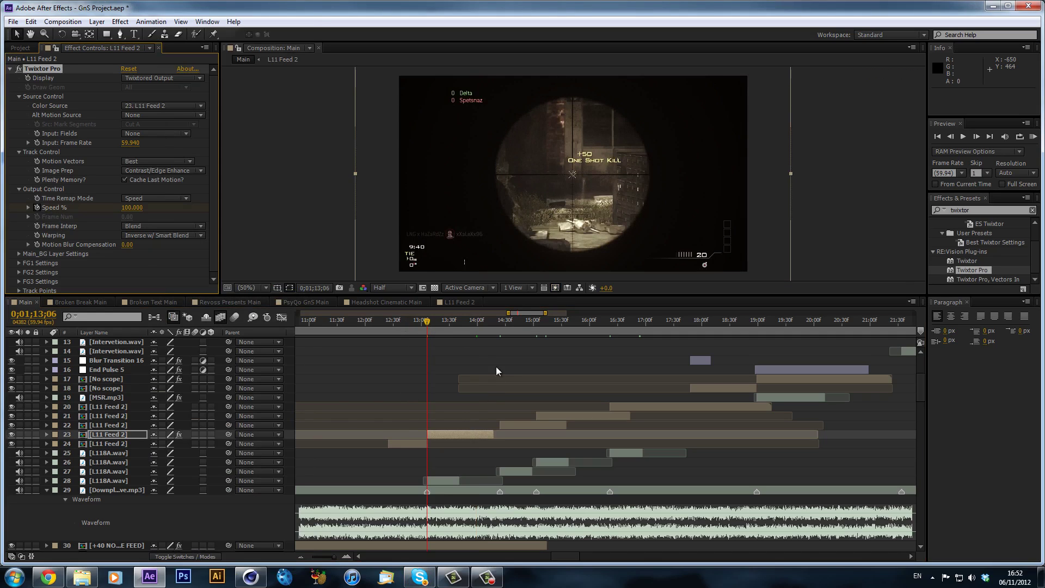
click(462, 322)
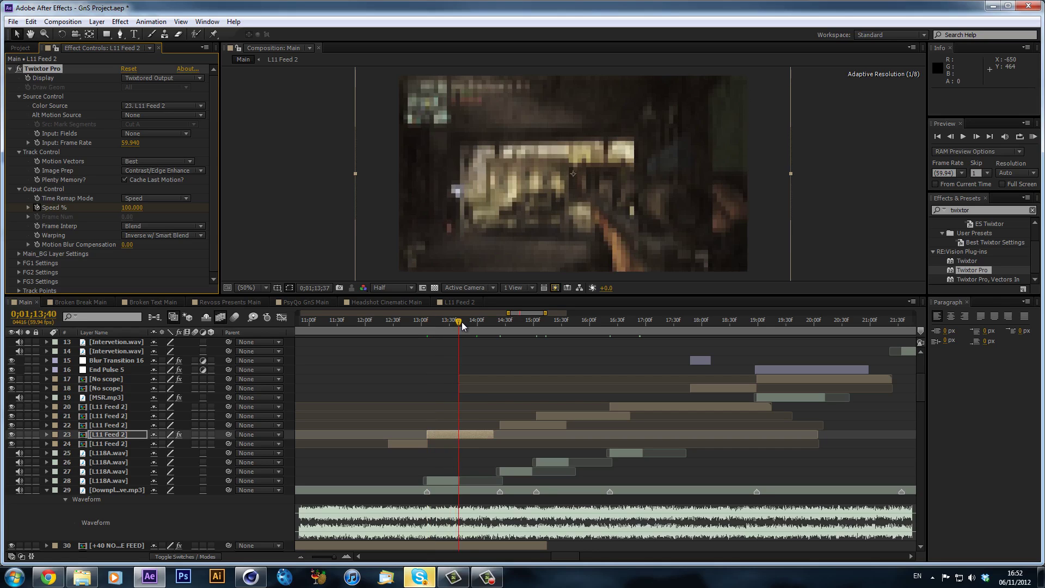
drag(463, 322, 501, 329)
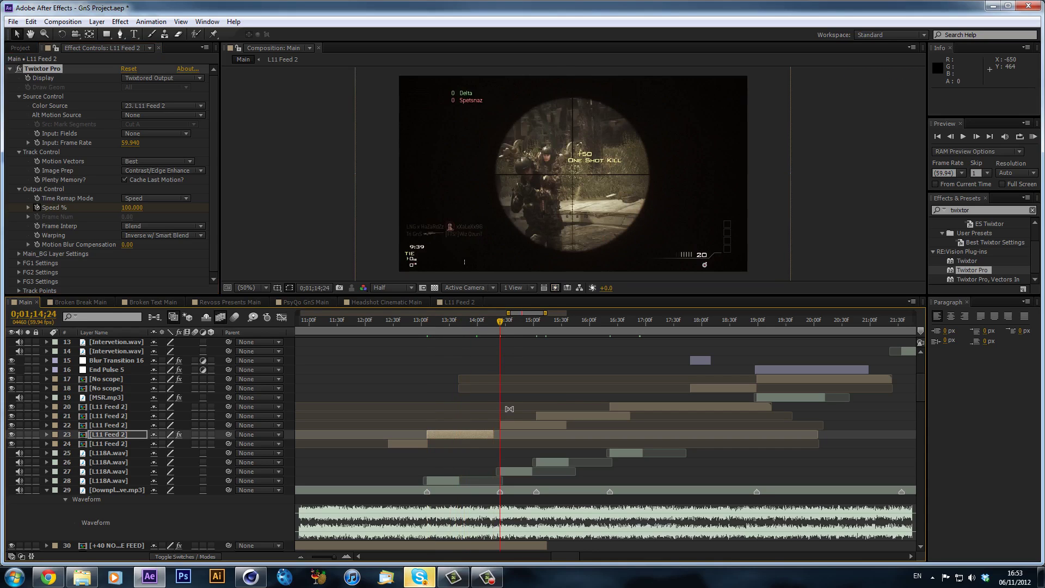
key(Page_Up)
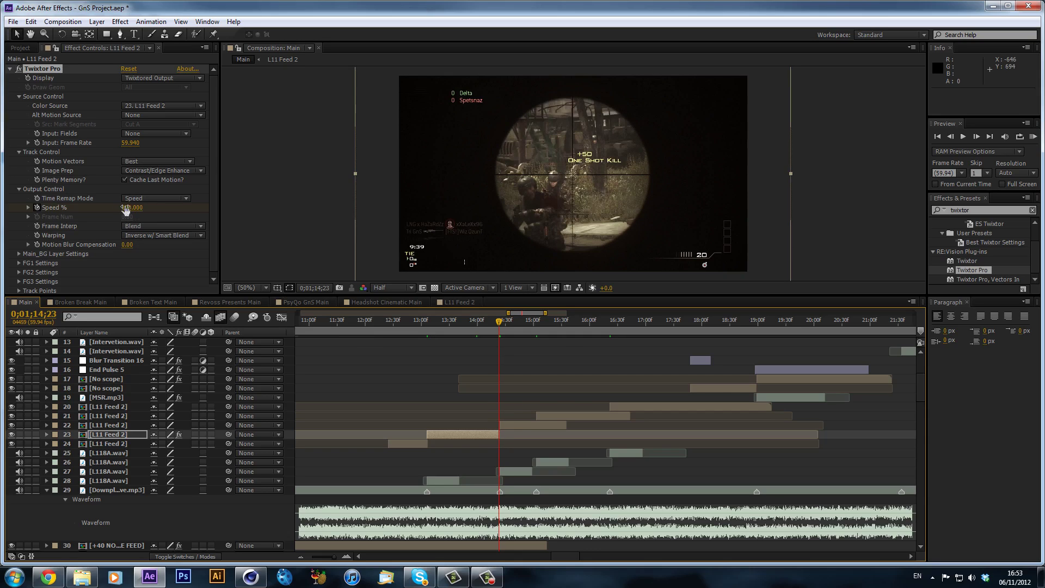
Step: Try a Twixtor speed of 90% at 0;01;14;23 and compare the frames on either side of the cut to the third segment
drag(124, 208, 125, 208)
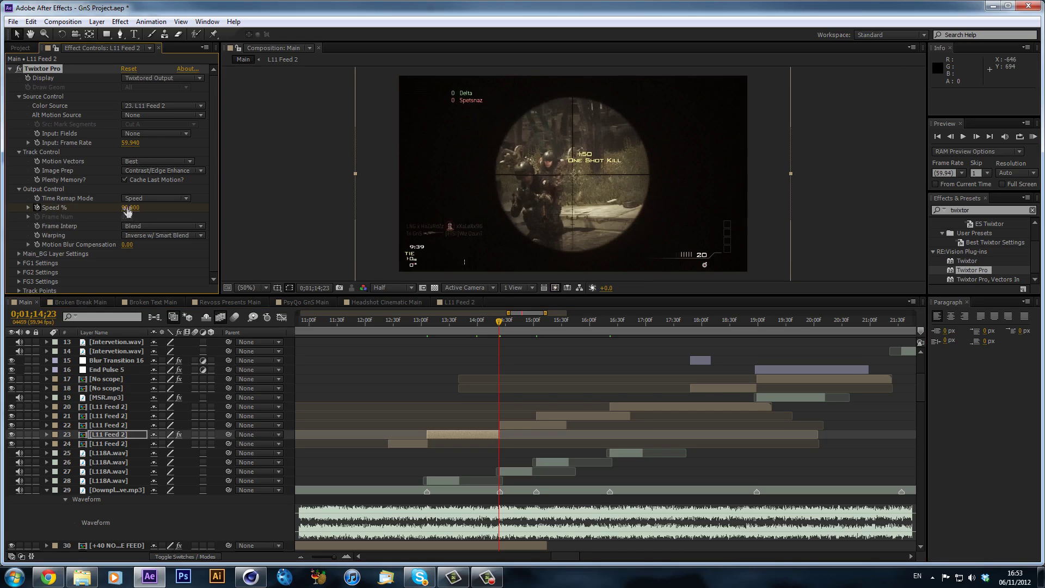
key(Page_Down)
key(Page_Up)
key(Page_Down)
key(Page_Up)
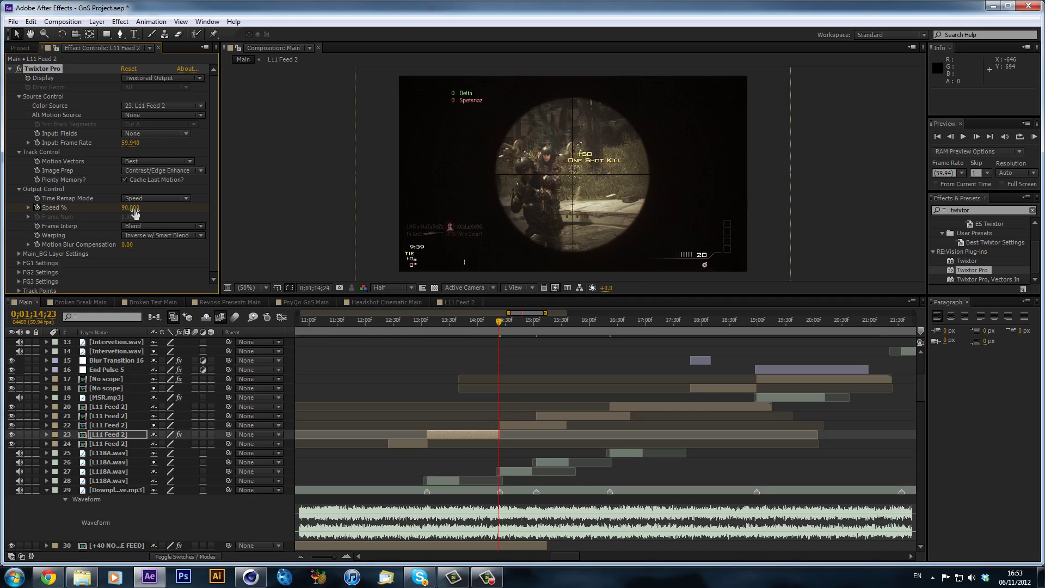
key(Page_Down)
key(Page_Down)
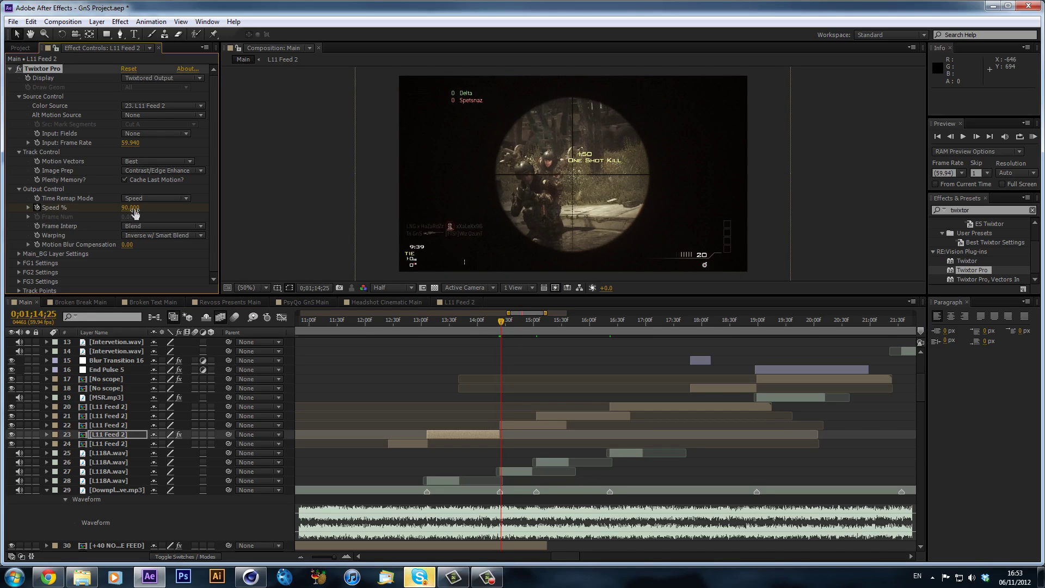
key(Page_Up)
key(Page_Down)
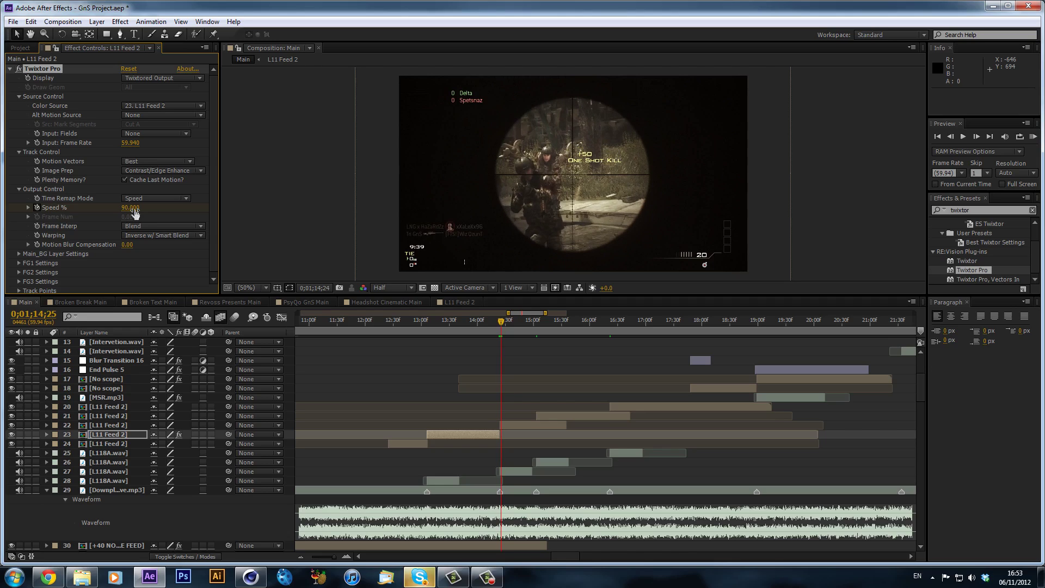
key(Page_Up)
key(Page_Up)
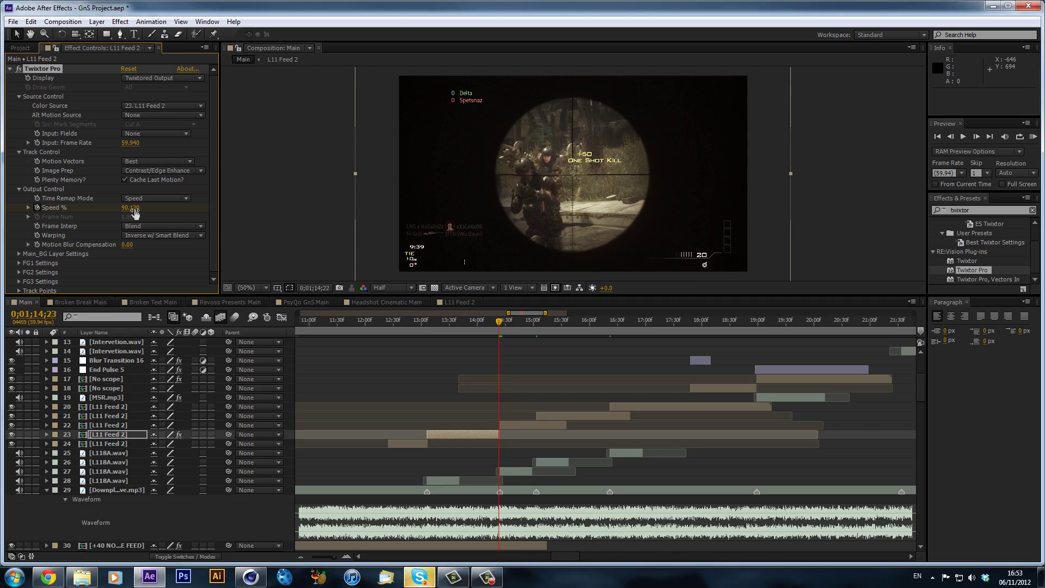
key(Page_Up)
key(Page_Down)
key(Page_Up)
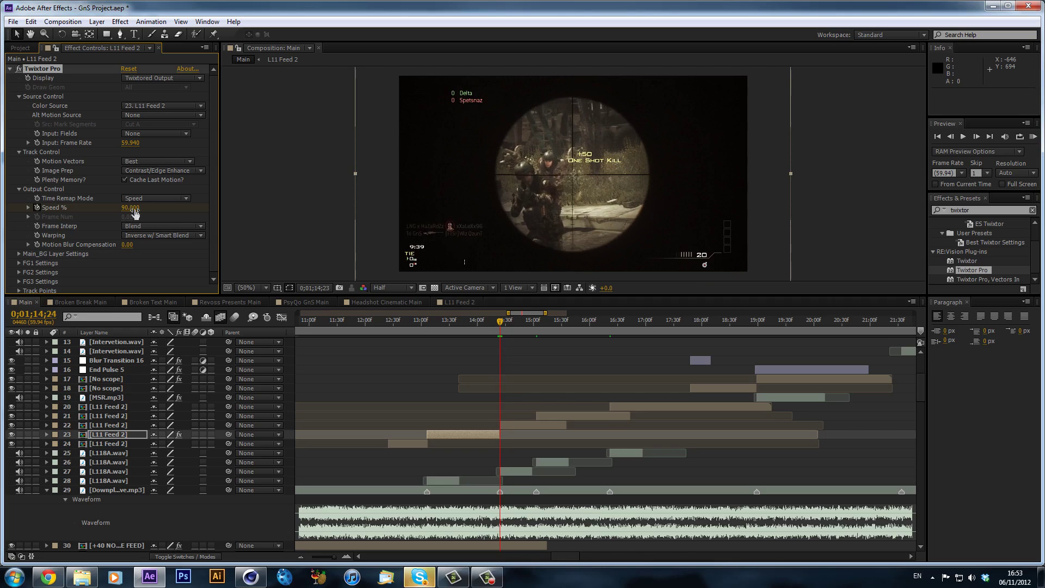
key(Page_Down)
Step: Try a Twixtor speed of 80% at 0;01;14;23, settle on 85%, and check the following frame across the cut
click(130, 208)
text(80)
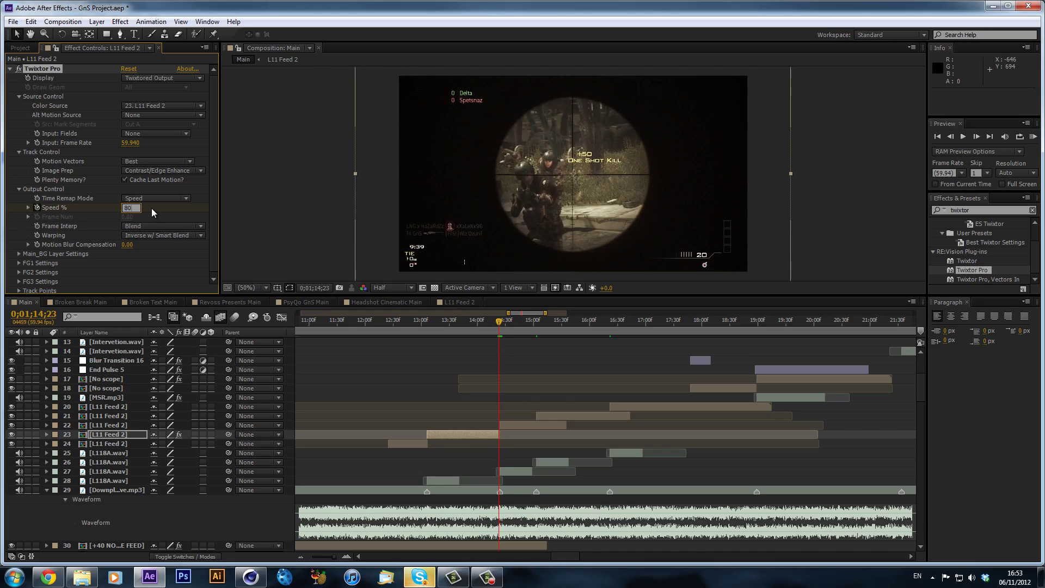
key(Return)
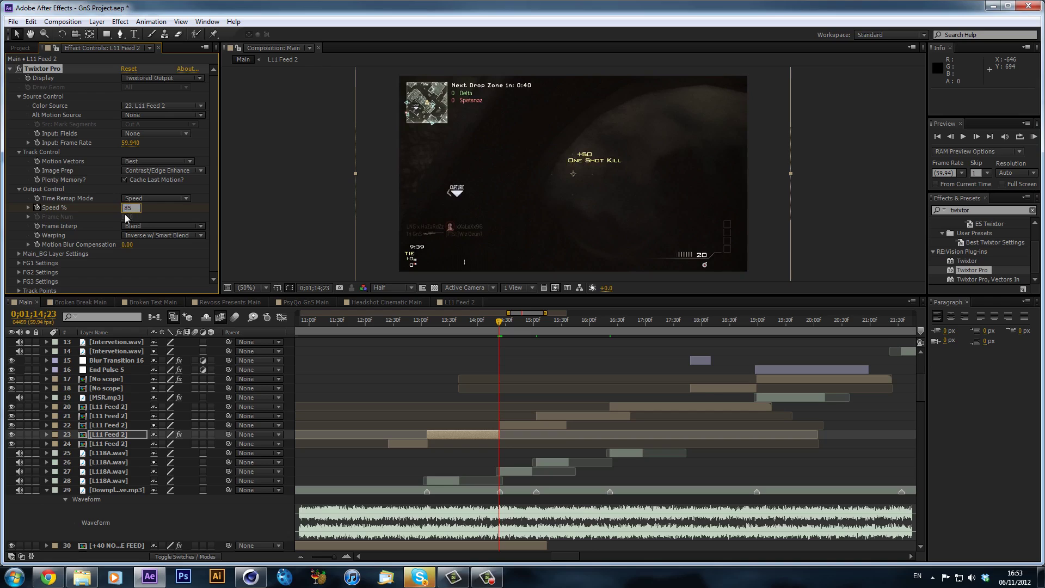
text(85)
key(Return)
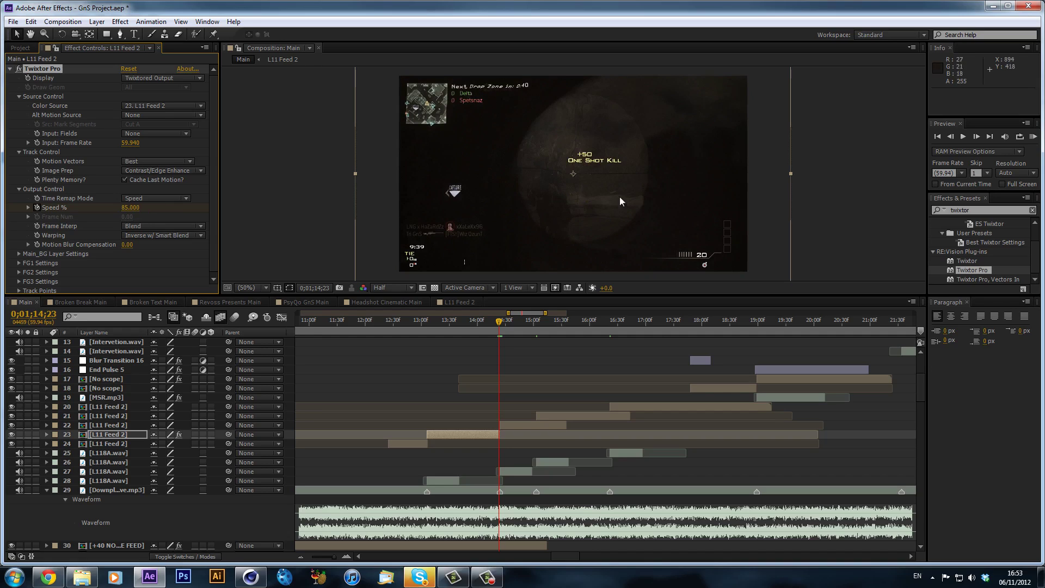
click(580, 289)
key(Page_Down)
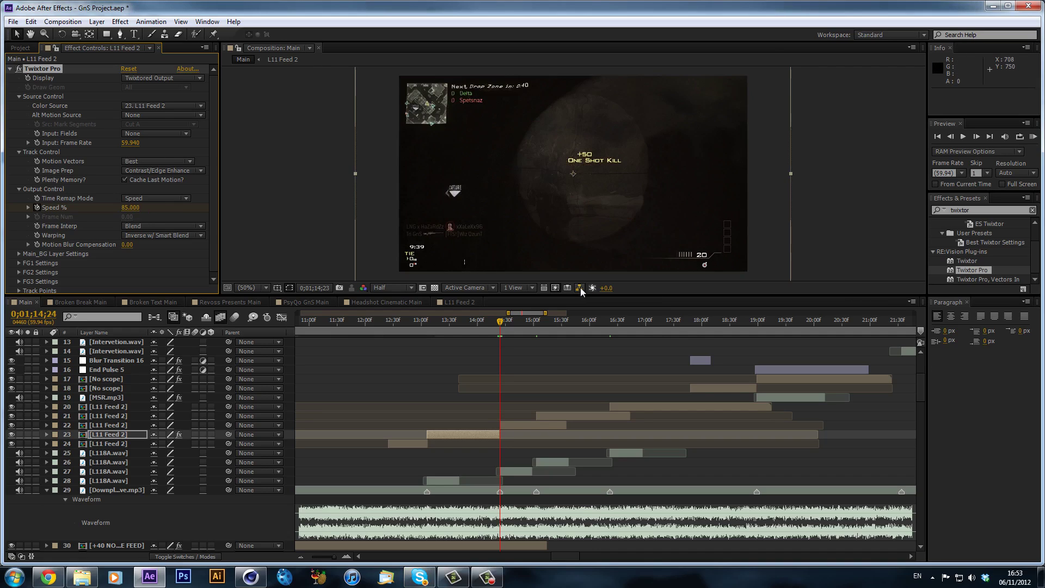
Step: Compare the frames on either side of the cut between the second and third L11 Feed 2 segments around 0;01;14;24
key(Page_Up)
key(Page_Down)
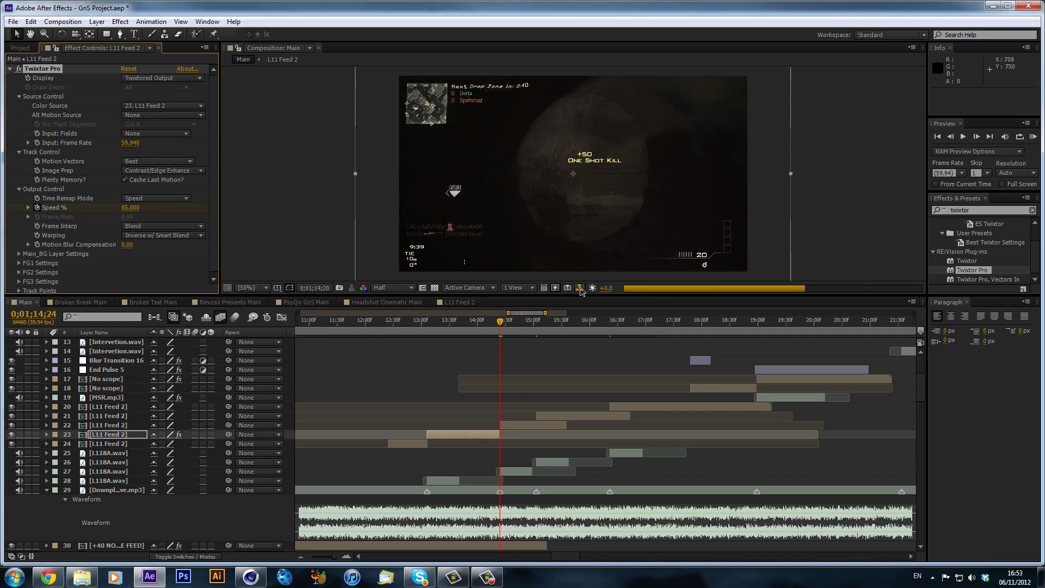
key(Page_Up)
key(Page_Up)
key(Page_Up)
key(Page_Up)
Step: Apply Twixtor Pro to the third segment (layer 22) at 0;01;14;24, removing the effect misplaced on layer 21
click(501, 325)
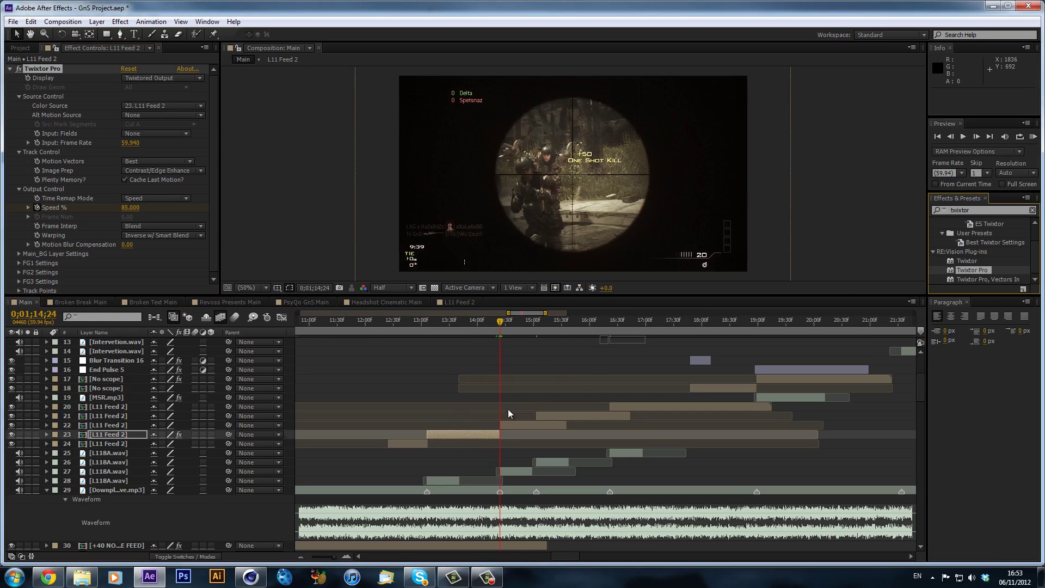
click(525, 418)
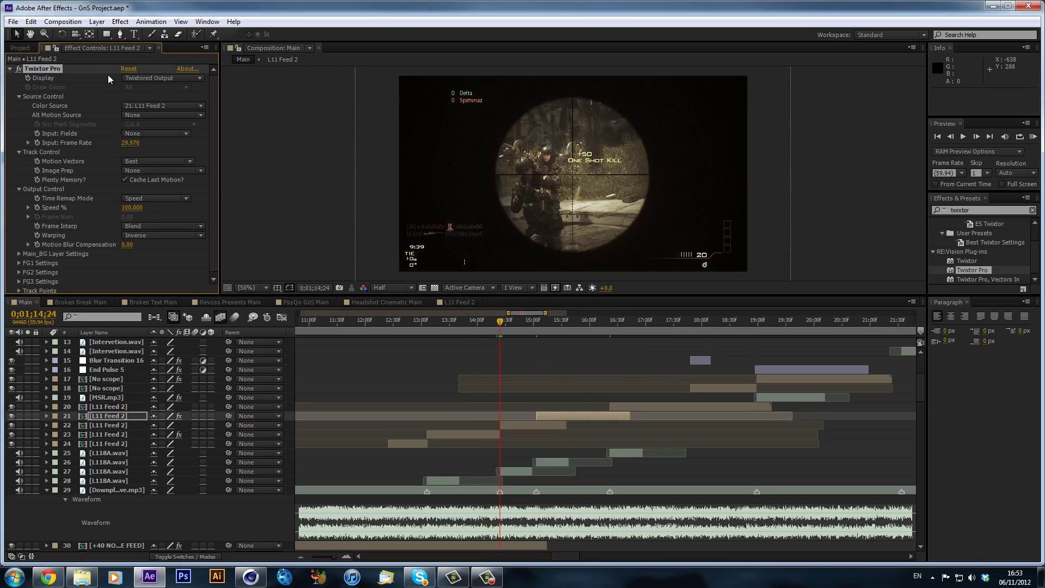
key(Delete)
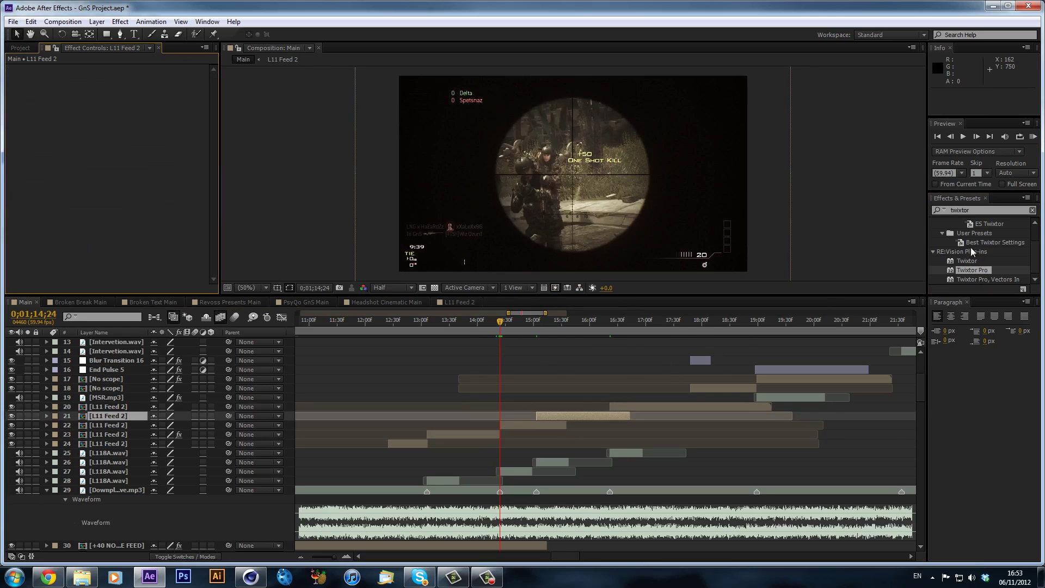
drag(976, 272, 518, 427)
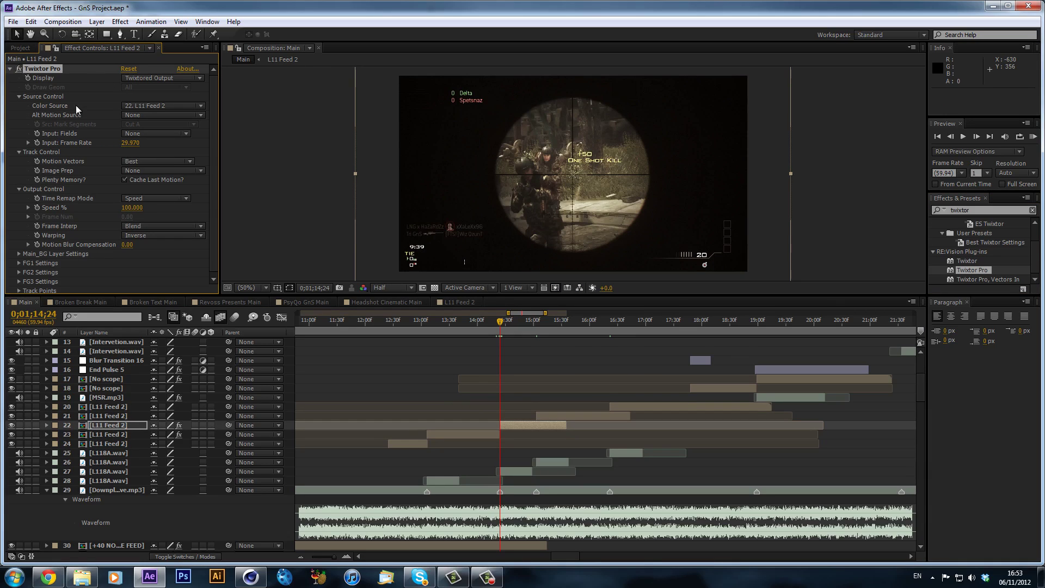
Step: Load the 59.940 fps, Contrast/Edge Enhance, Inverse w/ Smart Blend Twixtor settings, set Color Source to 22. L11 Feed 2, and keyframe Speed % at 0;01;14;24
click(165, 22)
key(Escape)
key(ctrl+b)
click(150, 107)
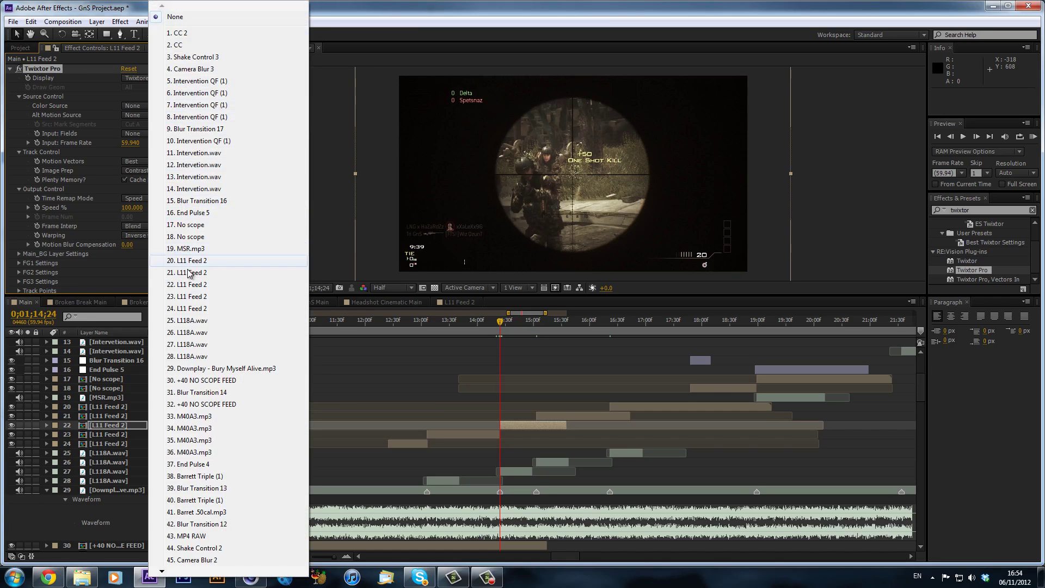
click(190, 284)
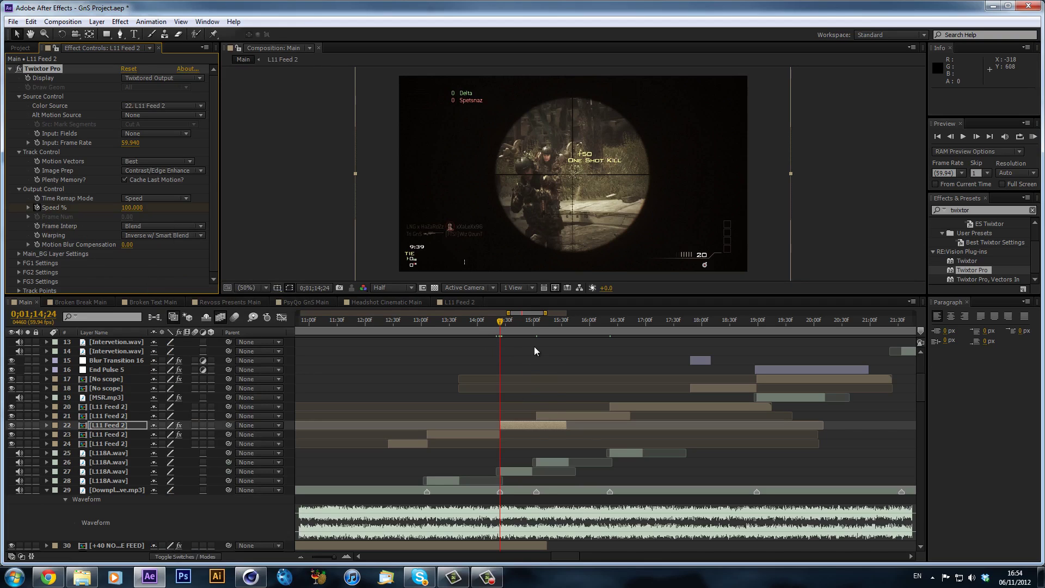
Step: Trim the third segment's end to 0;01;15;02, one frame before the fourth segment starts
drag(525, 322, 538, 327)
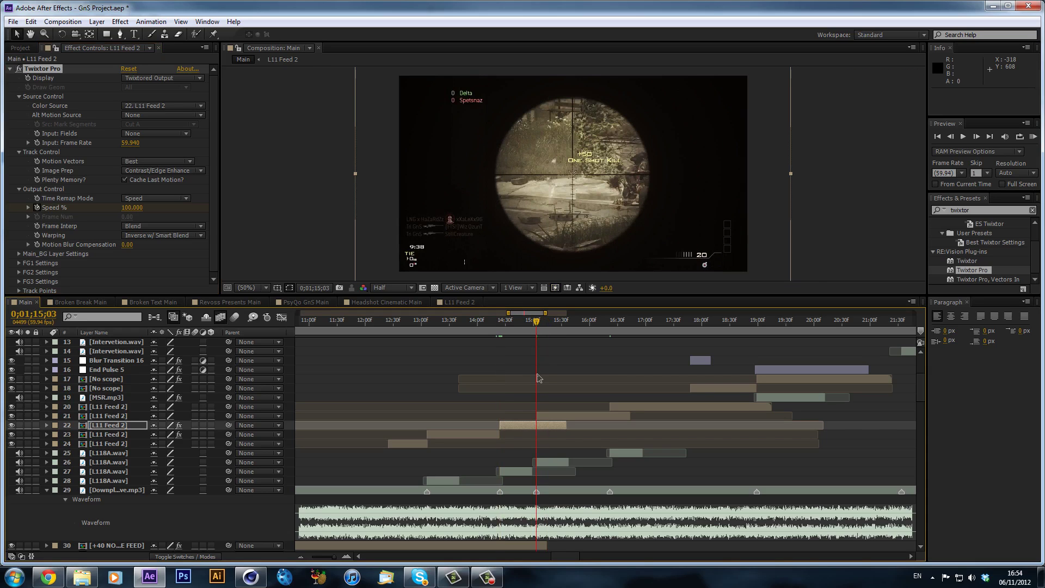
key(Page_Up)
key(alt+bracketright)
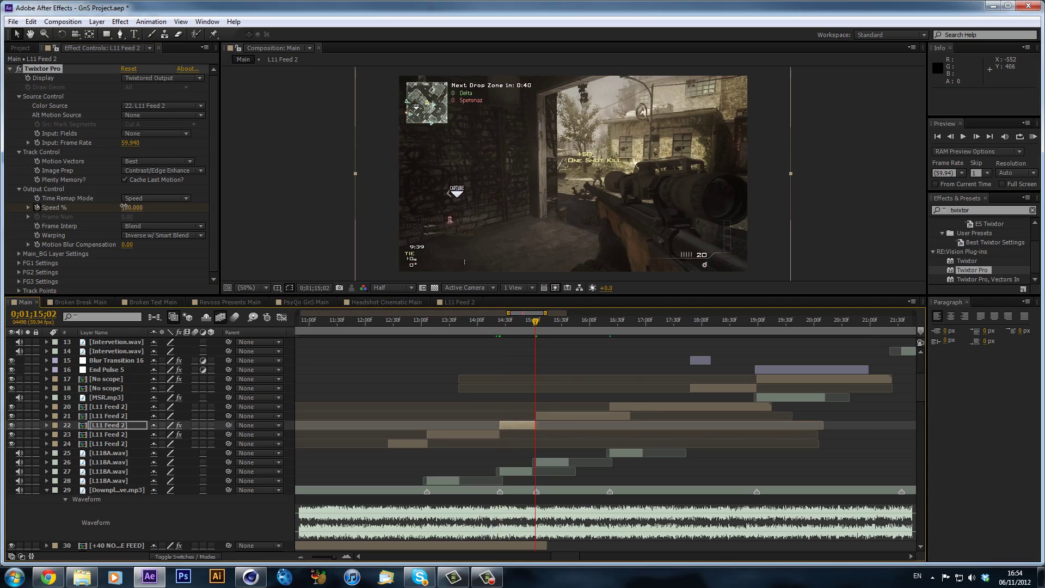
Step: Try Twixtor speeds of 310% and 290% at 0;01;15;02 and compare the frames across the cut to the fourth segment
drag(129, 212, 147, 217)
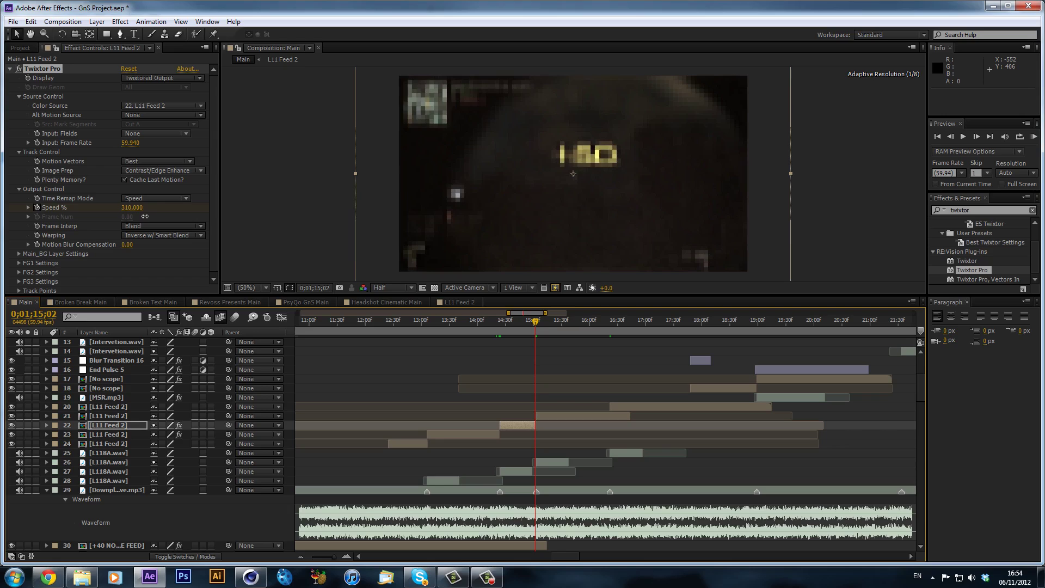
drag(145, 216, 141, 216)
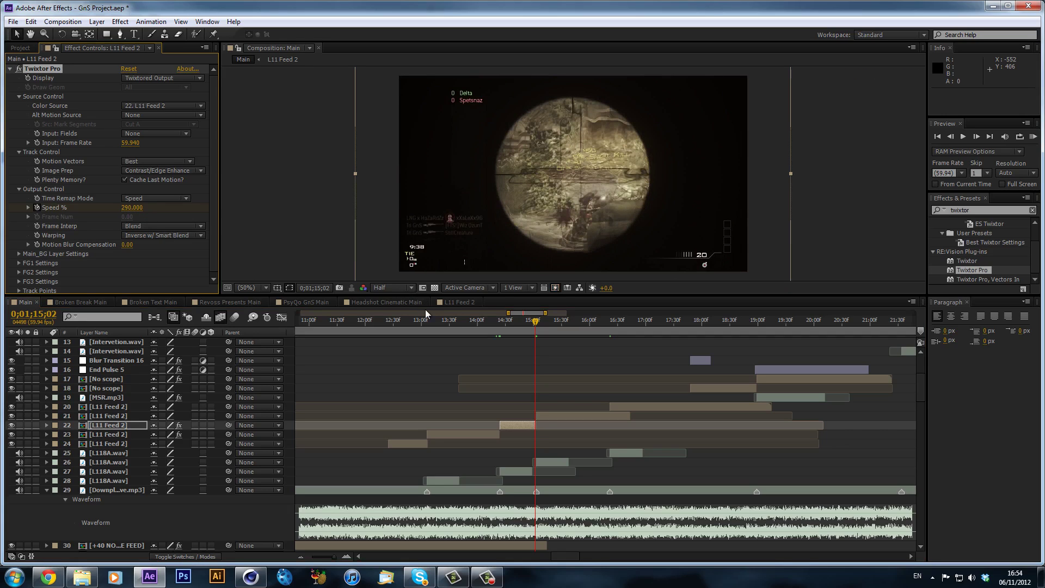
key(Page_Down)
key(Page_Down)
key(Page_Up)
key(Page_Up)
key(Page_Down)
key(Page_Up)
key(Page_Down)
key(Page_Up)
Step: Try a Twixtor speed of 270% at 0;01;15;02 and check the following frame across the cut
click(131, 208)
text(270)
key(Return)
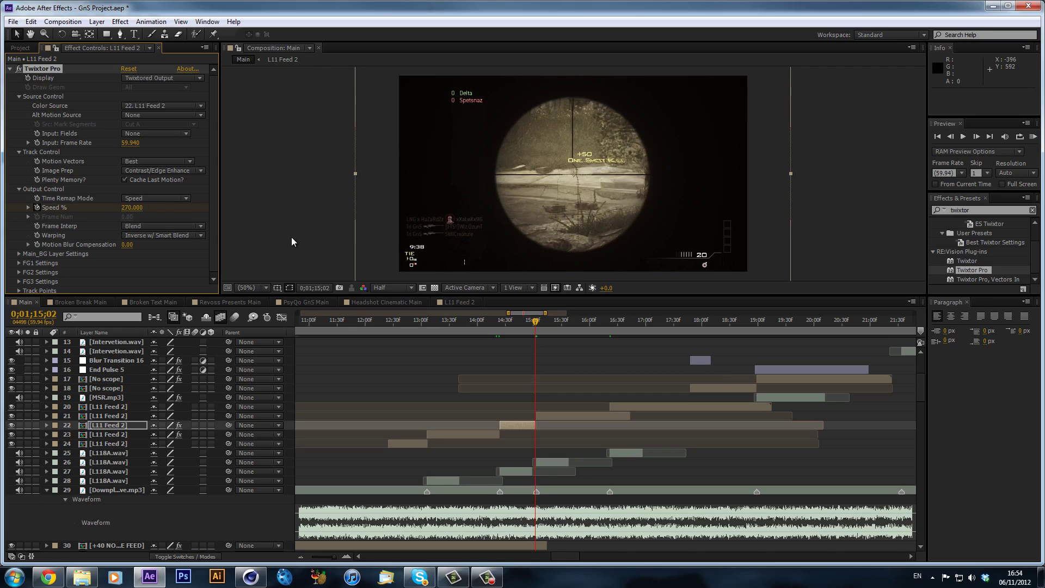
key(Page_Down)
key(Page_Up)
Step: Try Twixtor speeds of 280% and 275% at 0;01;15;02 and settle on 270% for the third segment
text(280)
key(Return)
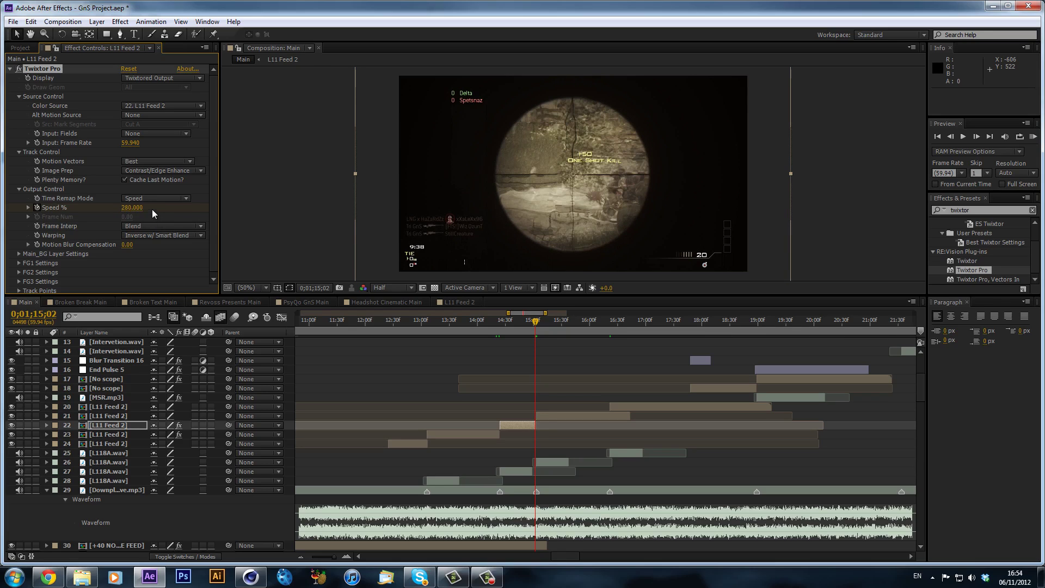
click(131, 207)
text(275)
key(Return)
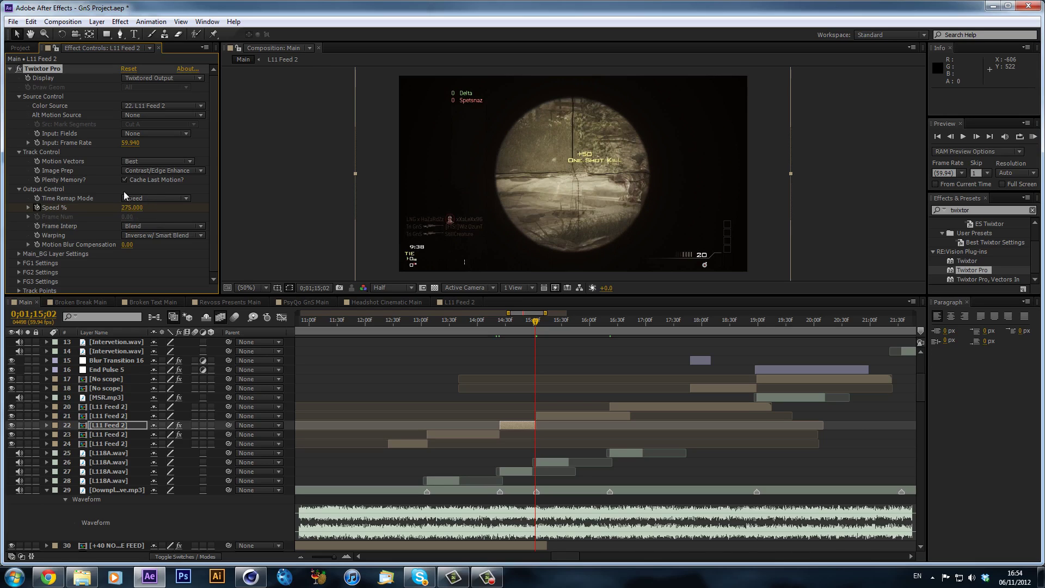
click(131, 207)
key(Return)
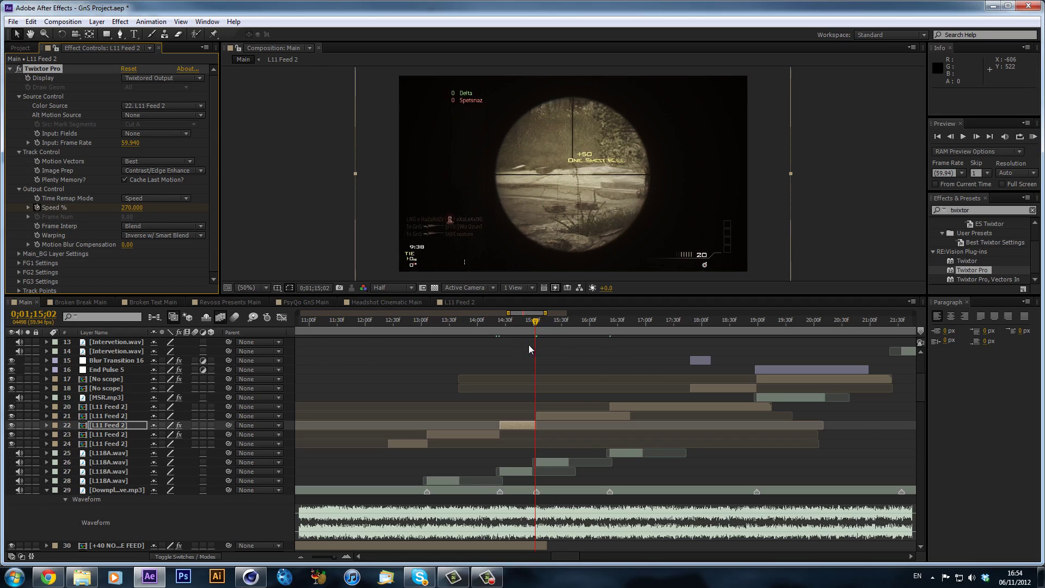
Step: Apply Twixtor Pro to the fourth segment (layer 21) at 0;01;15;03 with the same 59.940 fps settings and a 100% Speed % keyframe
drag(537, 327, 536, 326)
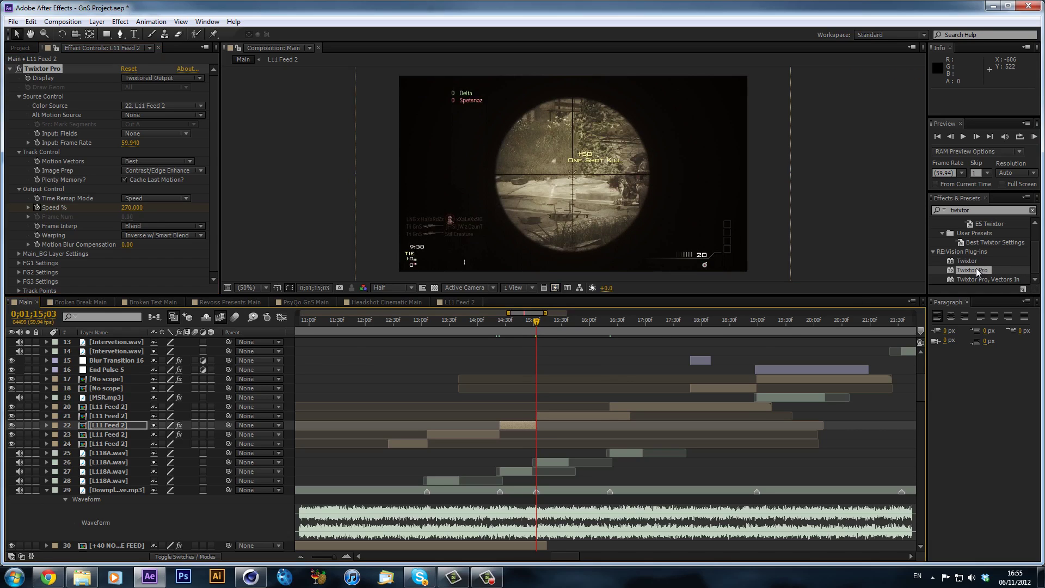
drag(977, 271, 595, 417)
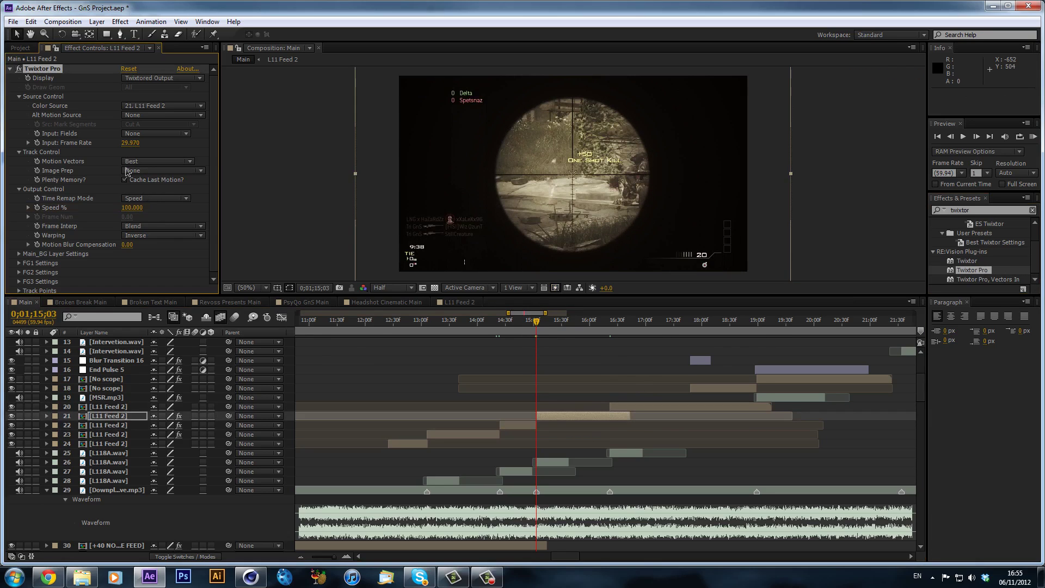
key(ctrl+v)
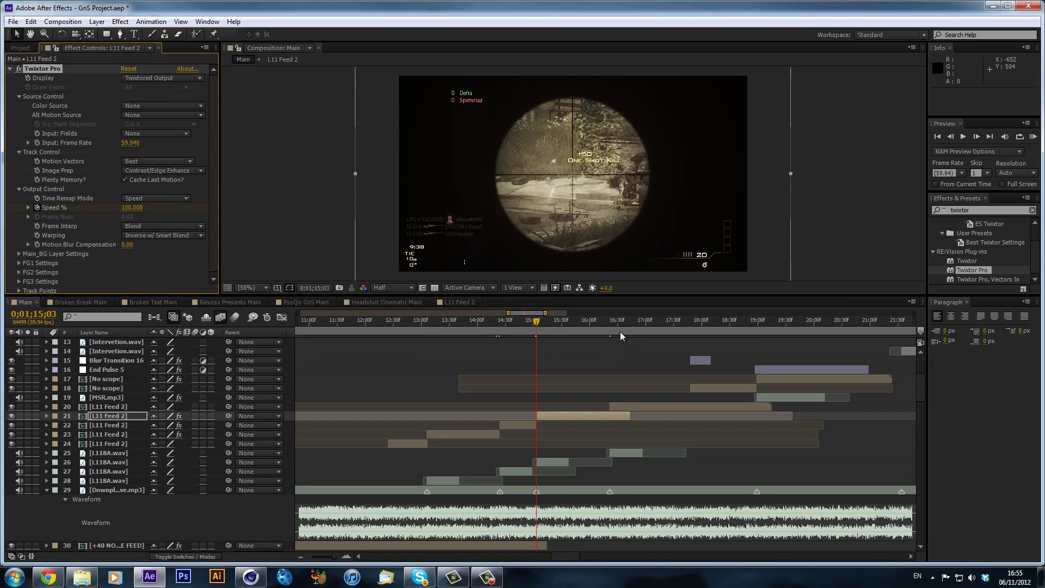
Step: Trim the fourth segment's end to 0;01;16;21 and set its Twixtor Color Source to 21. L11 Feed 2
click(609, 320)
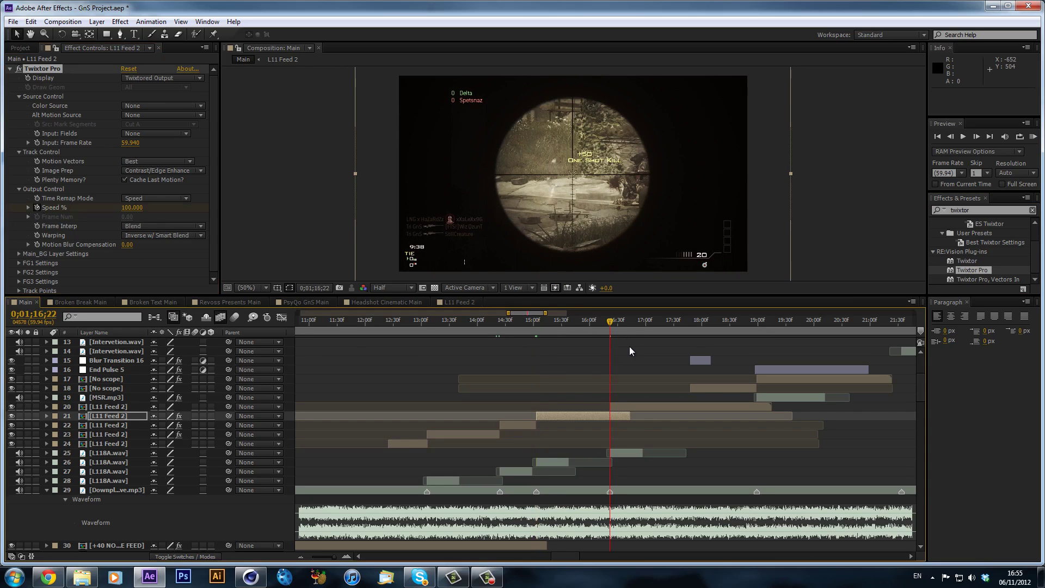
key(Page_Up)
key(alt+])
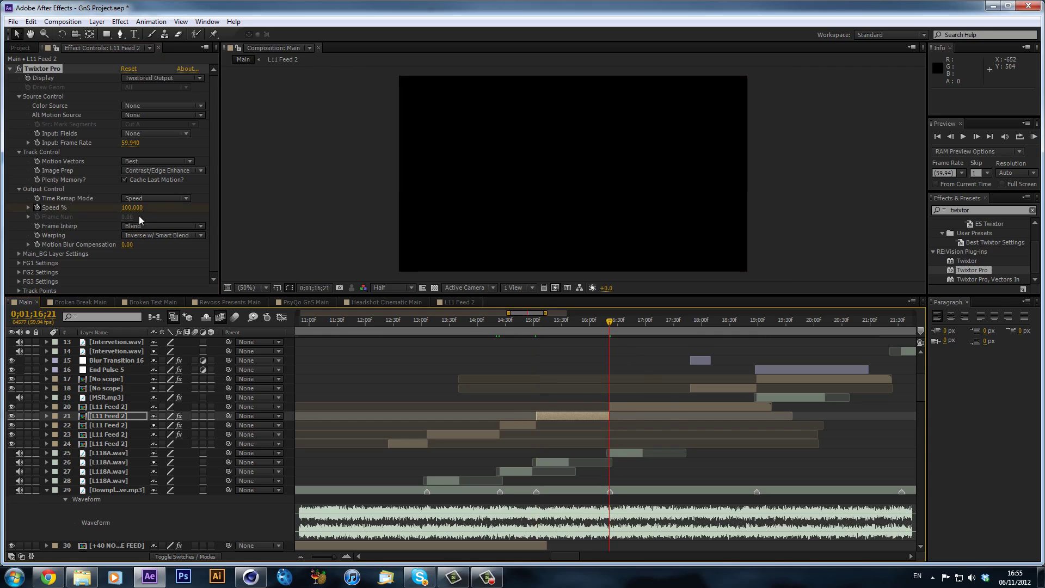
click(161, 107)
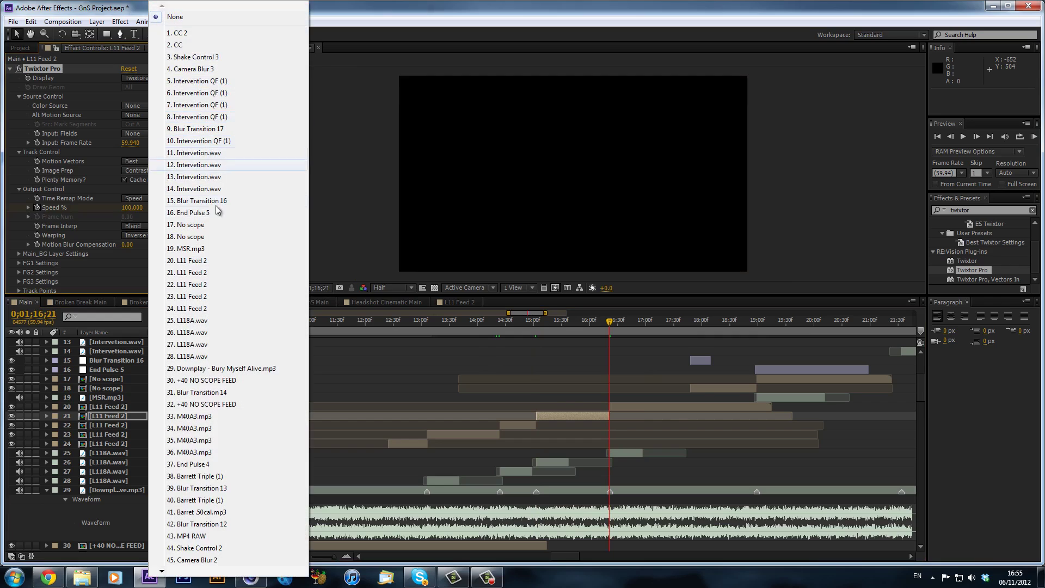
click(202, 274)
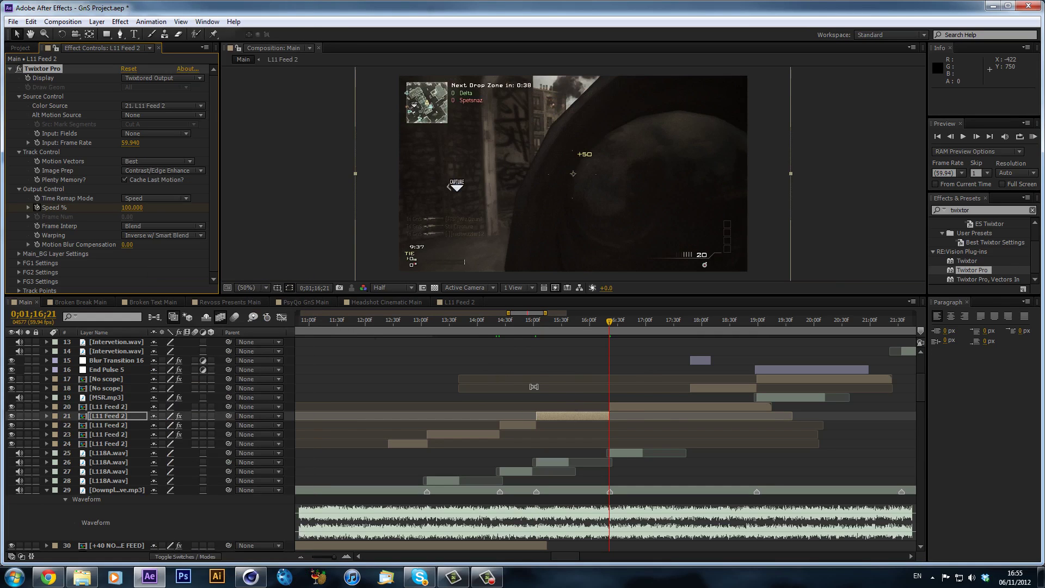
Step: Set the fourth segment's Twixtor speed to 150% at 0;01;16;21; also try 160% and undo it
key(u)
key(u)
drag(131, 211, 138, 210)
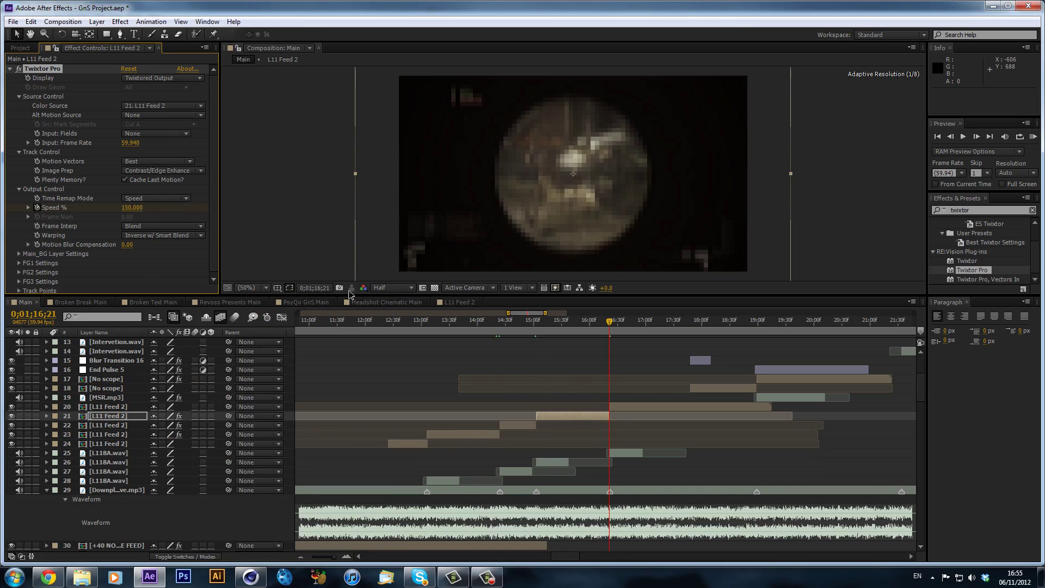
click(131, 208)
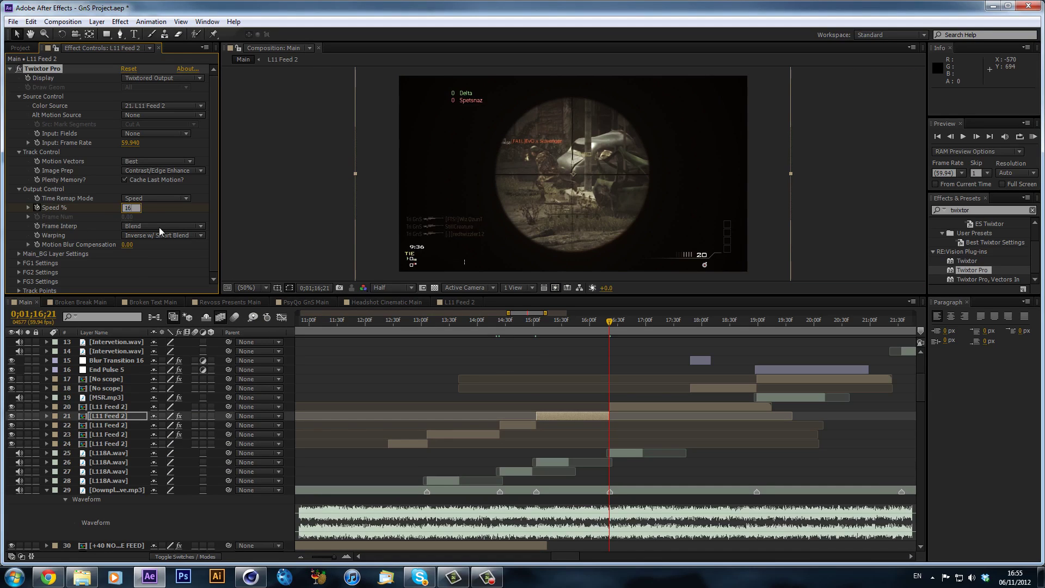
key(Return)
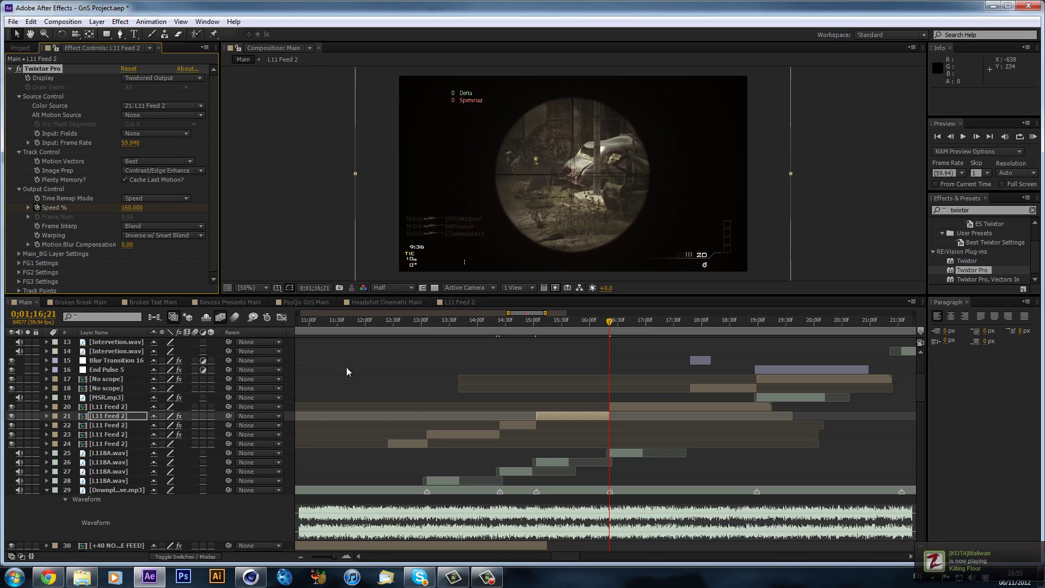
key(ctrl+z)
Step: Apply Twixtor Pro to the last L11 Feed 2 segment (layer 20) with the 59.940 fps, Contrast/Edge Enhance, Inverse w/ Smart Blend settings
drag(610, 325, 624, 322)
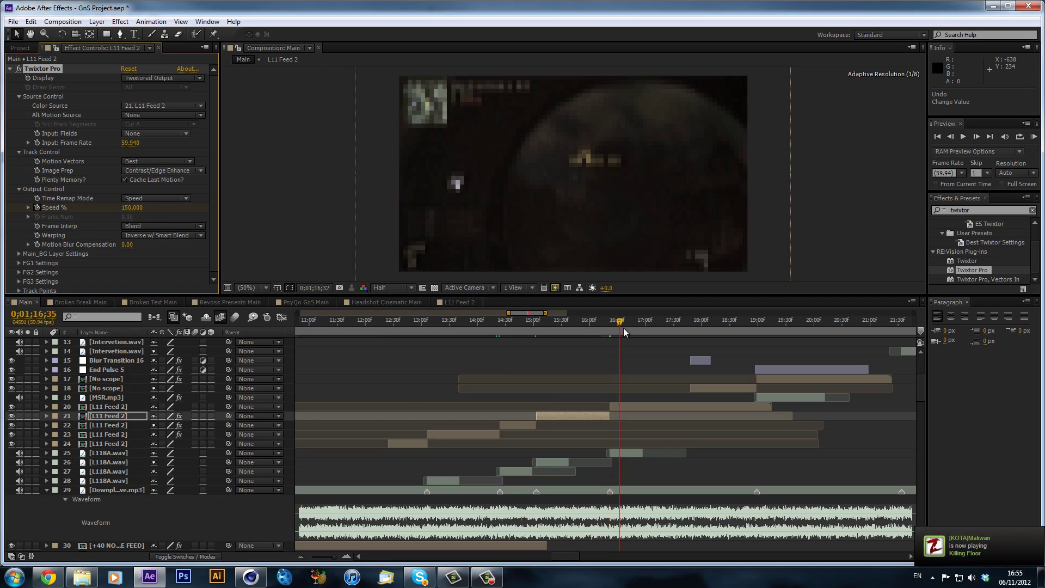
click(630, 409)
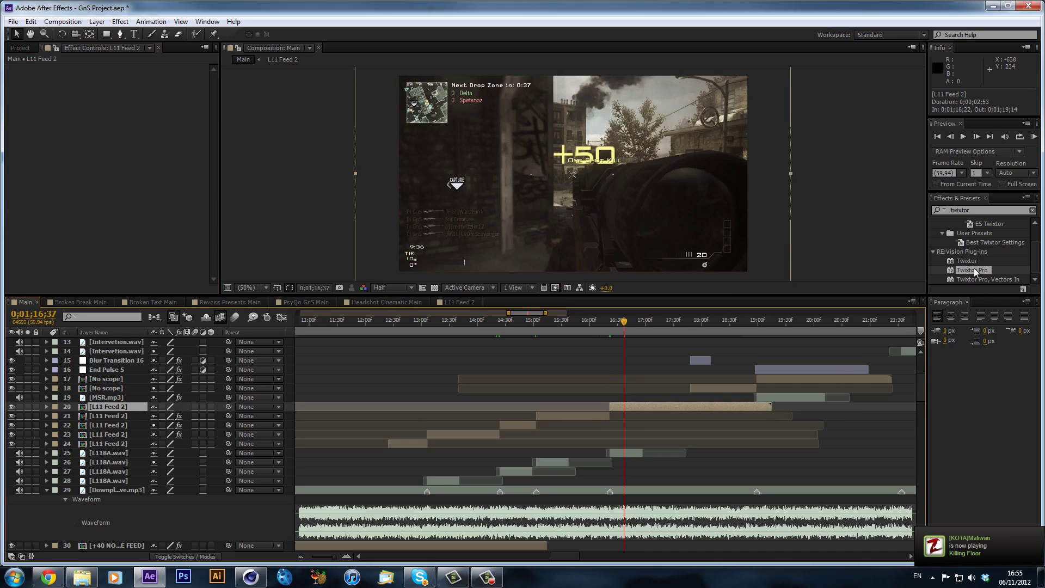
drag(975, 268, 649, 407)
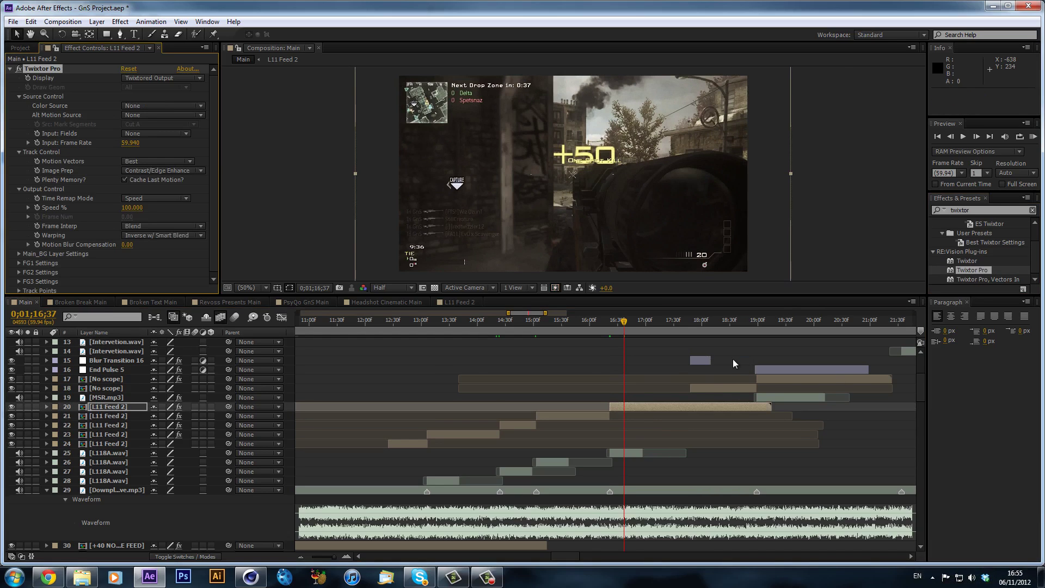
Step: Set the last segment's Color Source to 20. L11 Feed 2 and add a 100% Speed % keyframe at 0;01;16;41
key(Page_Down)
key(Page_Down)
key(Page_Down)
key(Page_Down)
click(154, 108)
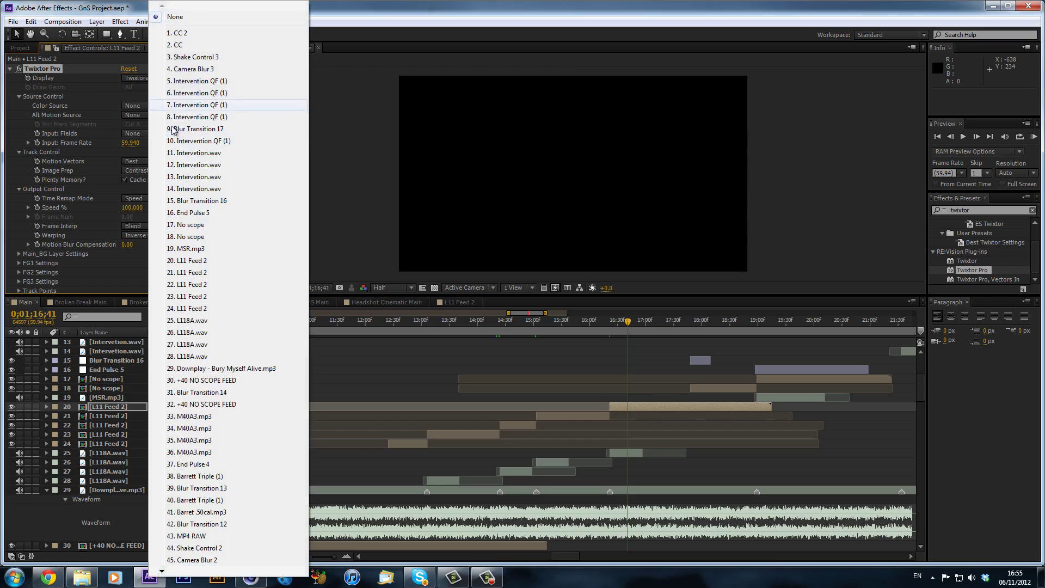
click(190, 261)
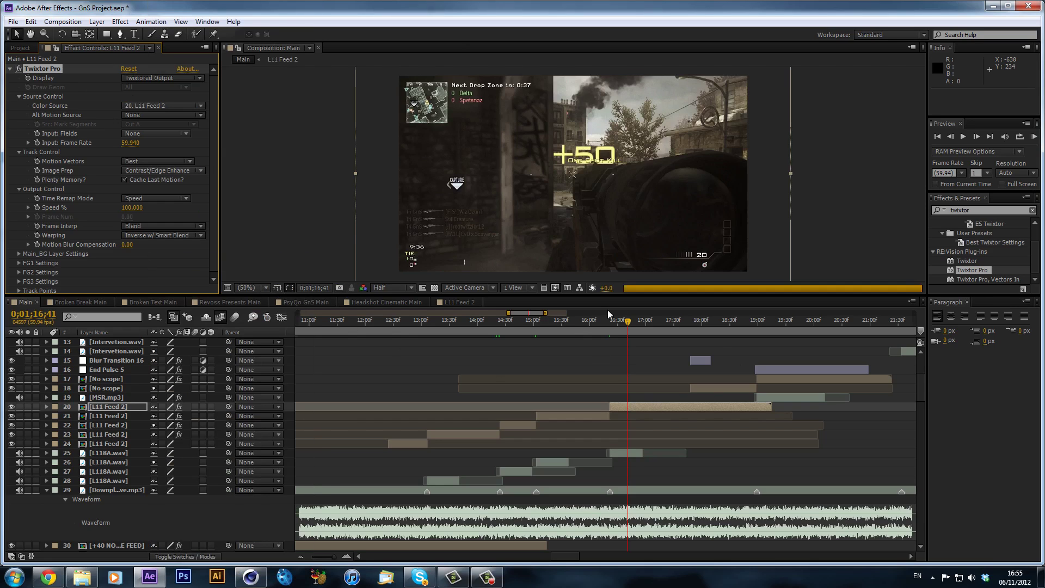
click(37, 207)
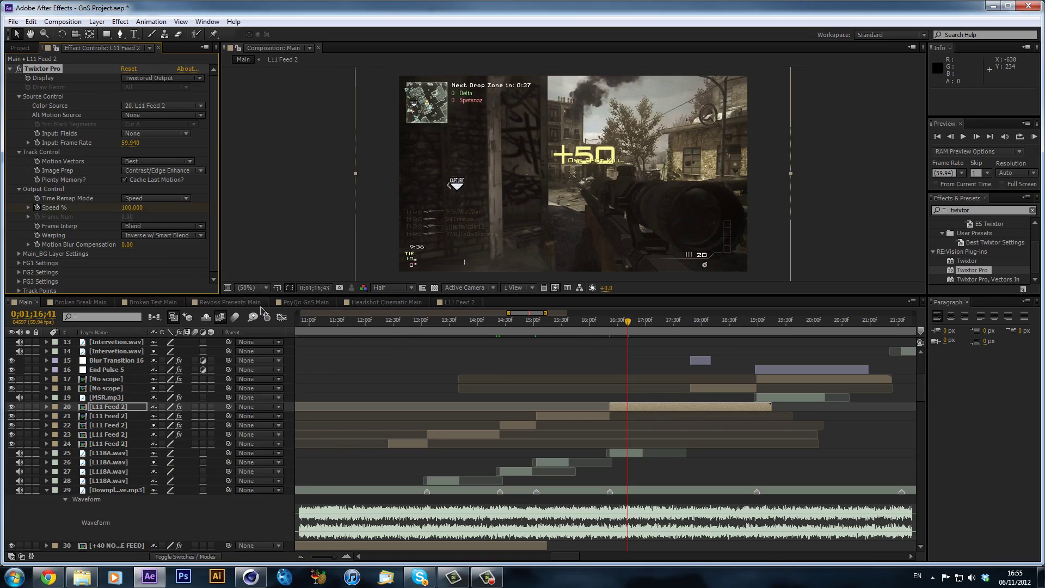
Step: Set the last segment's Twixtor speed to 2% at 0;01;16;44 and check the slow motion up to 0;01;17;18
key(Page_Down)
key(Page_Down)
key(Page_Down)
click(131, 208)
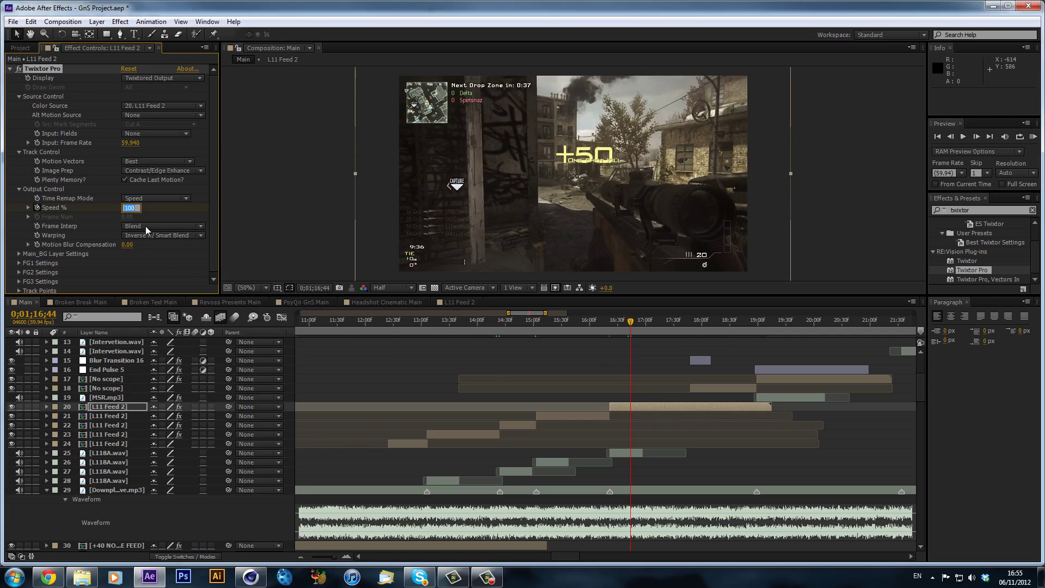
text(2)
key(Return)
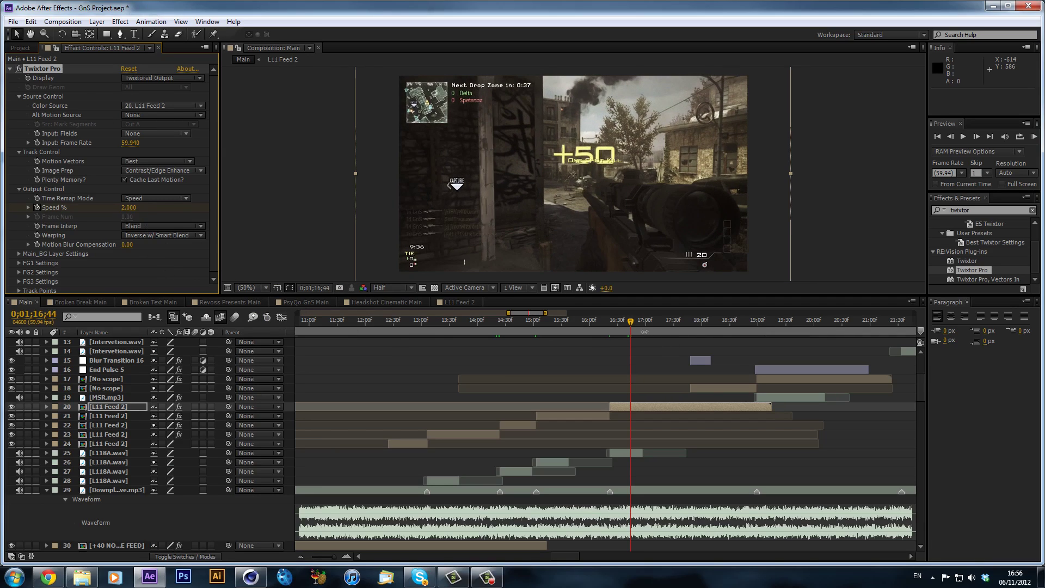
drag(628, 322, 662, 322)
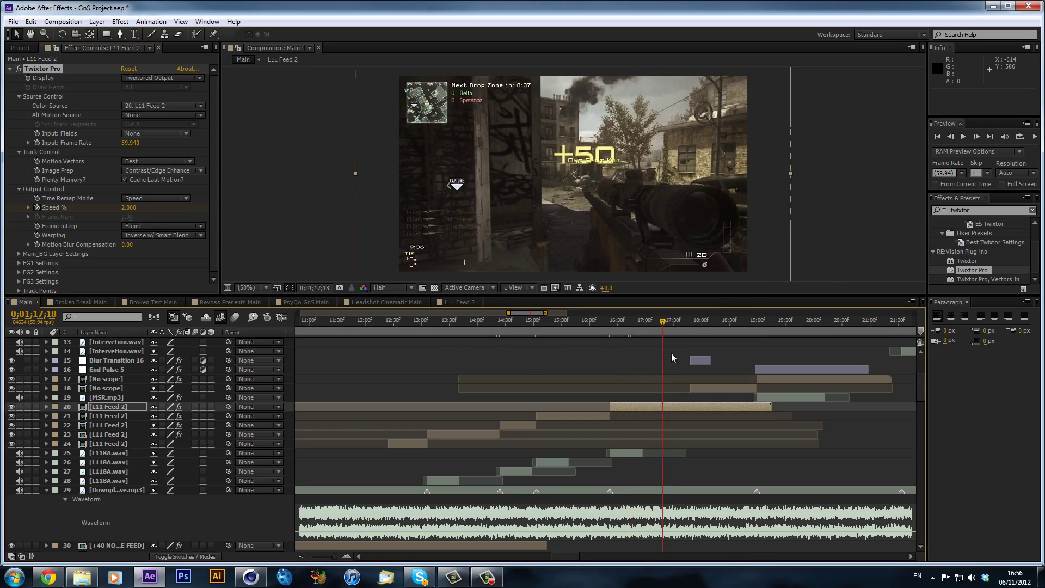
Step: Apply Twixtor Pro to the first L11 Feed 2 segment (layer 24) and keyframe Speed % at 100% at 0;01;12;47 and 20% at 0;01;12;48
drag(401, 324, 408, 327)
click(420, 489)
click(404, 442)
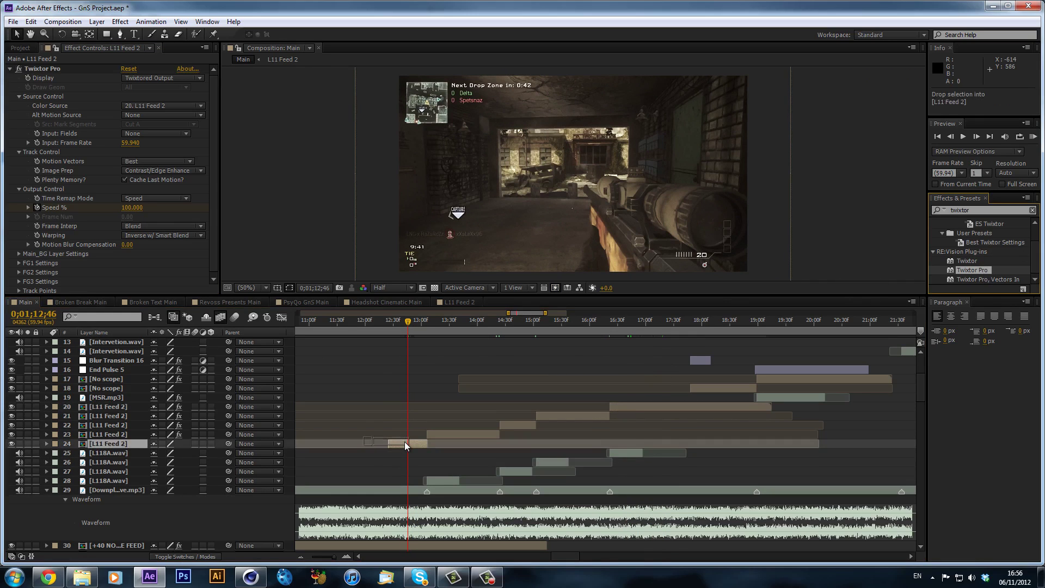
key(Page_Down)
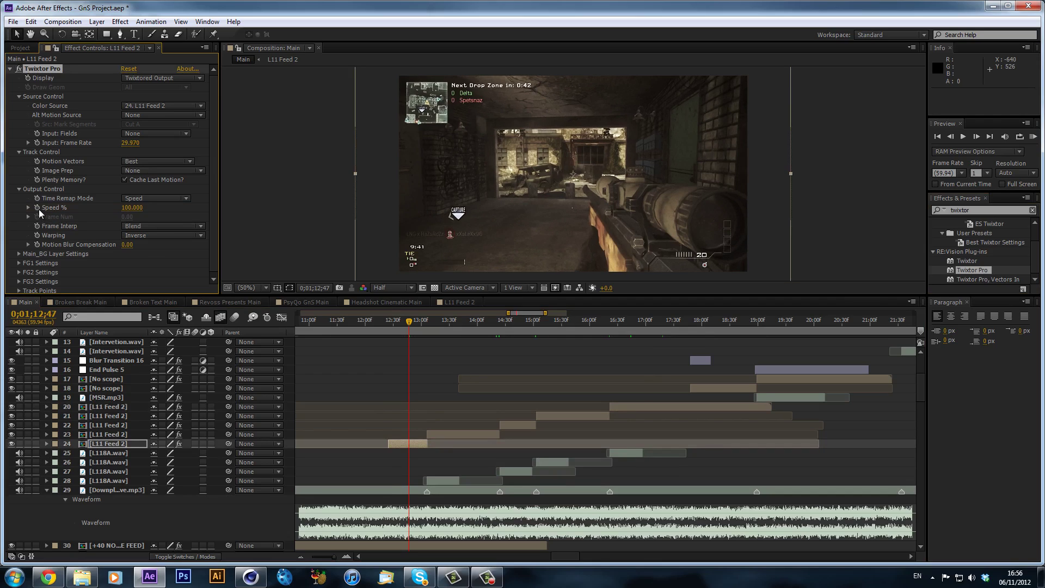
key(Page_Down)
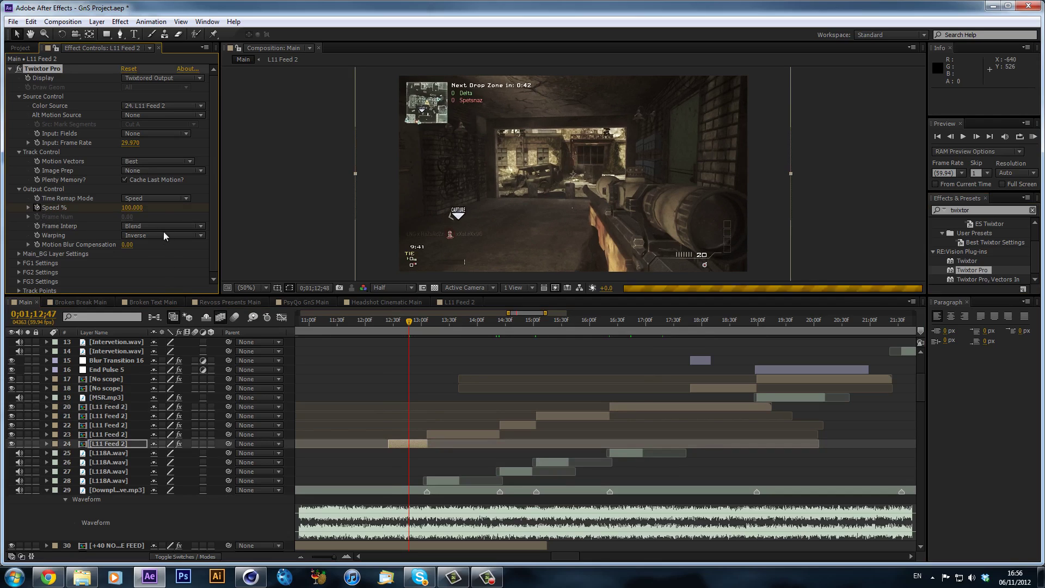
click(130, 208)
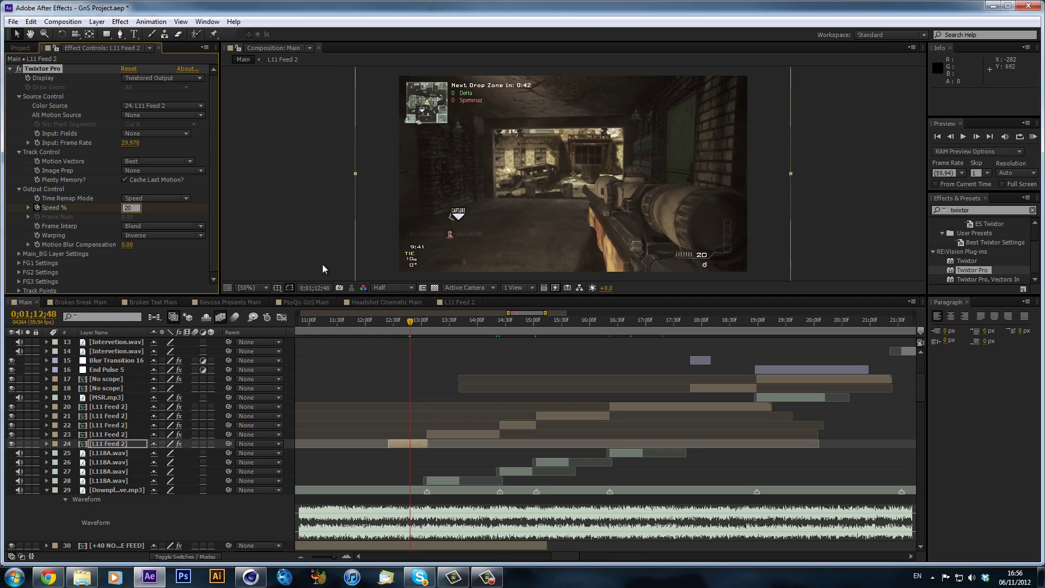
key(Return)
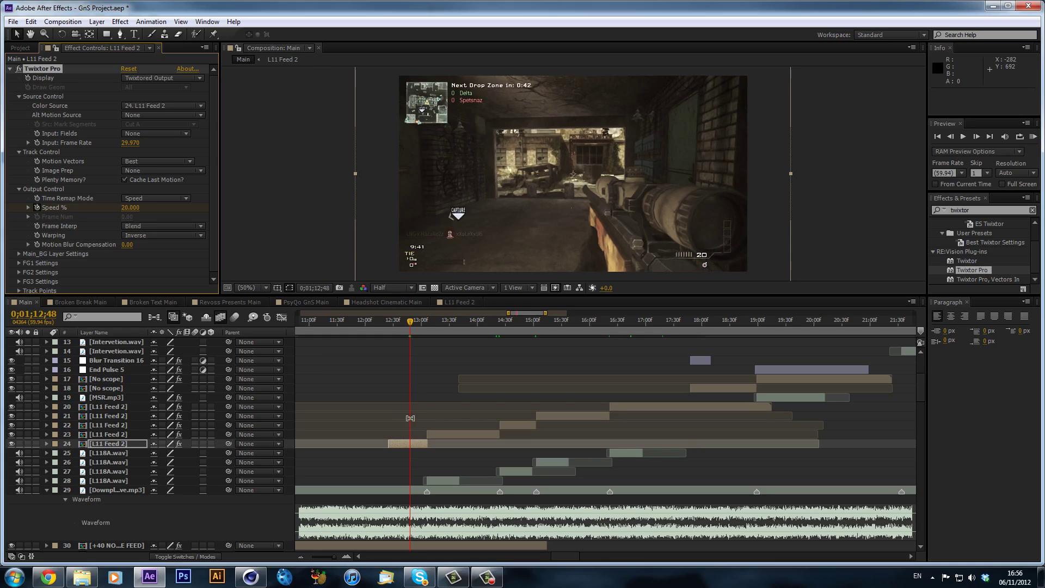
Step: Trim the first segment's start at 0;01;12;48, slide it to begin at 0;01;12;31, and extend its end to 0;01;13;05
key(alt+[)
drag(424, 448, 408, 451)
scroll(409, 450, down, 3)
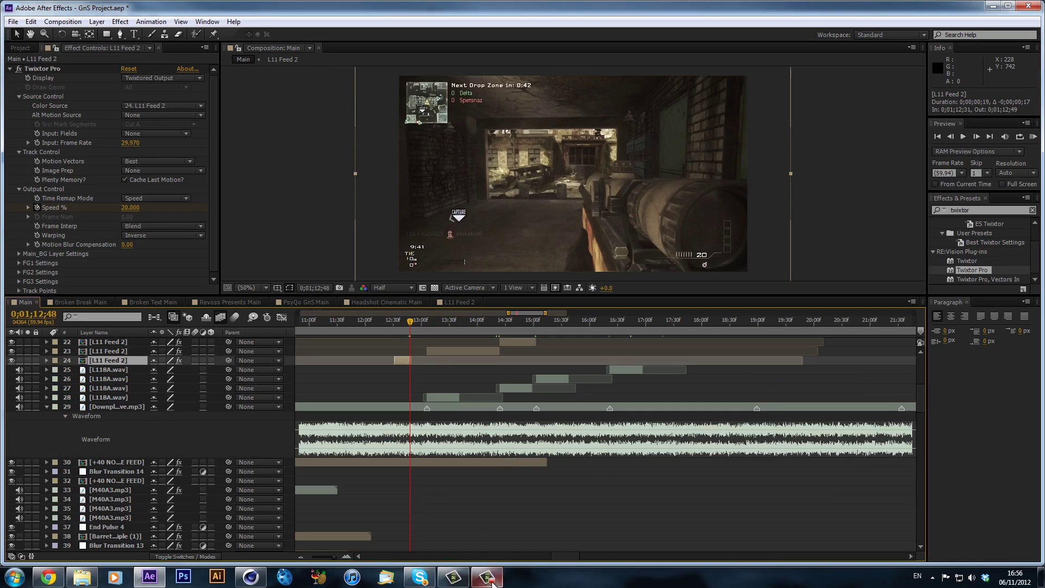
click(487, 577)
click(993, 525)
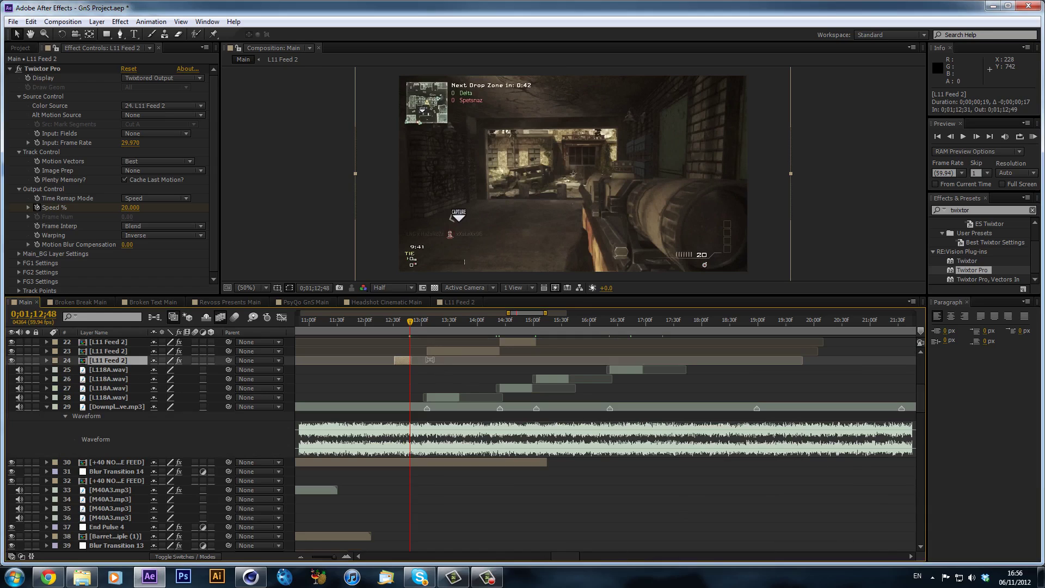
click(401, 322)
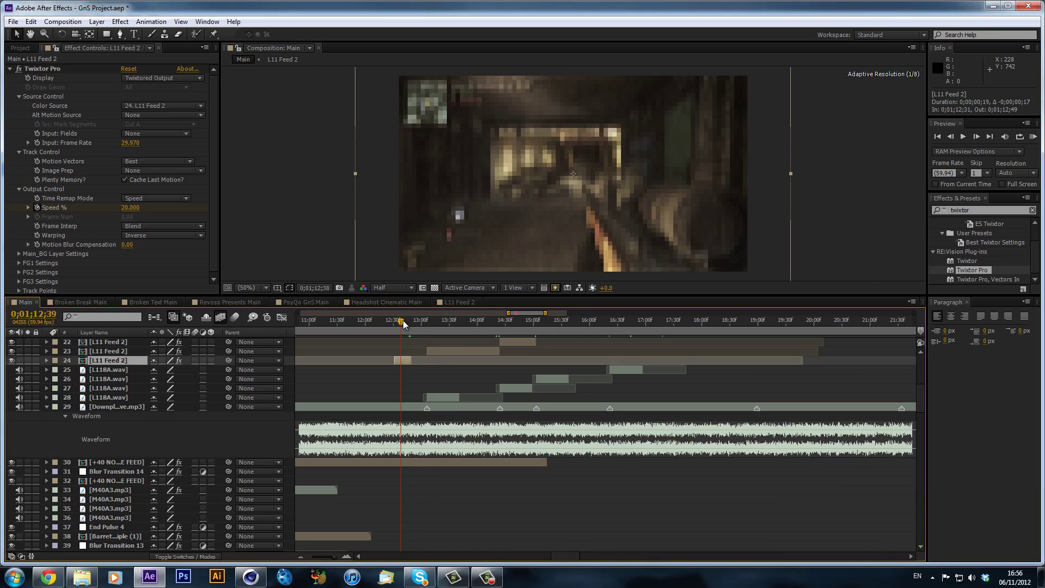
drag(403, 323, 404, 323)
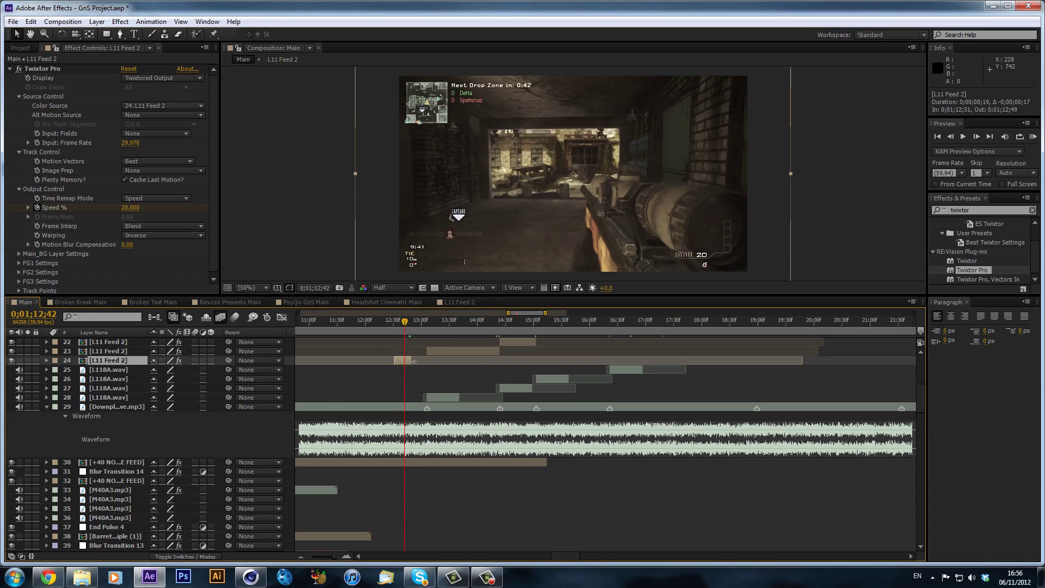
drag(414, 361, 426, 361)
Step: Duplicate Blur Transition 14, place the copy directly above the first L11 Feed 2 segment, and make it end at 0;01;12;42
scroll(121, 463, down, 3)
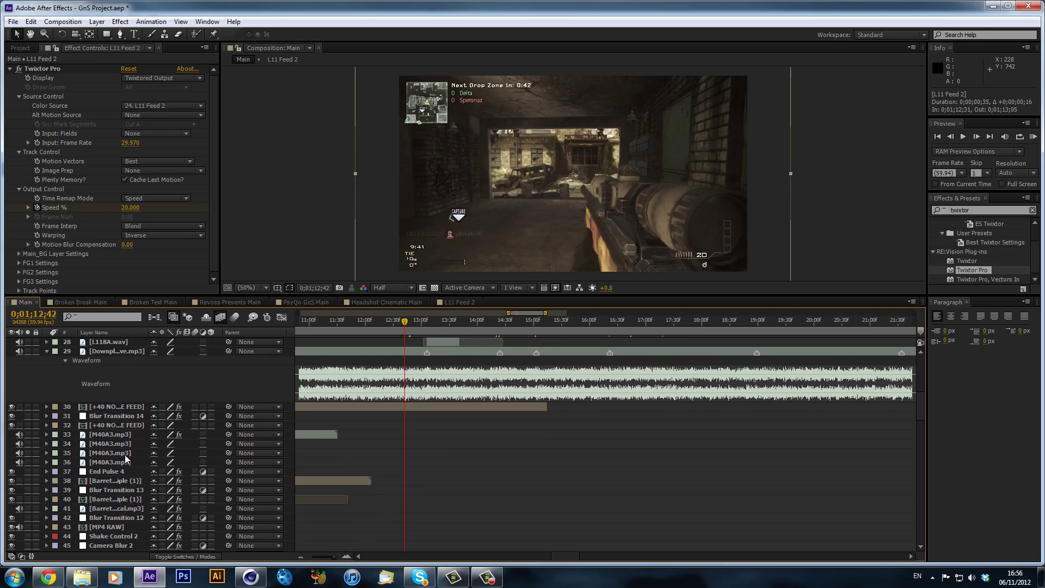
click(123, 417)
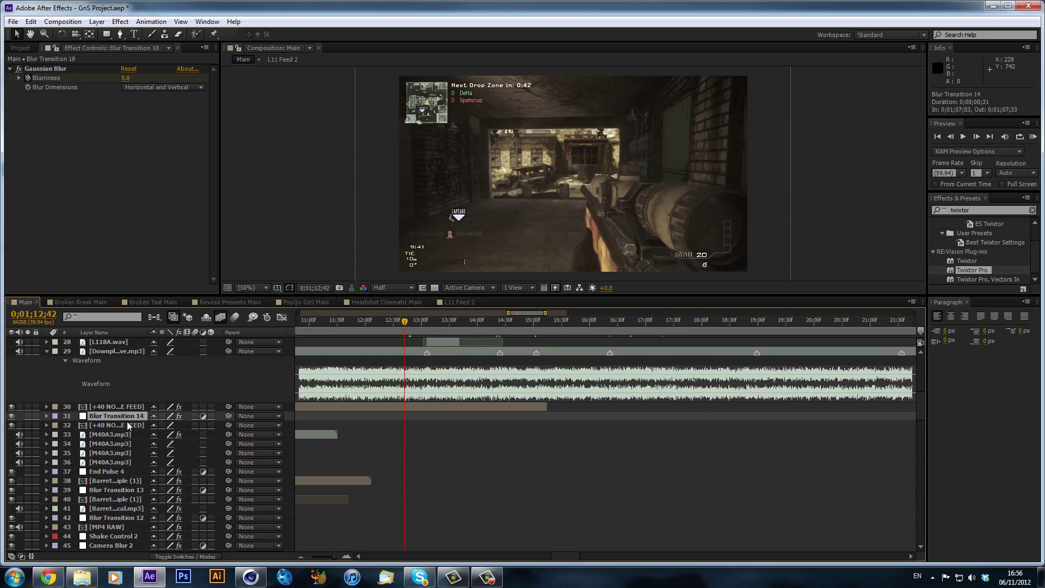
drag(127, 421, 153, 374)
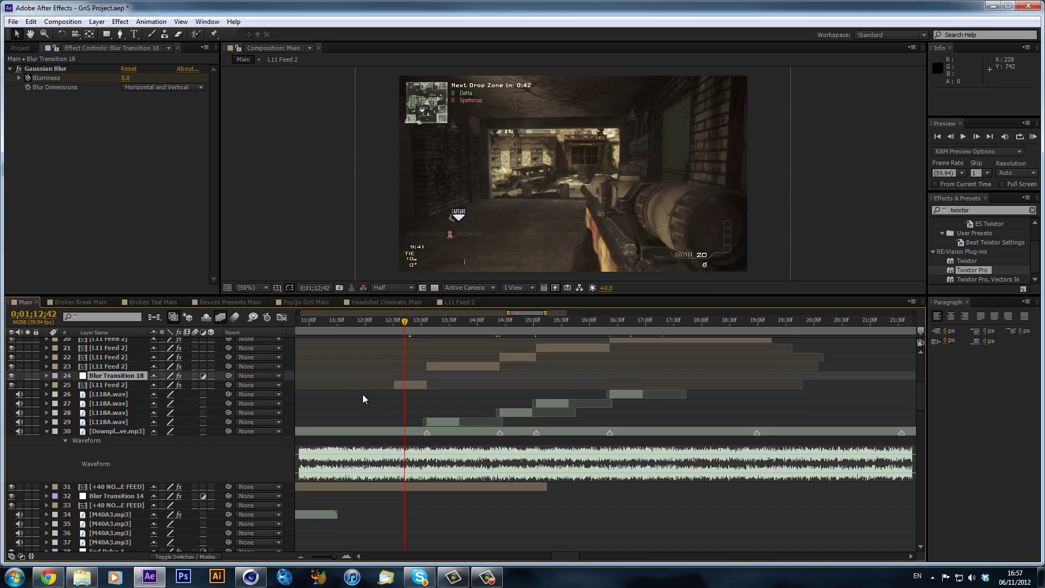
key(])
click(390, 376)
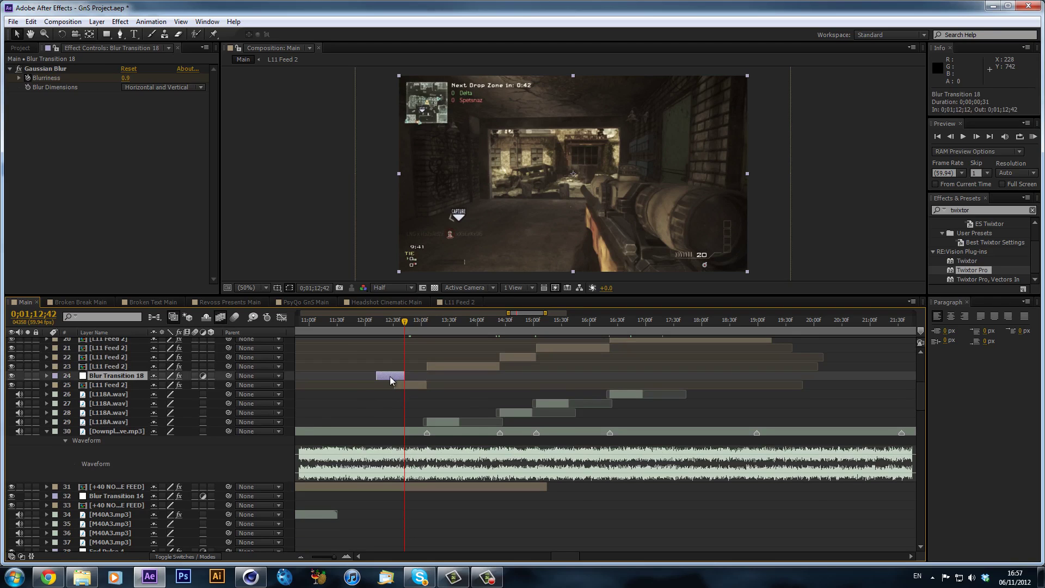
Step: Slide the first L11 Feed 2 segment to start with the blur at 0;01;12;12 and extend its end to 0;01;13;05
drag(395, 385, 384, 384)
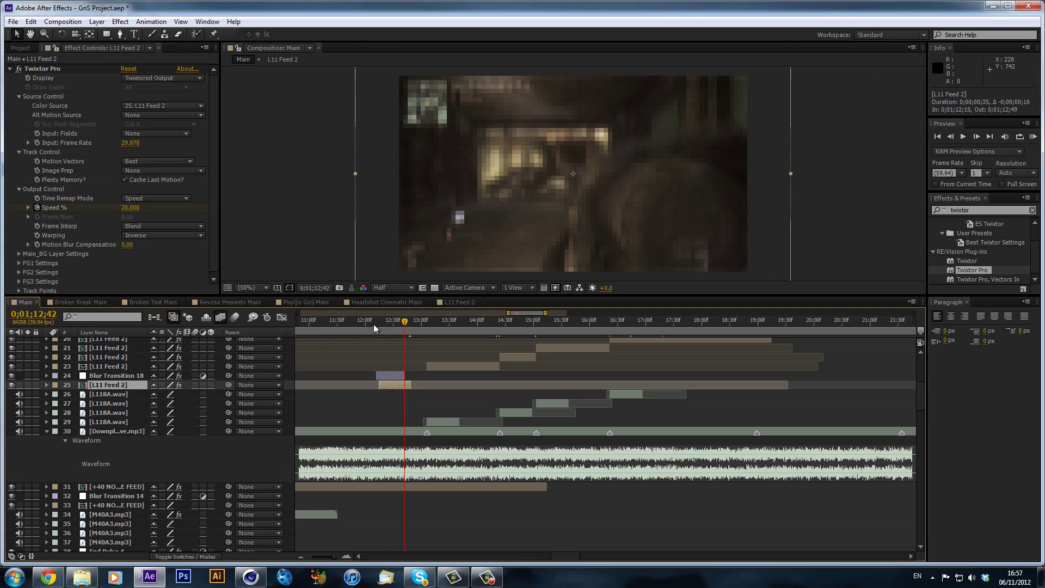
click(375, 325)
key(bracketleft)
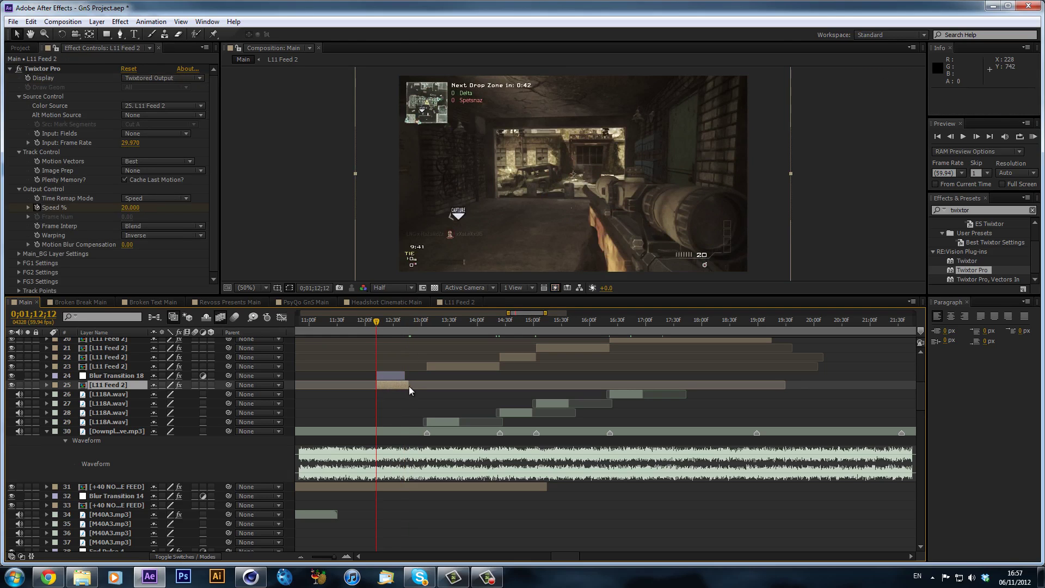
drag(416, 386, 430, 326)
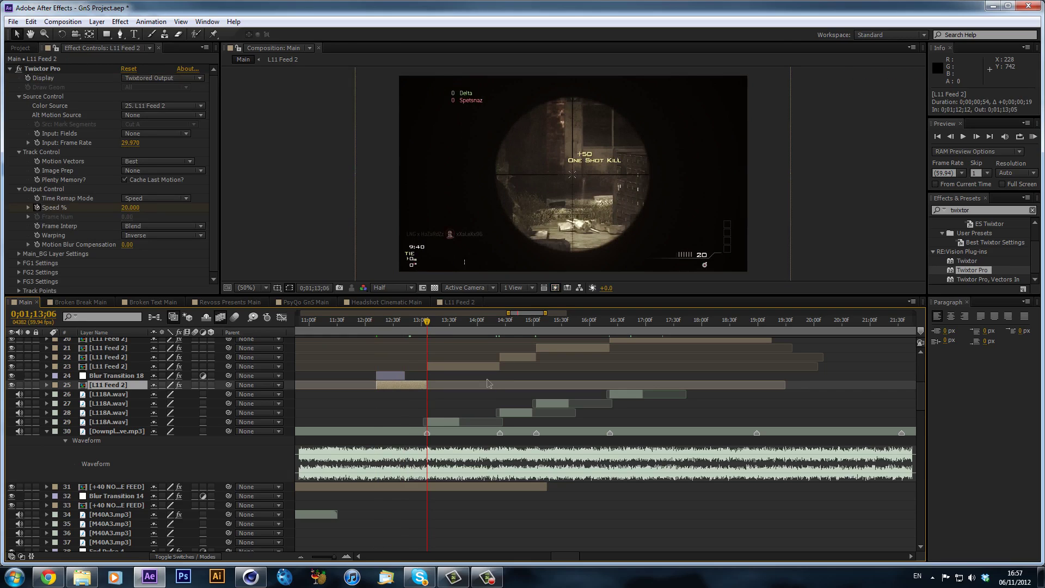
key(Page_Up)
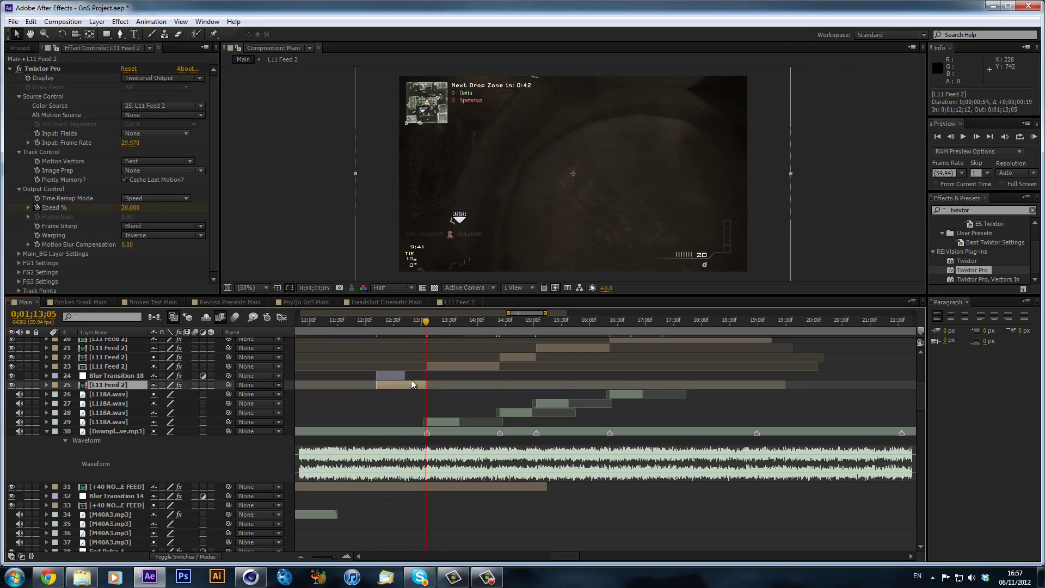
Step: Show the first segment's keyframed properties and add a 20% Speed % keyframe at 0;01;12;51
click(415, 322)
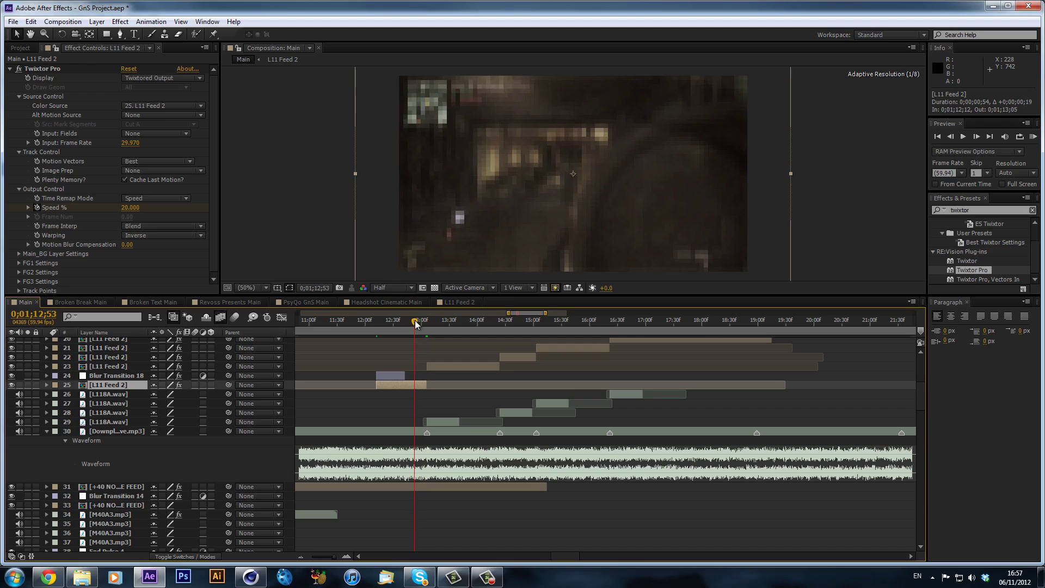
drag(414, 322, 413, 321)
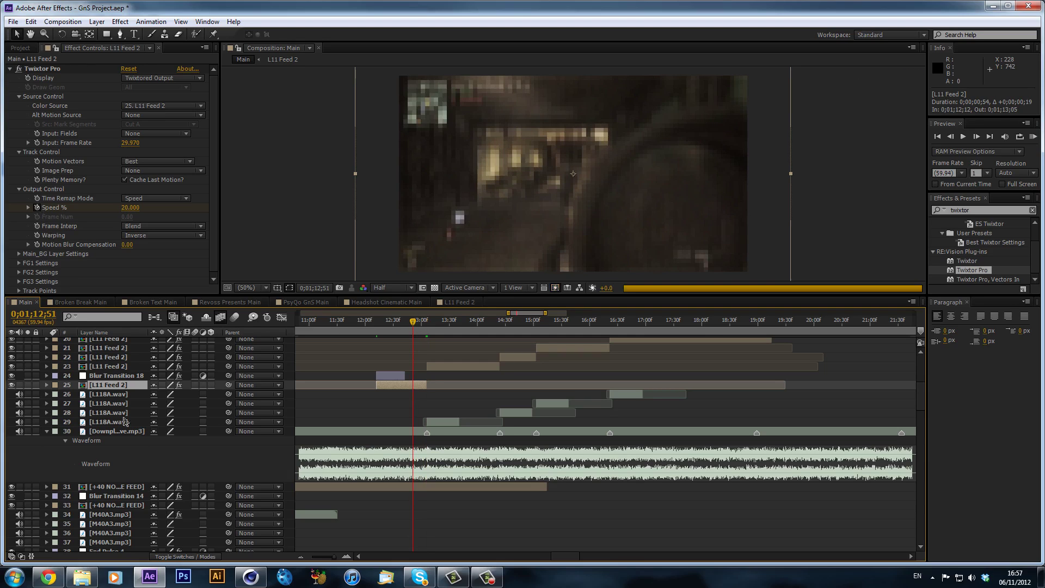
key(u)
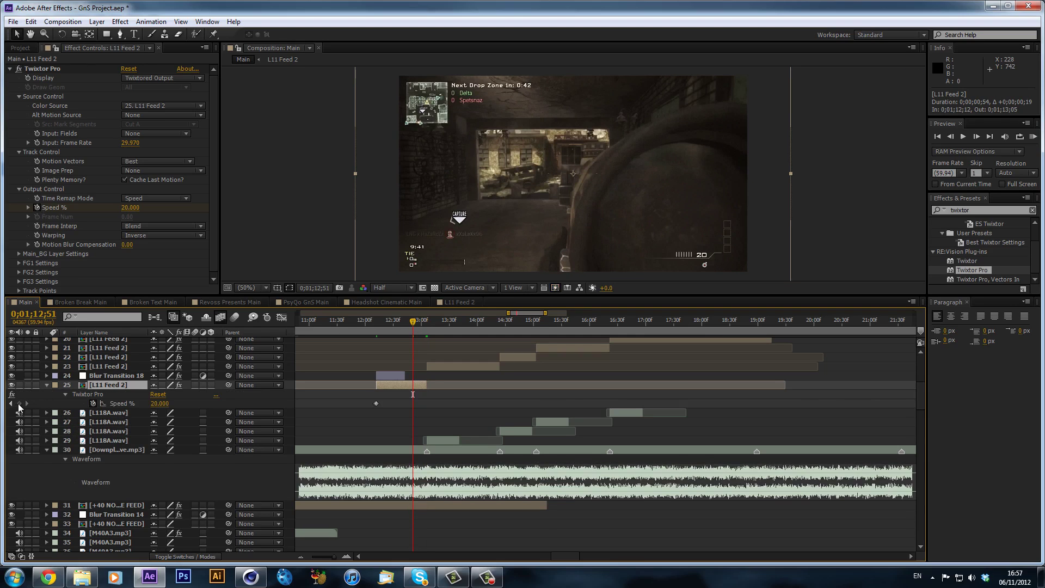
click(413, 403)
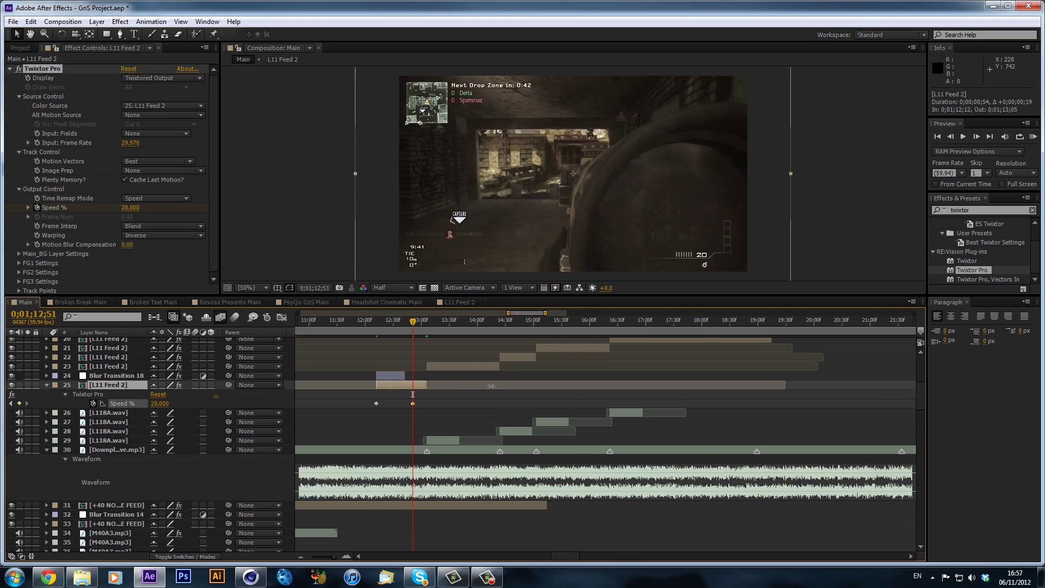
Step: Set the first segment's Twixtor speed at 0;01;13;05, trying 100% and settling on 120%
click(428, 321)
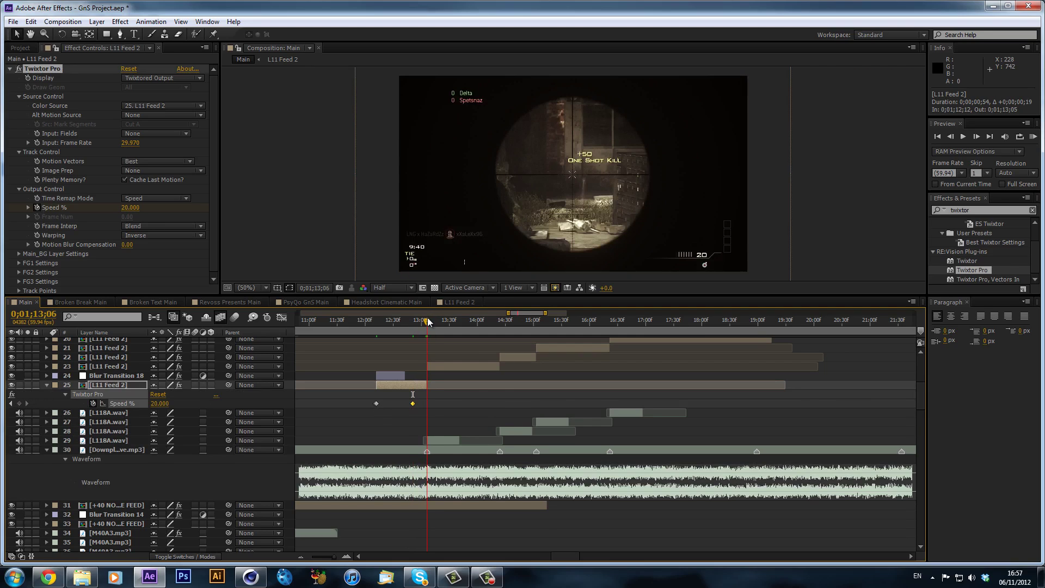
click(426, 320)
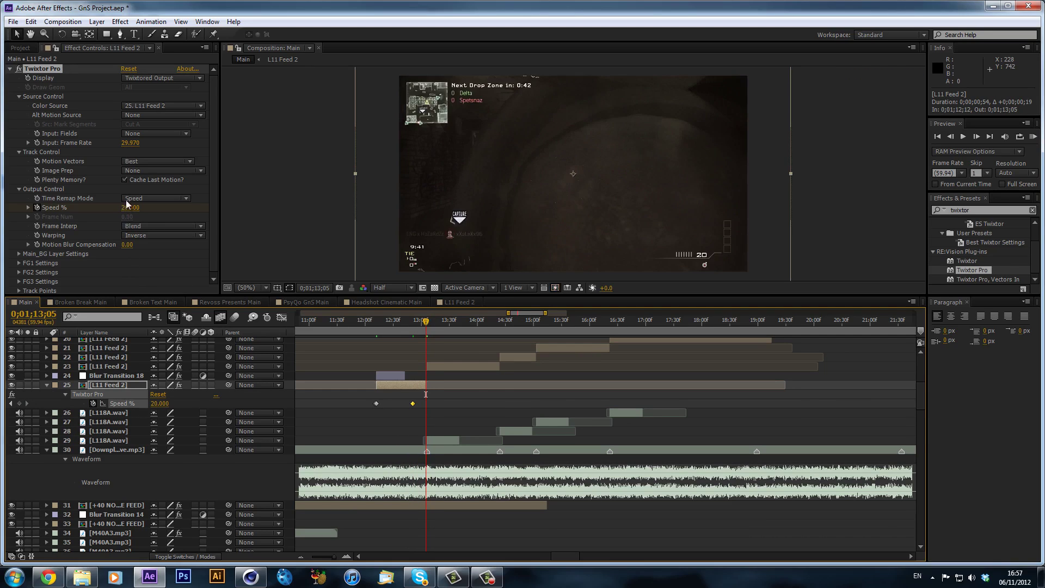
drag(131, 208, 130, 208)
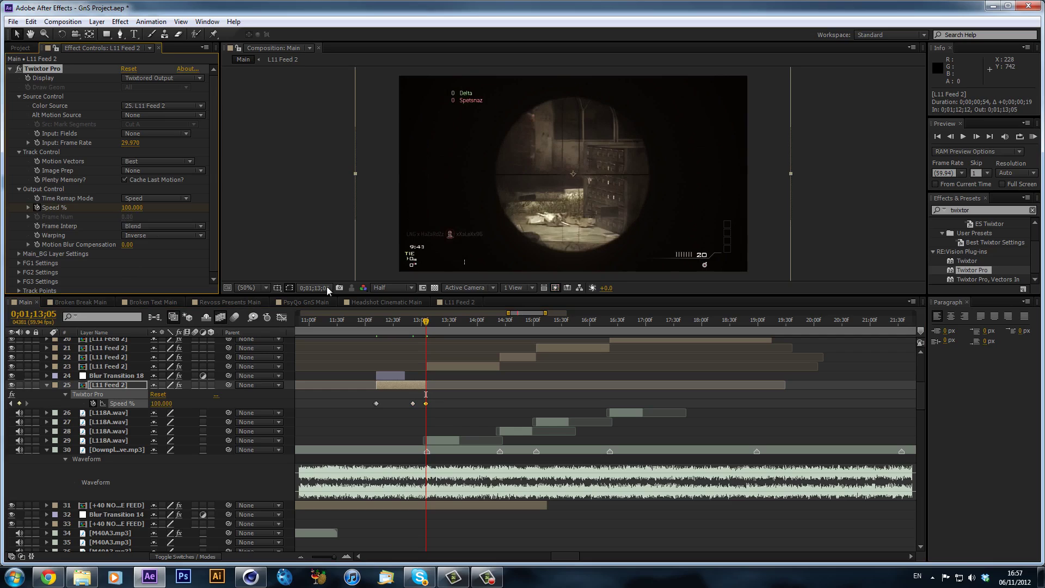
key(Page_Down)
key(Page_Up)
click(127, 207)
text(1)
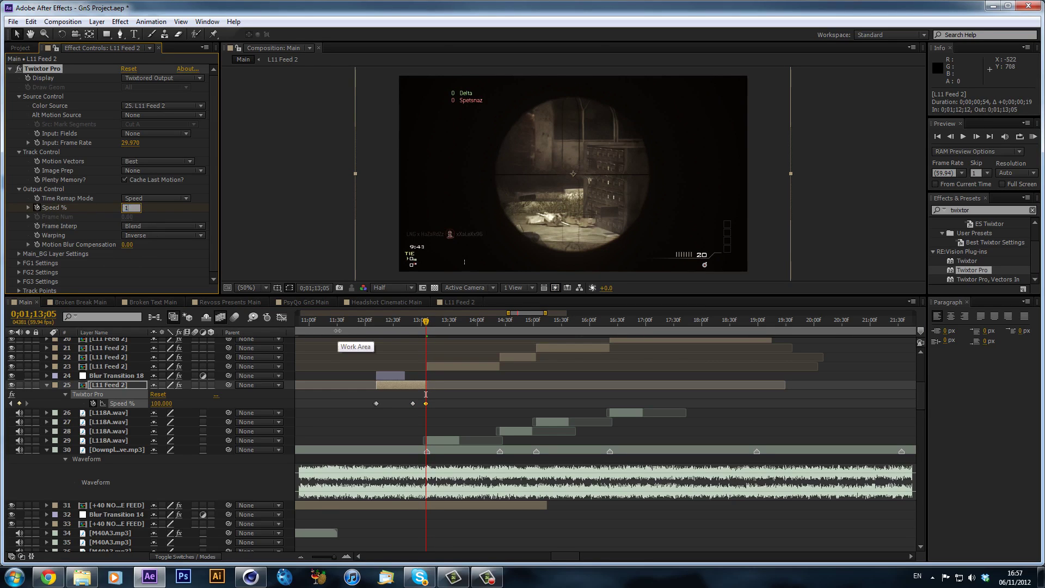
text(10)
key(Return)
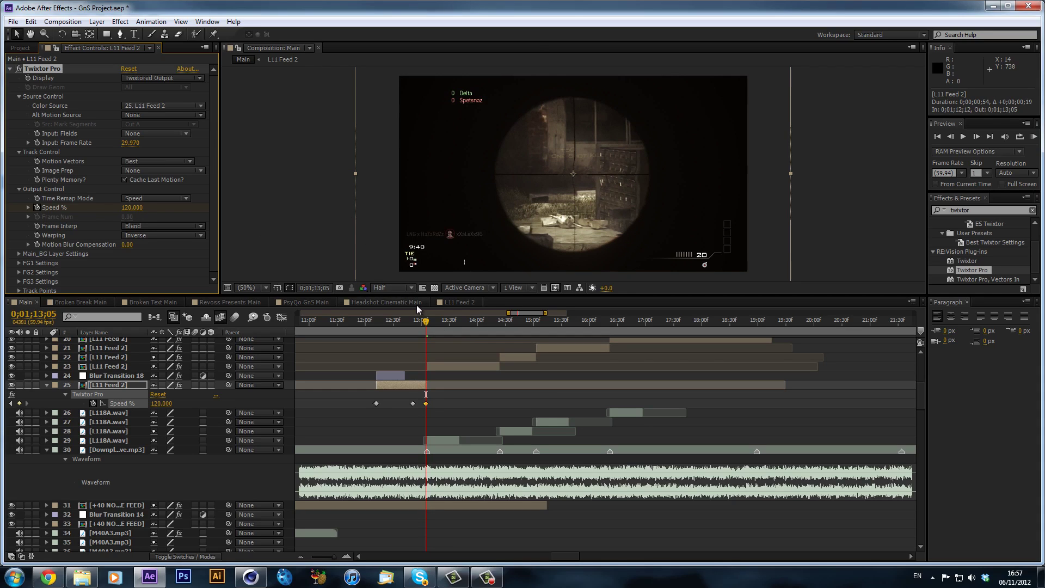
Step: Fade in the first segment with Opacity keyframes of 100% at 0;01;12;42 and 0% at 0;01;12;12
drag(404, 319, 390, 320)
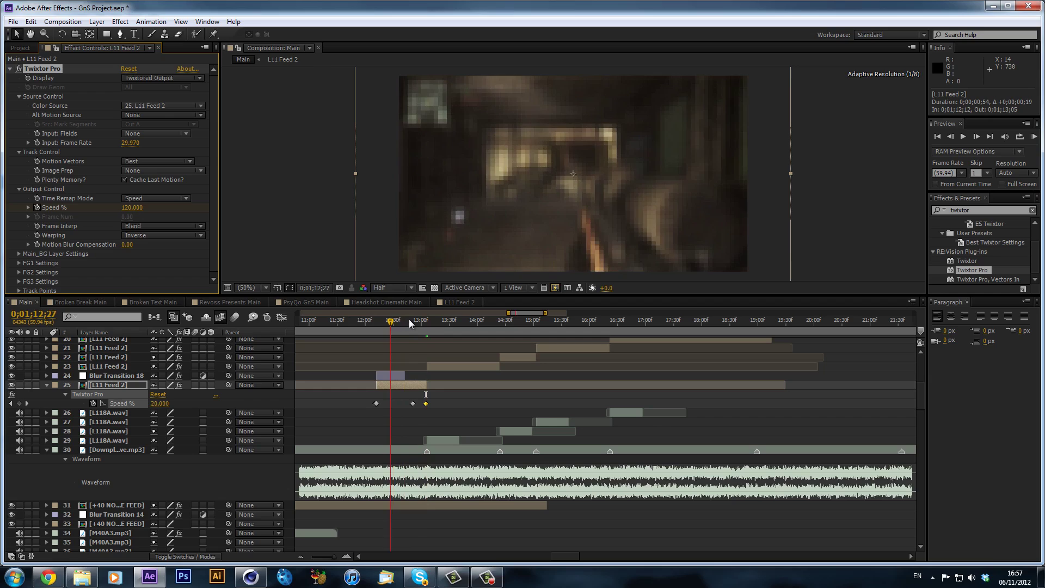
click(404, 321)
click(397, 377)
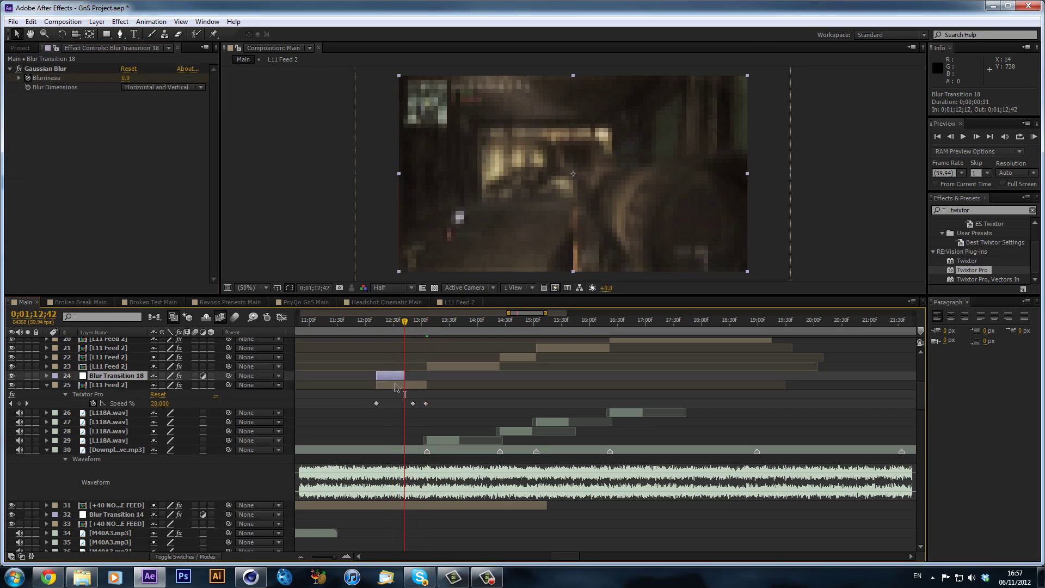
click(398, 385)
key(alt+shift+t)
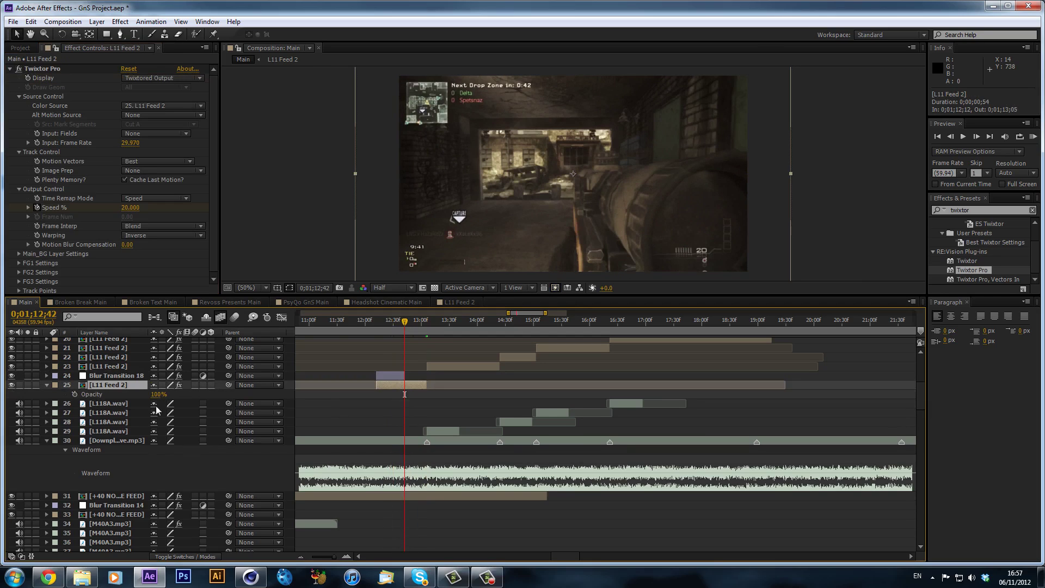
click(371, 320)
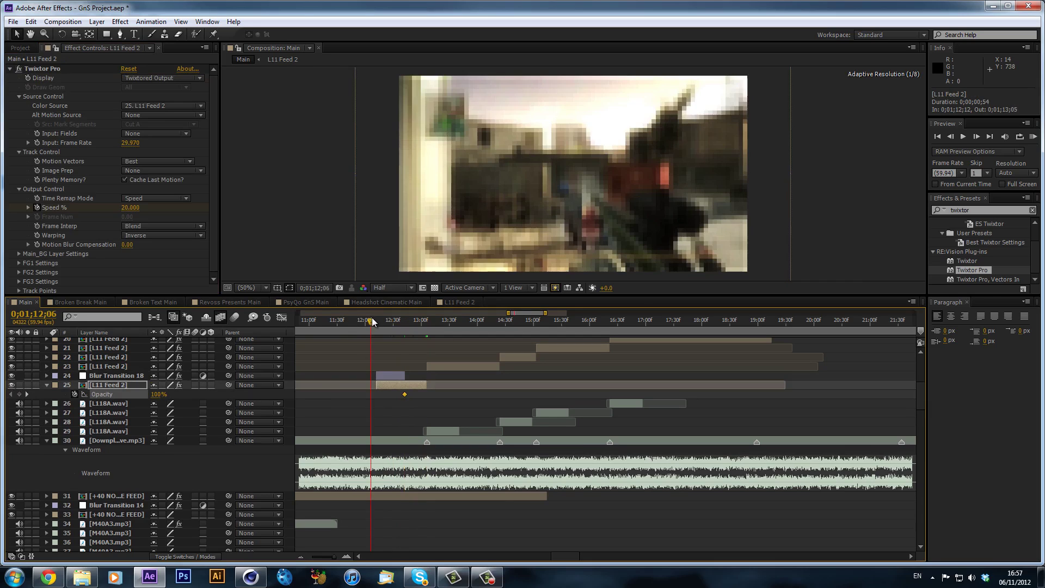
key(i)
drag(158, 394, 131, 394)
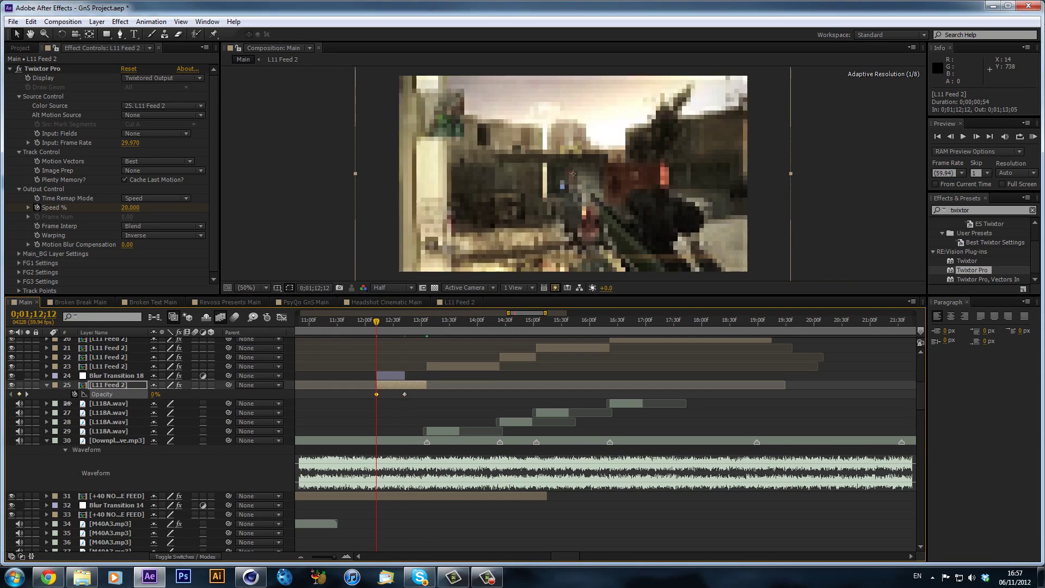
Step: Trim the end of the last L11 Feed 2 segment (layer 20) to the end of Blur Transition 16 at 0;01;18;09
drag(380, 330, 710, 323)
scroll(654, 388, up, 3)
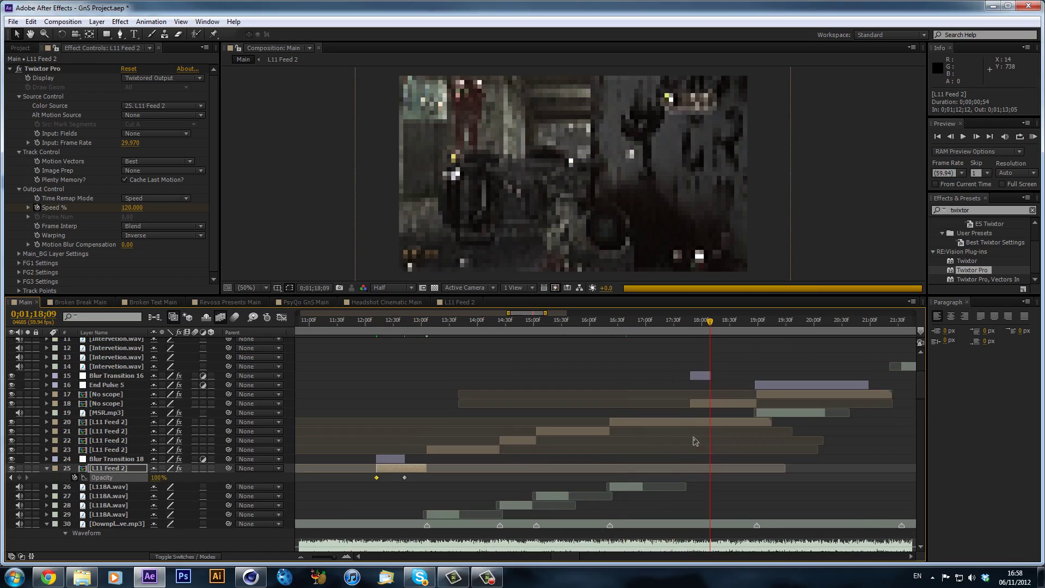
click(712, 431)
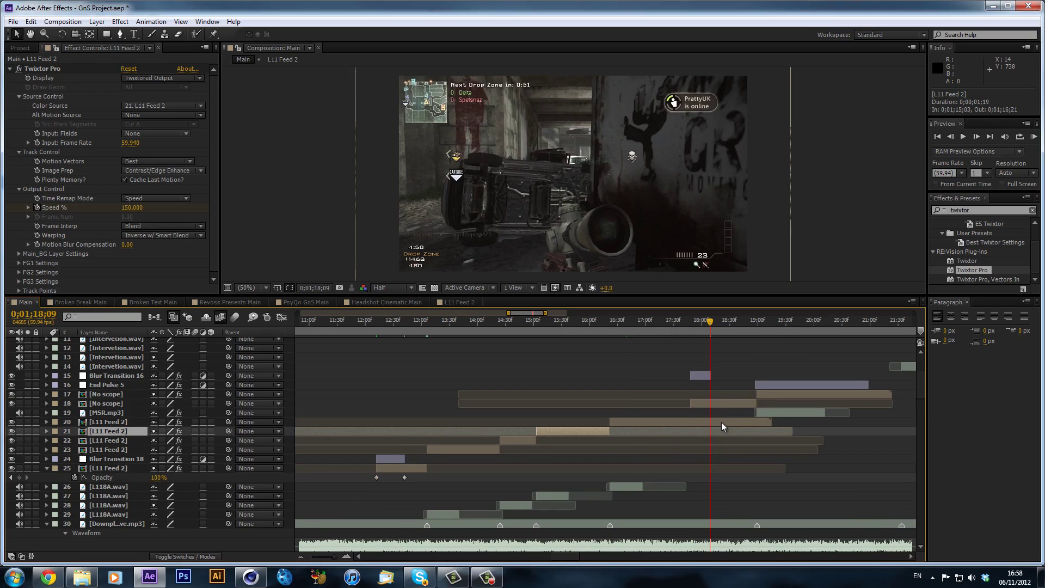
click(722, 423)
key(alt+bracketright)
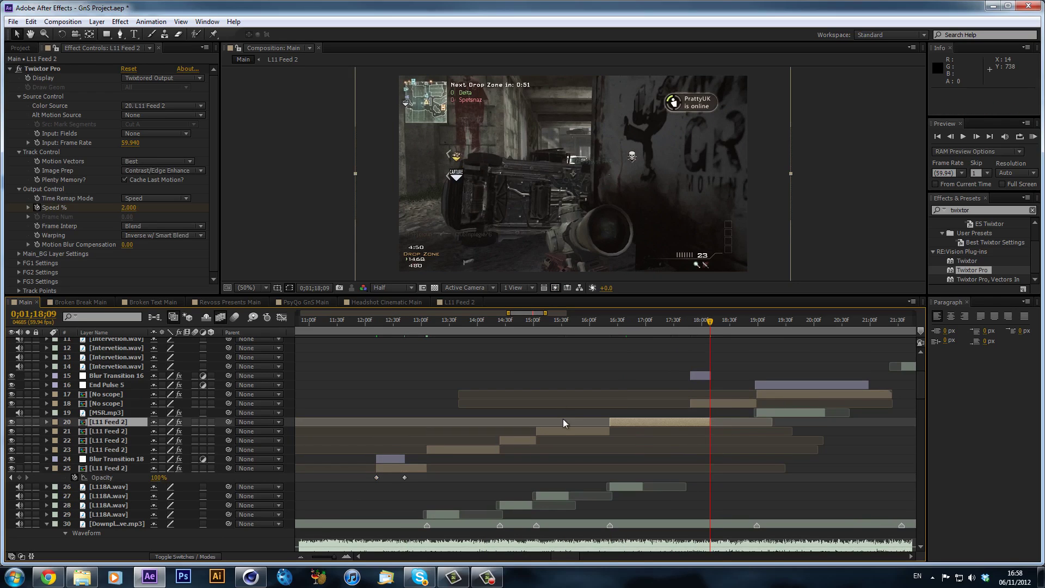
Step: Collapse the first segment's properties in the timeline and save the project
scroll(213, 423, down, 1)
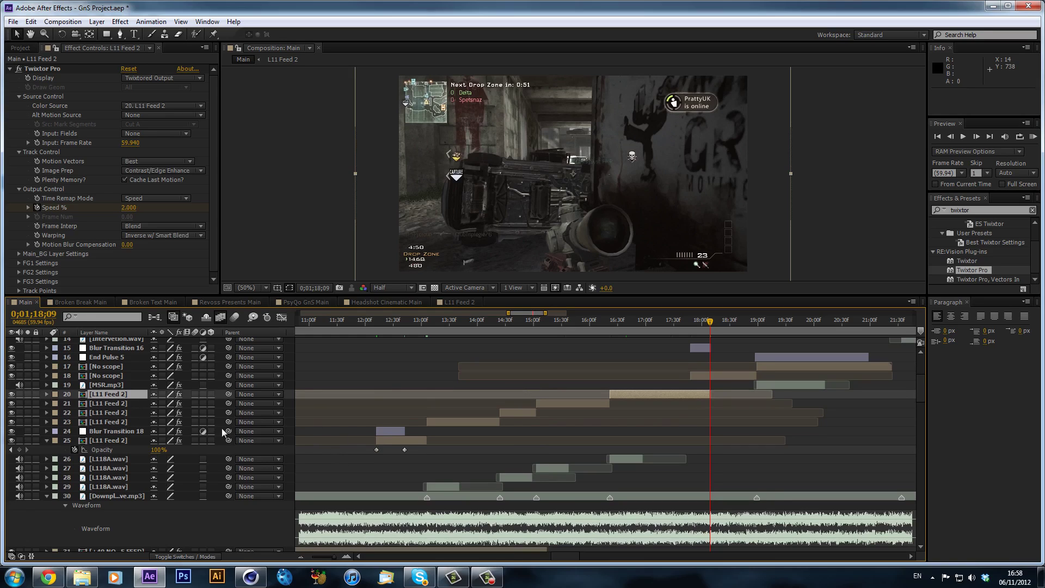
click(46, 441)
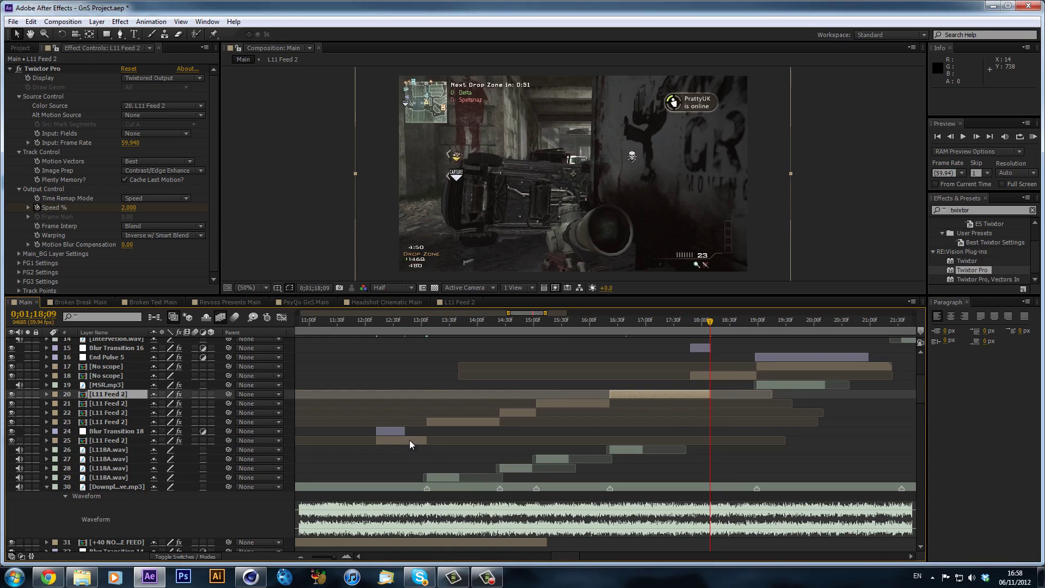
key(ctrl+s)
click(410, 540)
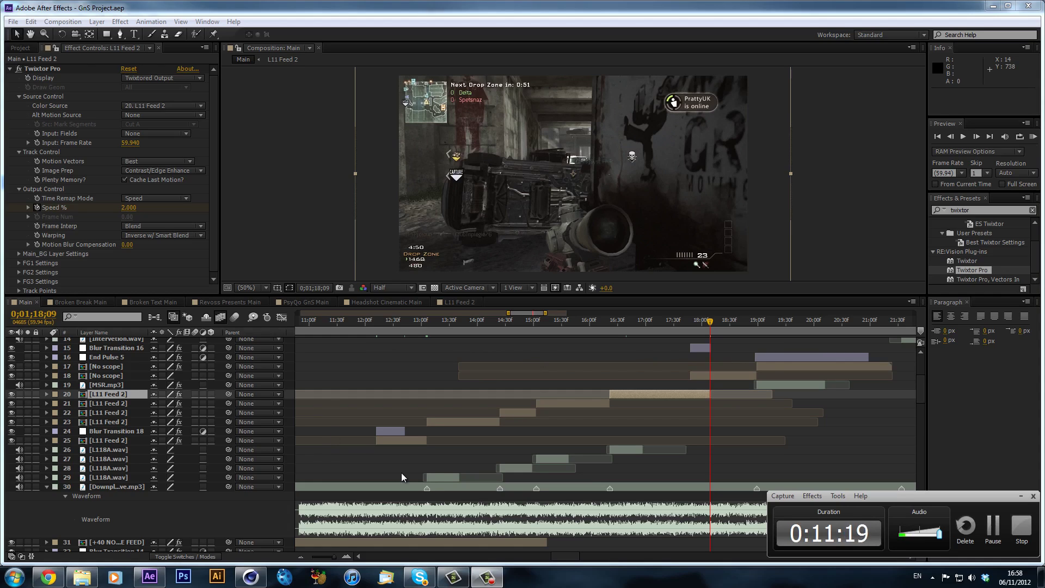
Step: Select the second L11 Feed 2 segment (layer 23) and review its footage from 0;01;13;50 to 0;01;14;21
click(469, 321)
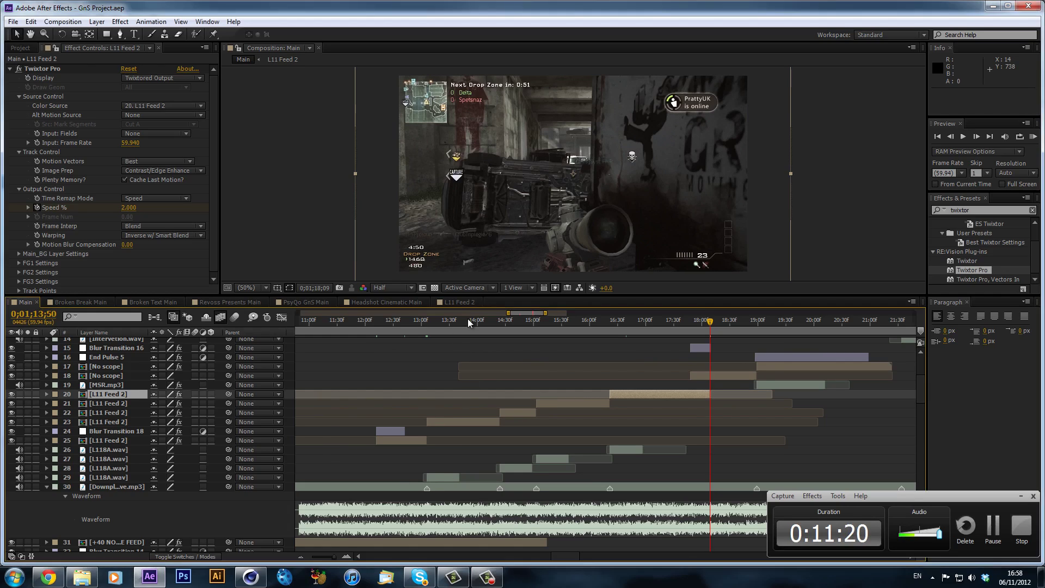
click(469, 421)
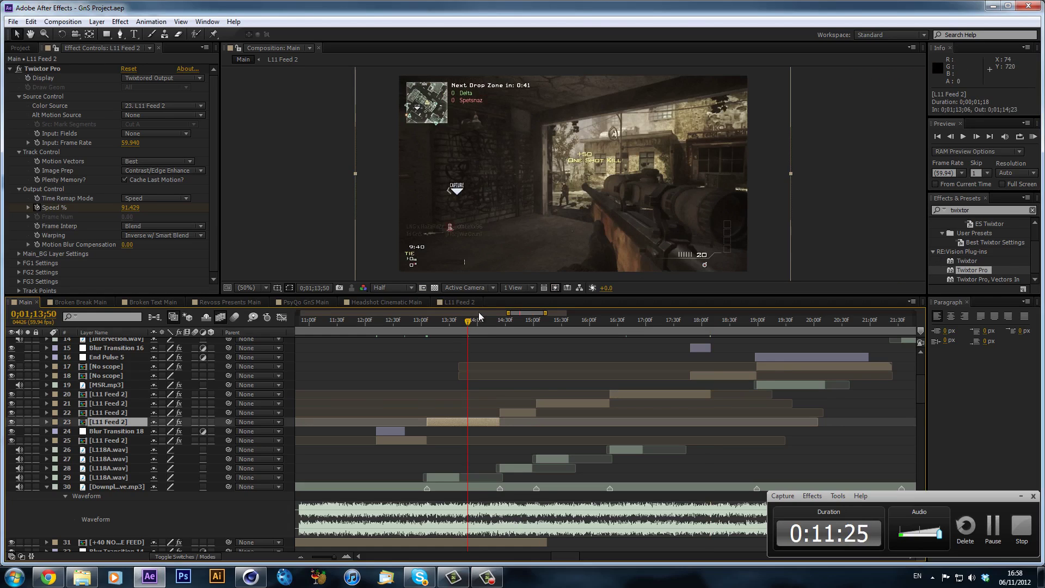
drag(480, 326, 491, 352)
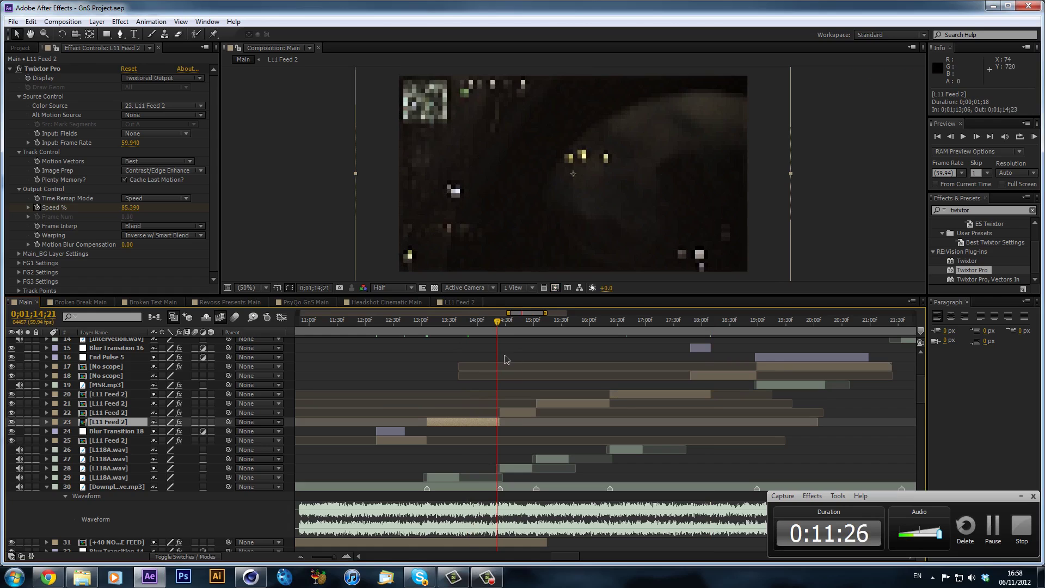